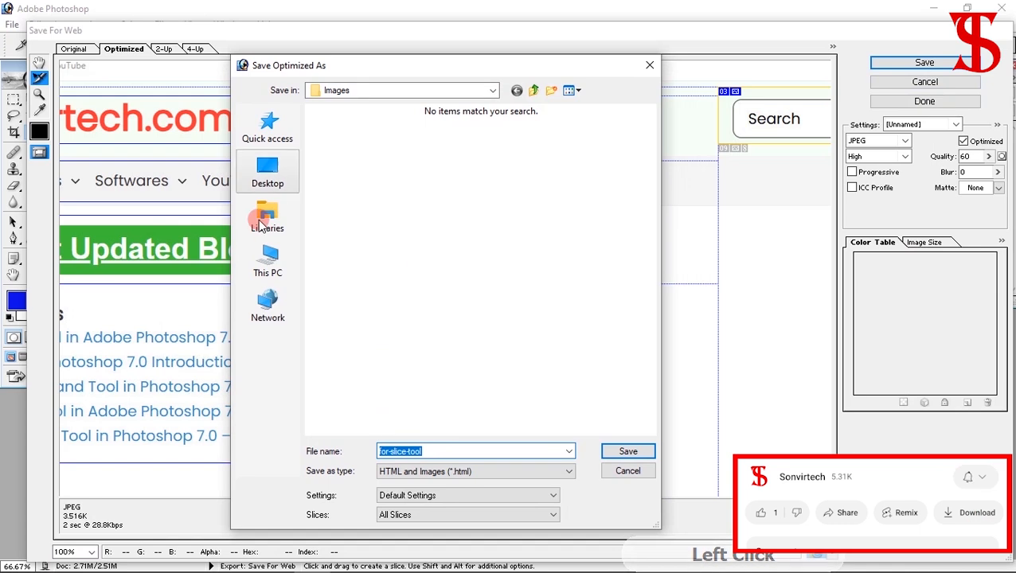
- Choose the Downloads folder as the export location and name the file "Slice tool"
click(266, 127)
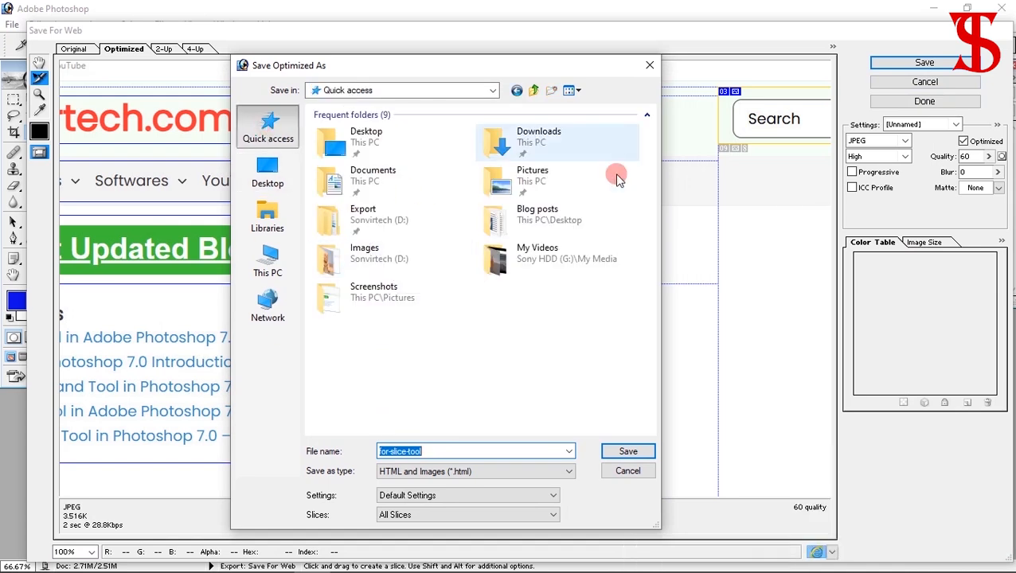
double_click(541, 140)
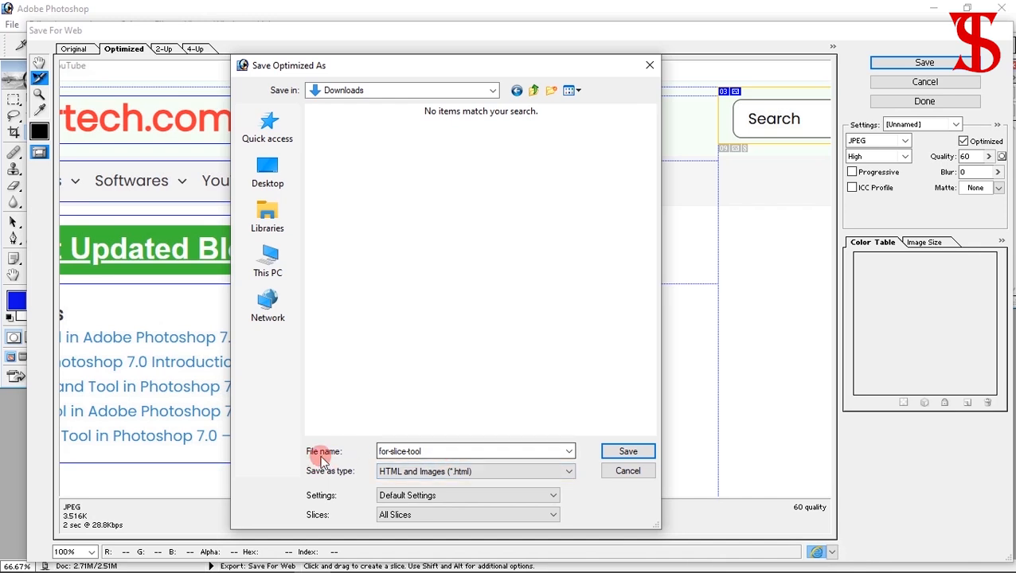
click(448, 451)
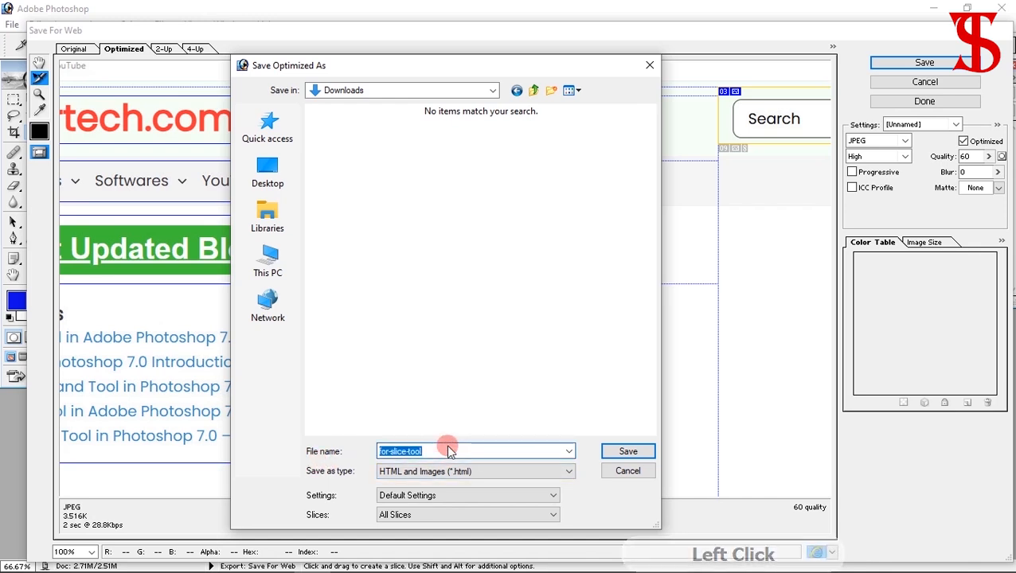
text(Slic)
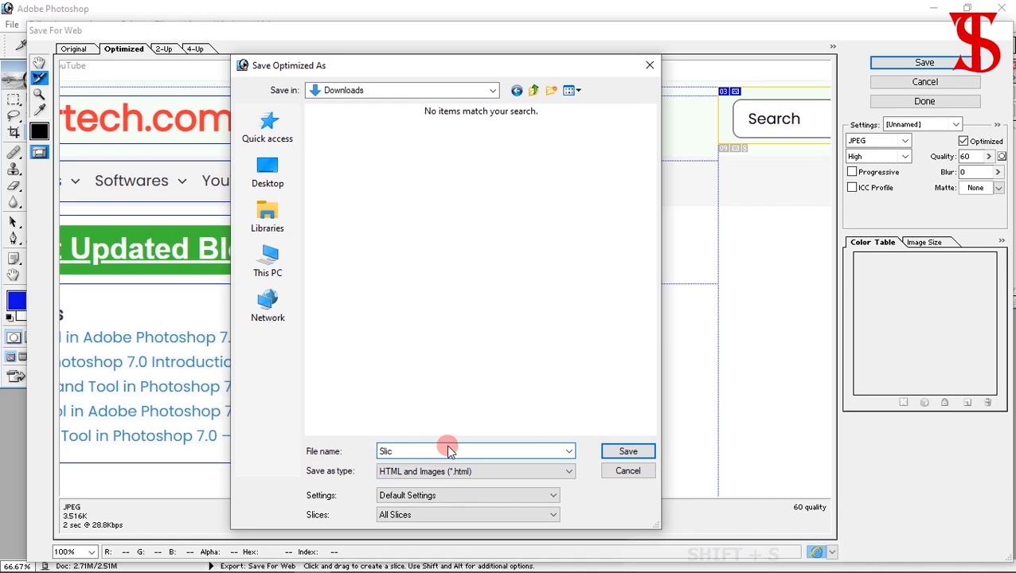
text(e tool)
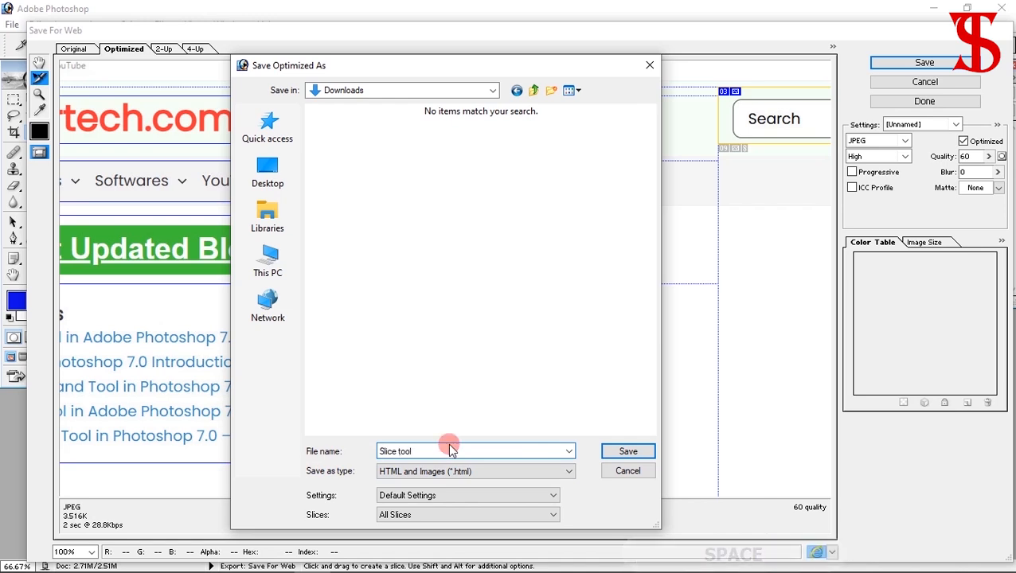
- Try the Images Only (*.jpg) and HTML Only (*.html) save types for the export
click(414, 472)
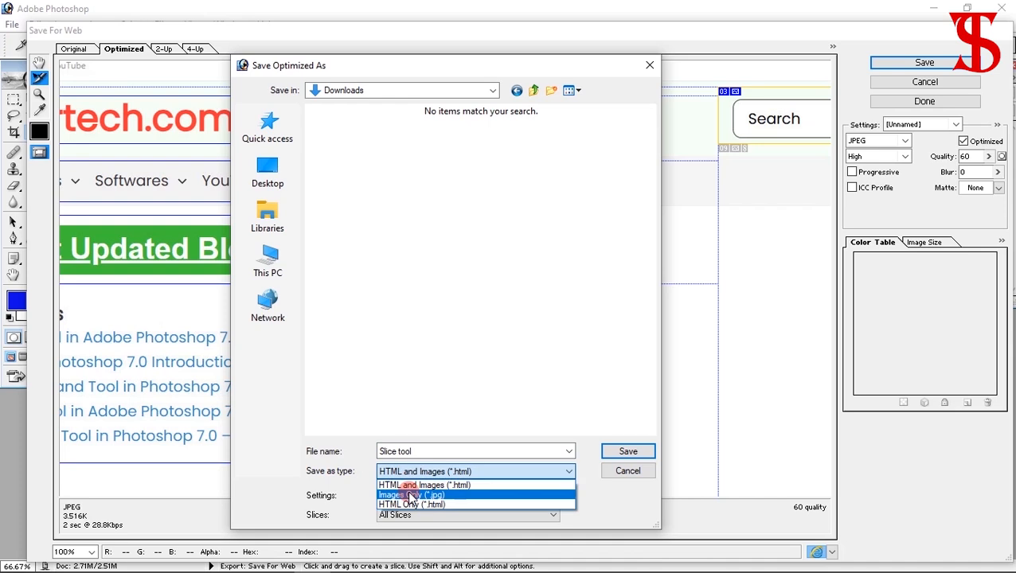
click(405, 495)
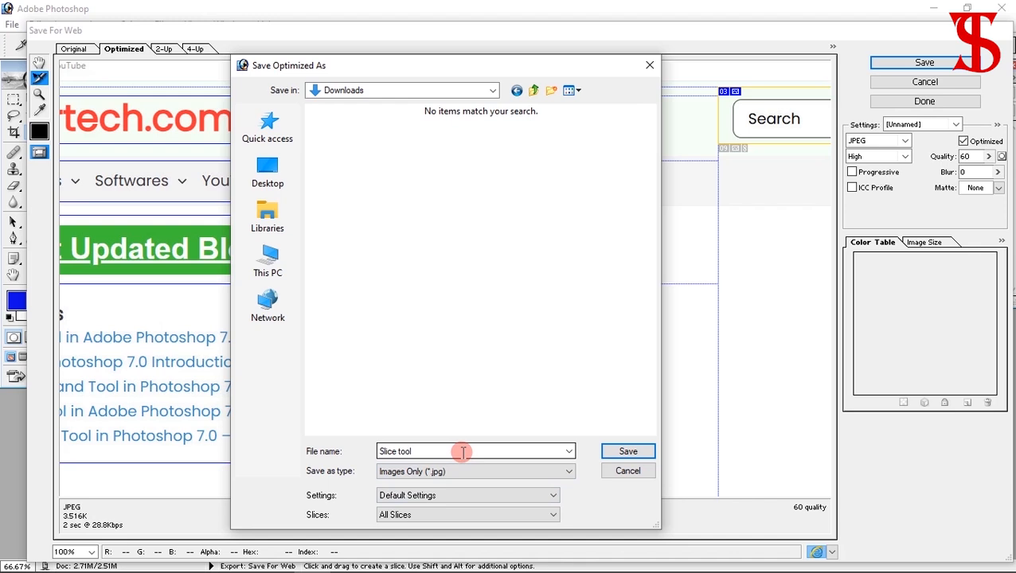
click(442, 472)
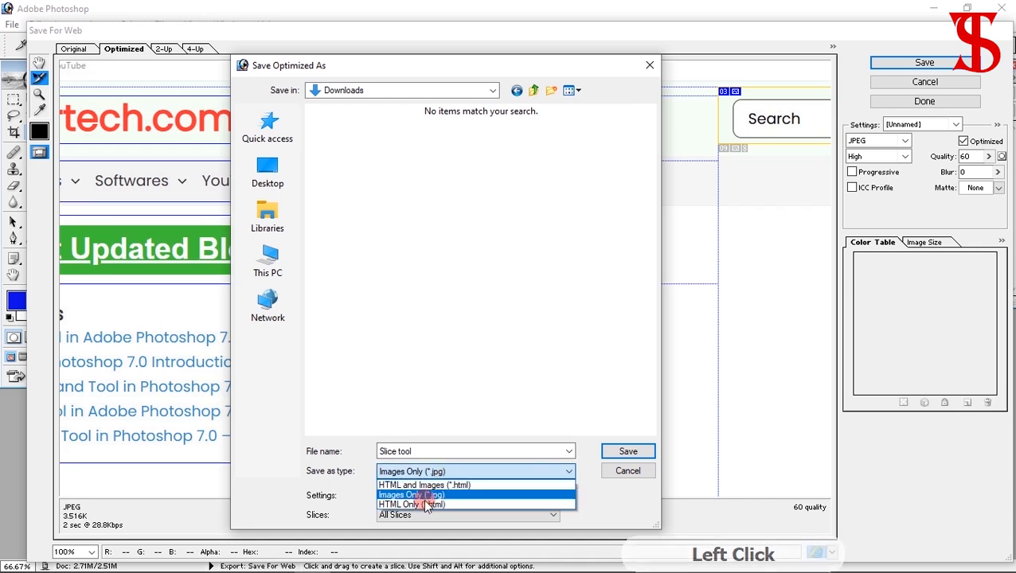
click(426, 505)
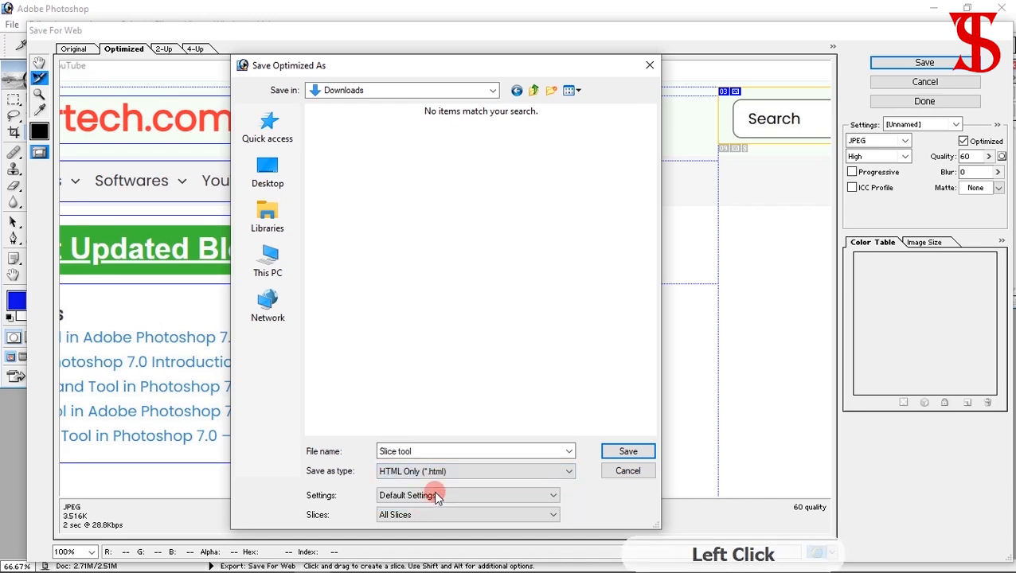
- Set the save type to HTML and Images (*.html) and save the optimized slices
click(441, 472)
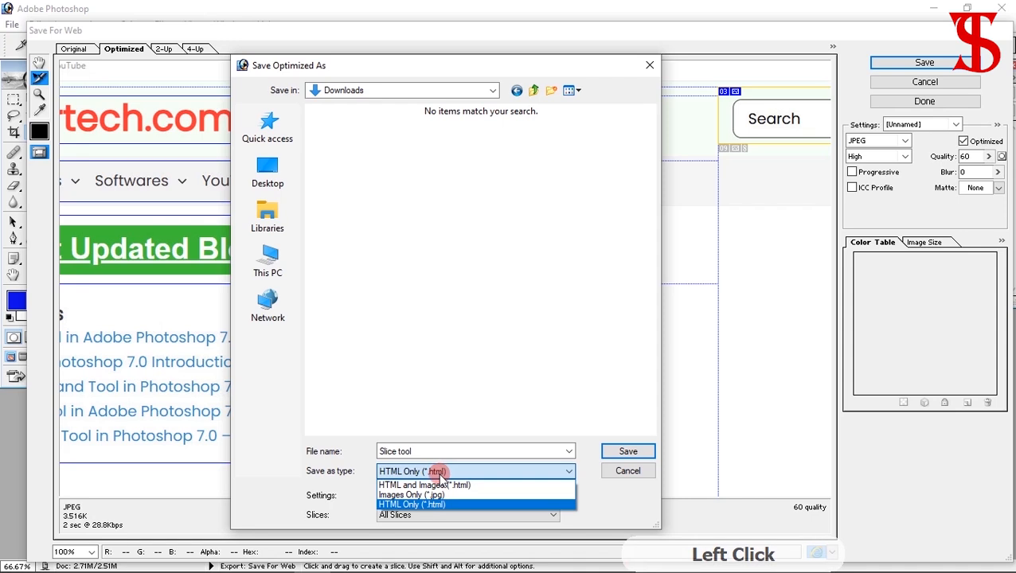
click(425, 484)
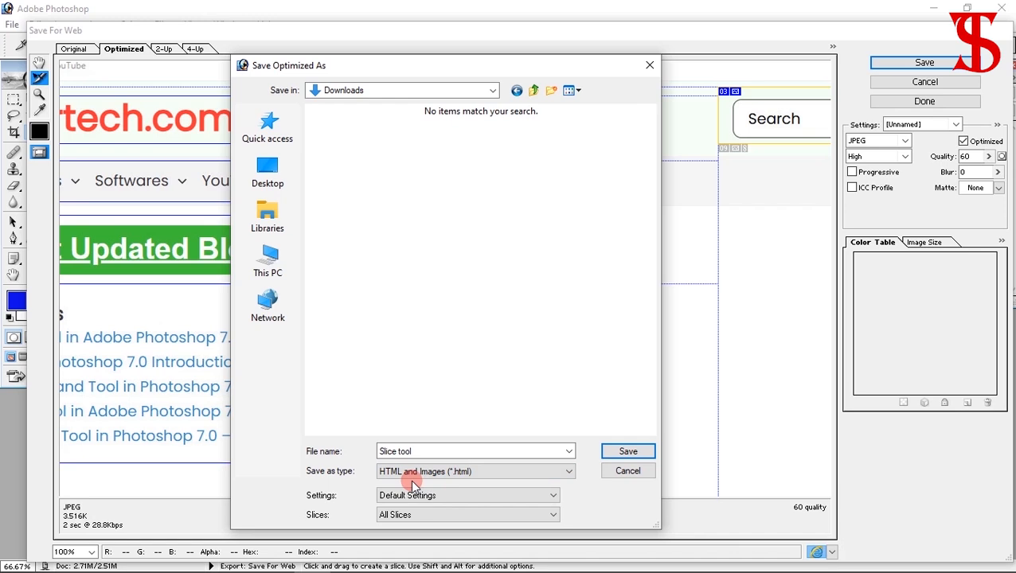
click(628, 451)
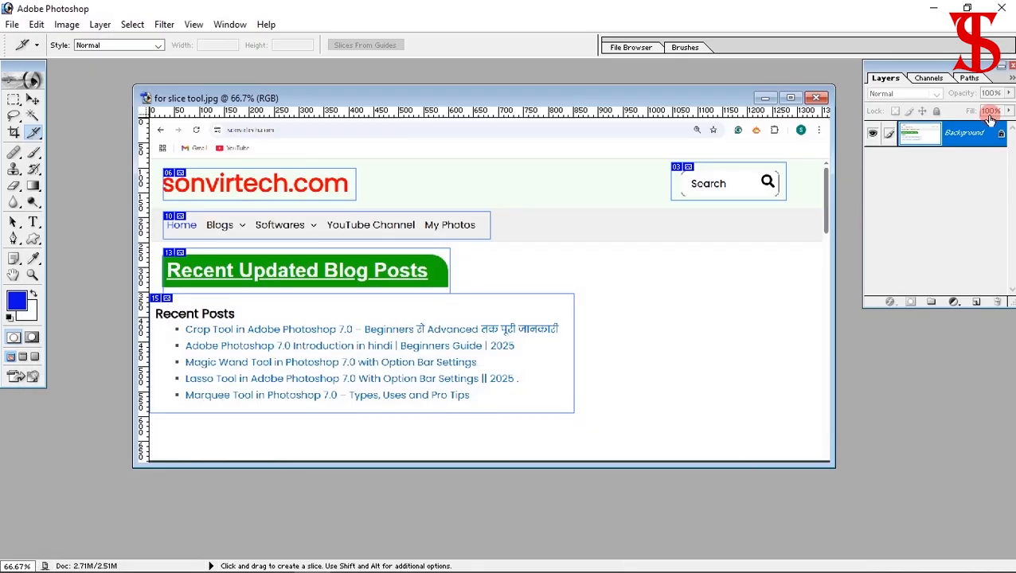
- Minimize Photoshop, switch to File Explorer and open the Downloads folder
click(933, 8)
double_click(30, 53)
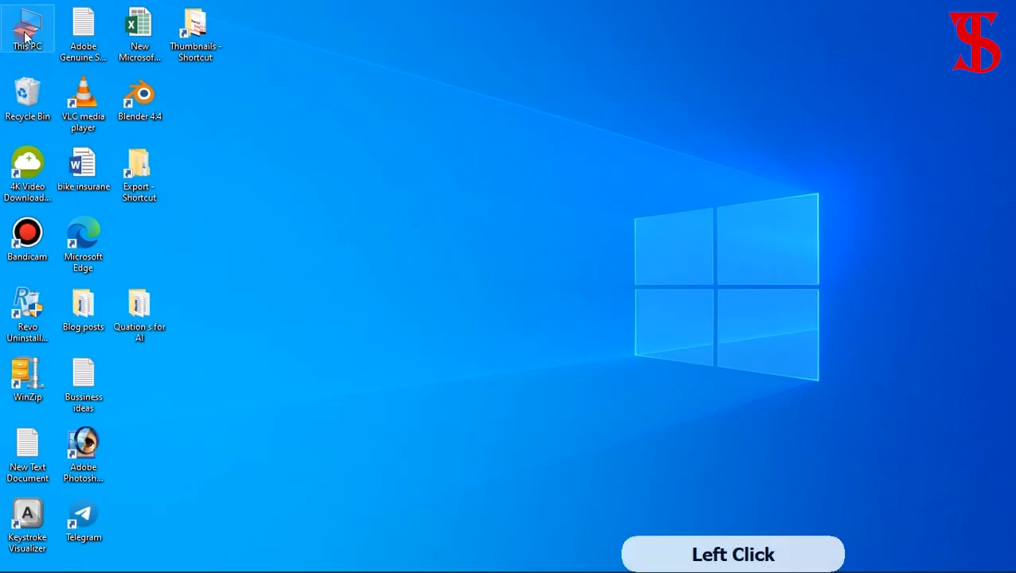
click(812, 84)
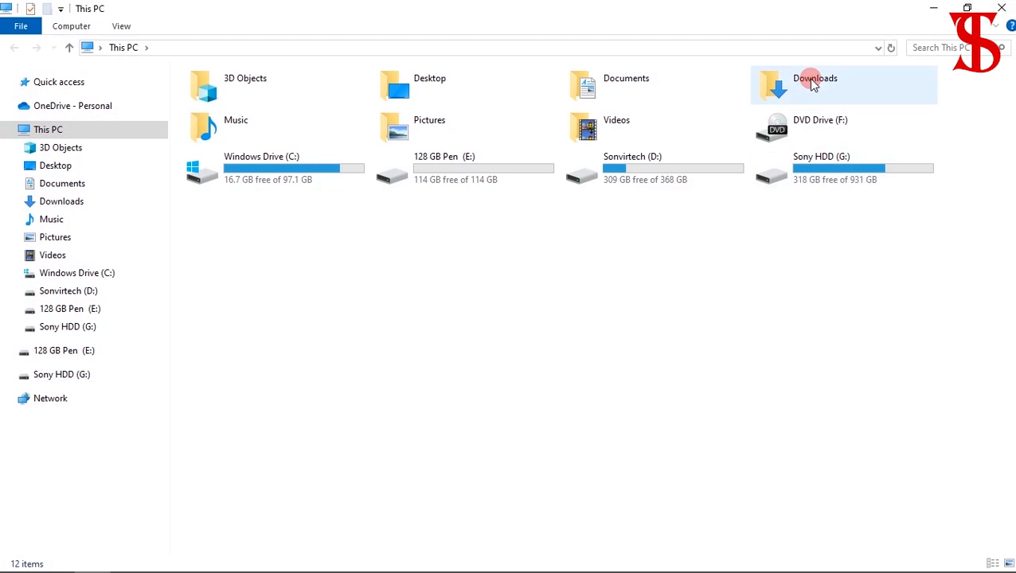
double_click(812, 84)
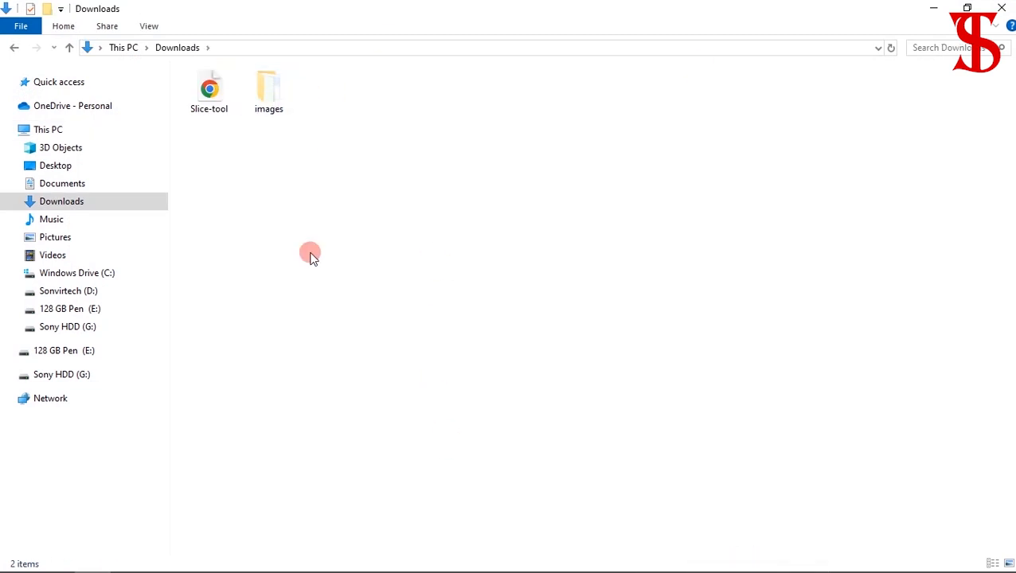
- Open the exported images folder, preview the Slice-tool_10 image, and close the preview and the folder
click(207, 92)
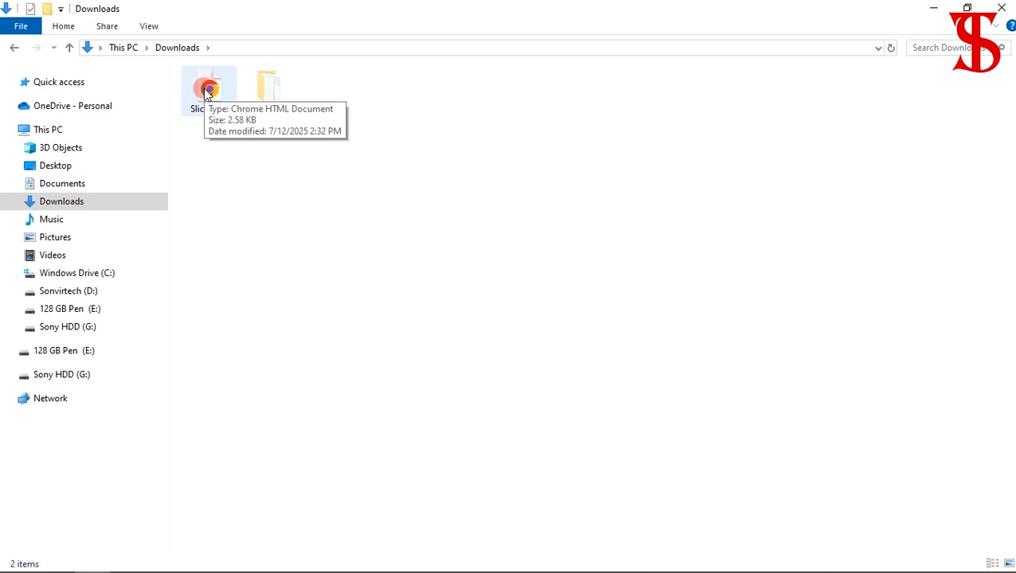
click(347, 243)
click(273, 86)
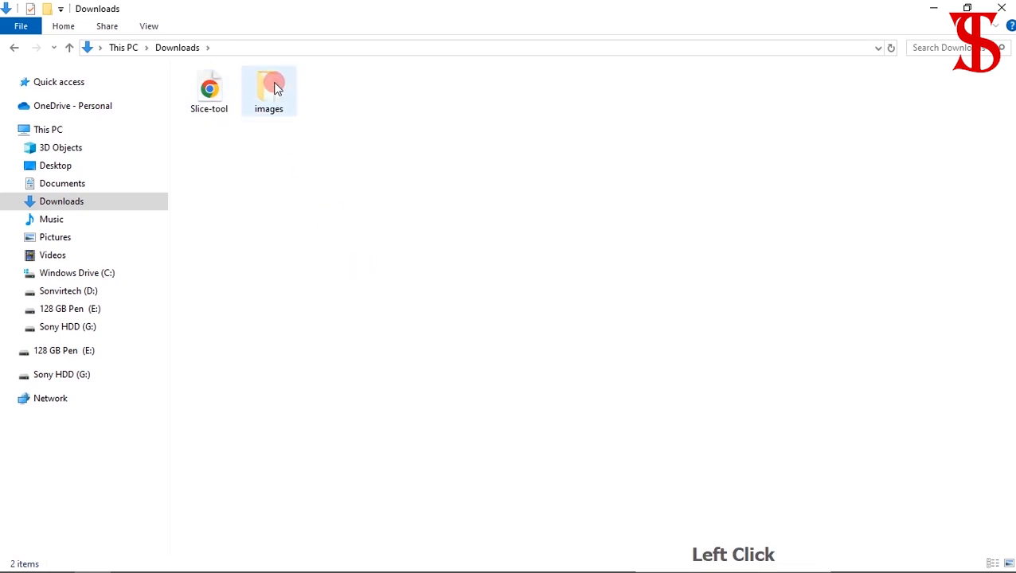
double_click(272, 86)
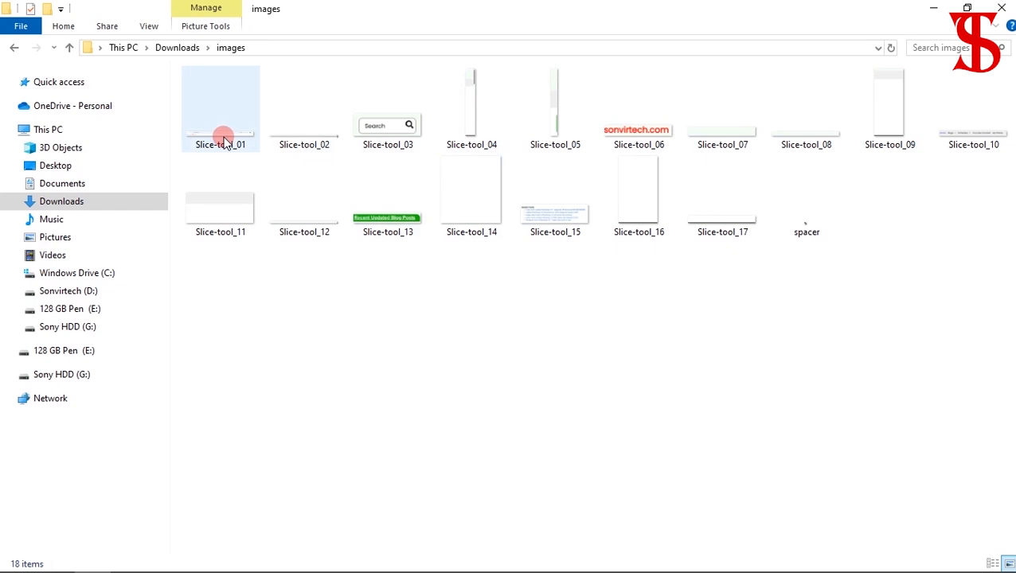
double_click(973, 137)
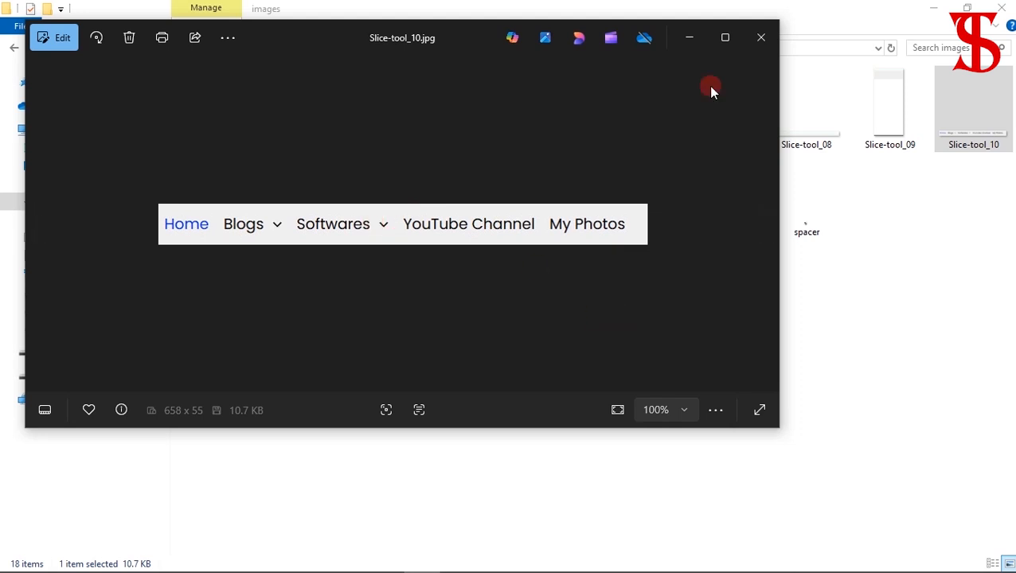
click(759, 38)
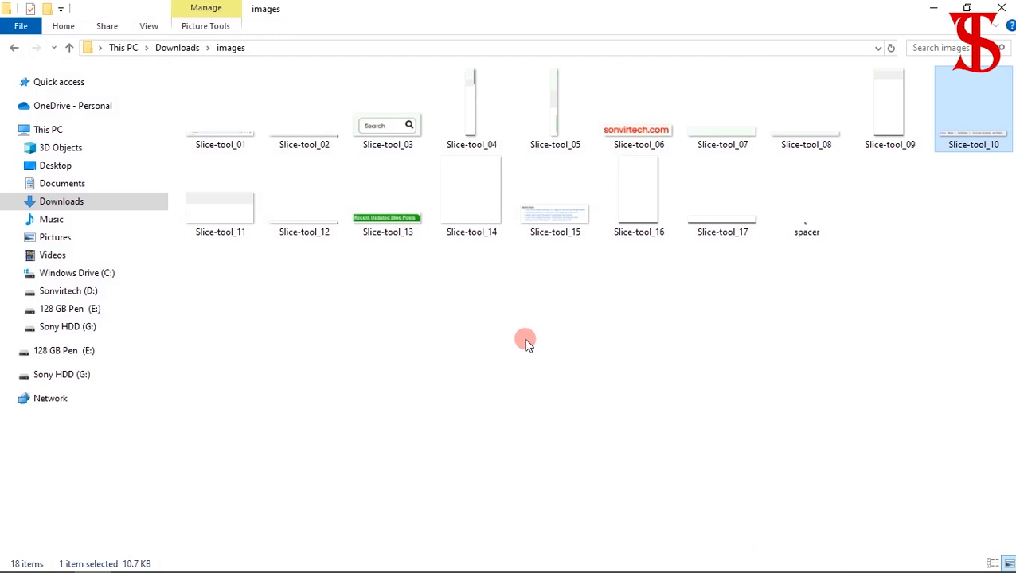
click(1002, 8)
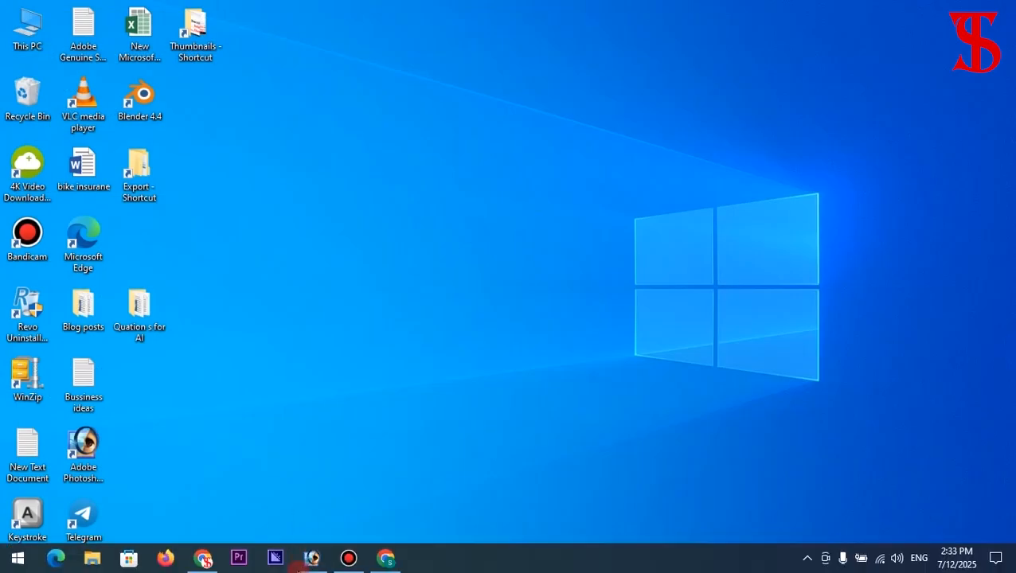
- Switch back to Photoshop and undo all slices drawn on the web page screenshot
click(309, 559)
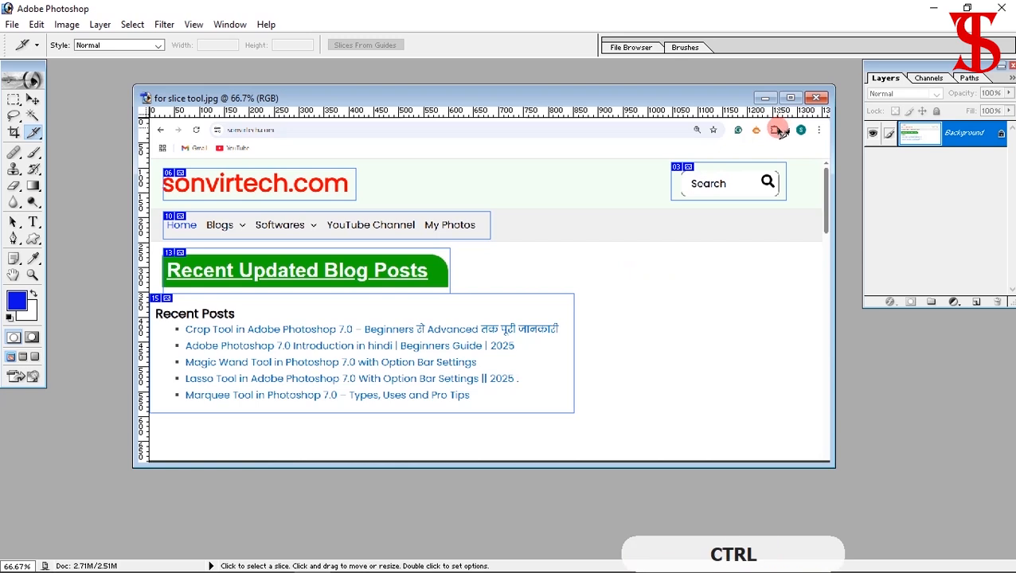
key(ctrl+alt+z)
key(ctrl+alt+z)
key(ctrl+alt+z)
key(ctrl+alt+z)
key(ctrl+alt+z)
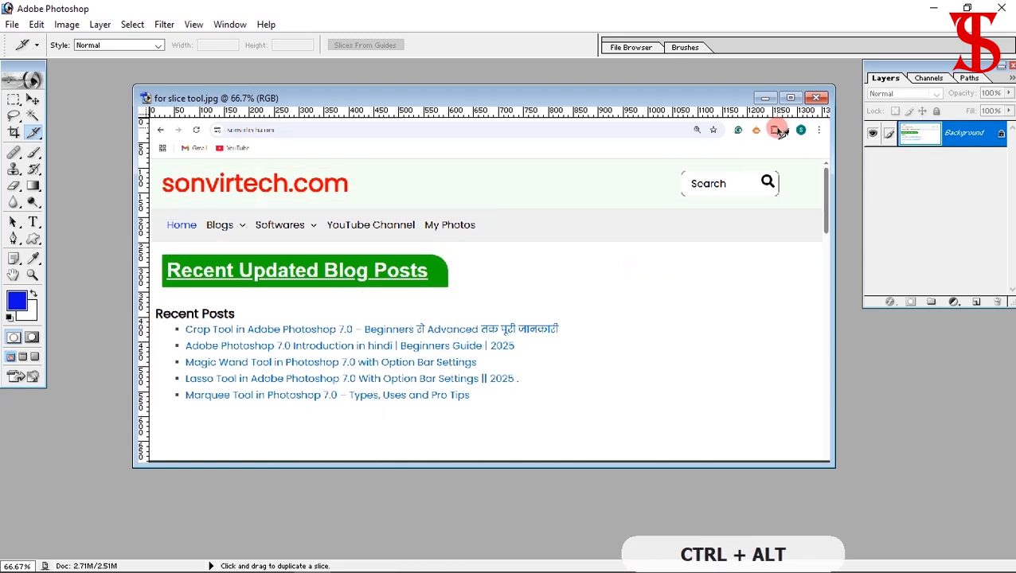
- Close "for slice tool.jpg" without saving, then open puppy-1047521.jpg and move its window clear of the toolbox
click(818, 99)
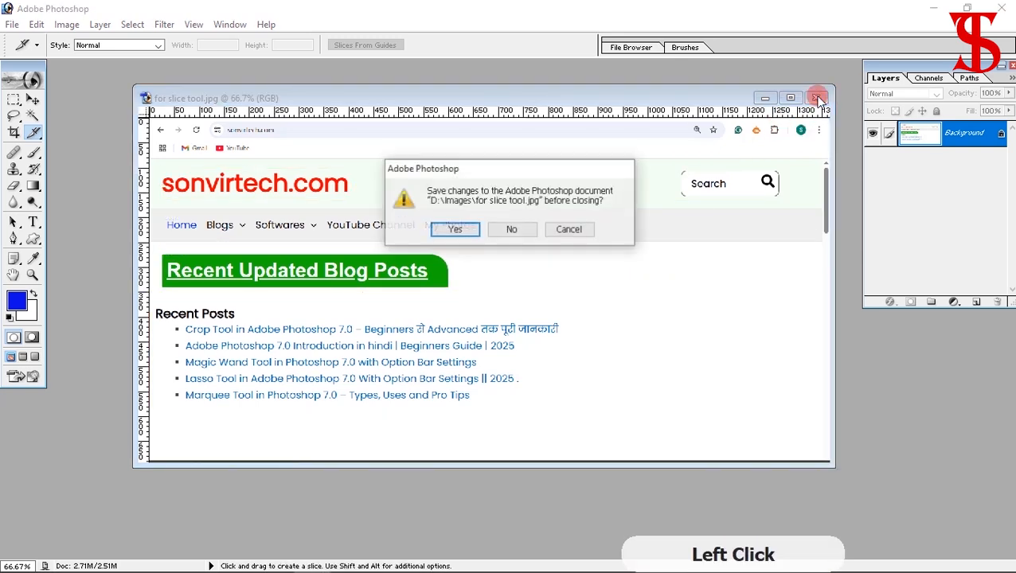
click(513, 230)
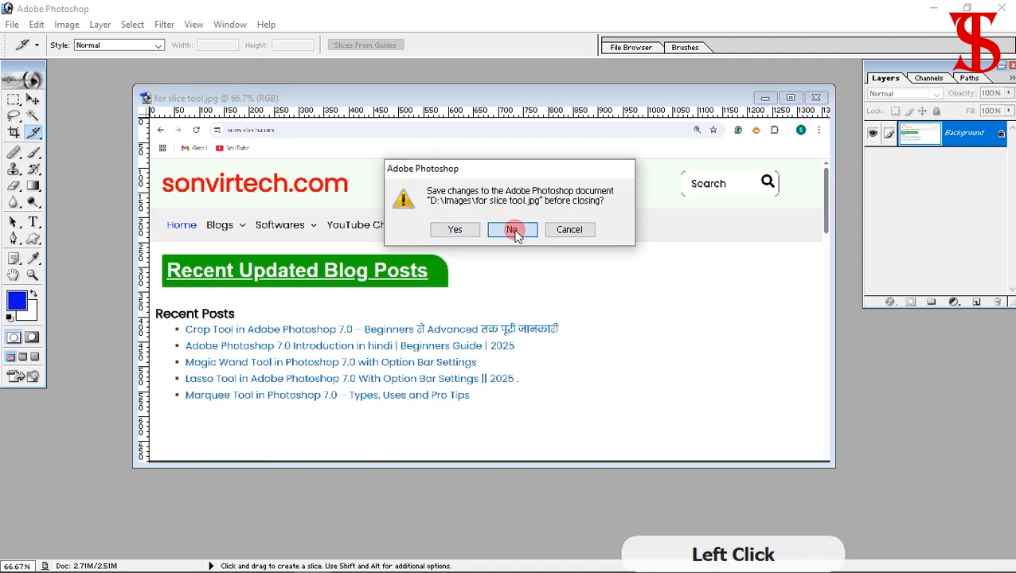
double_click(362, 312)
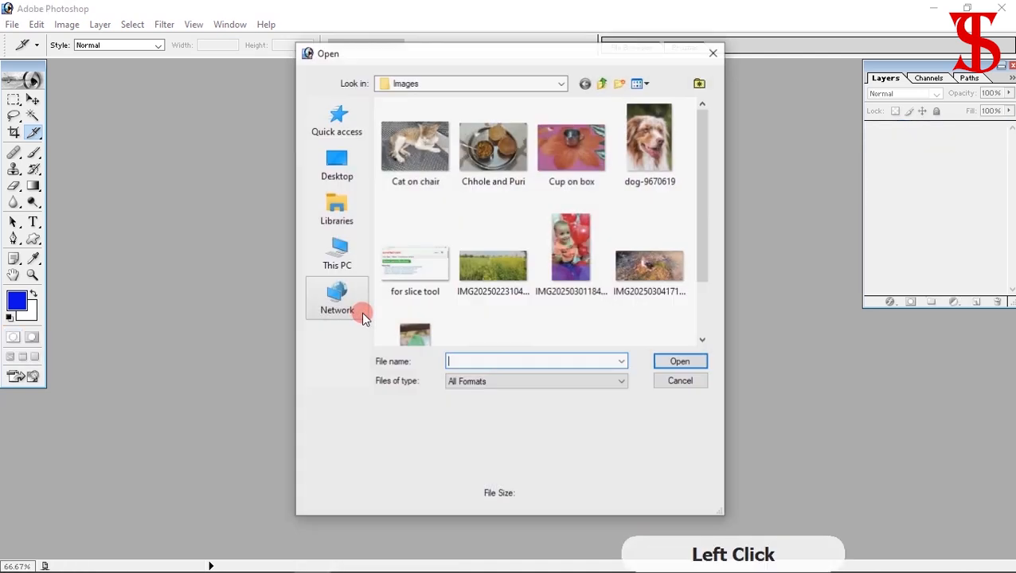
scroll(599, 302, down, 2)
click(501, 293)
click(662, 360)
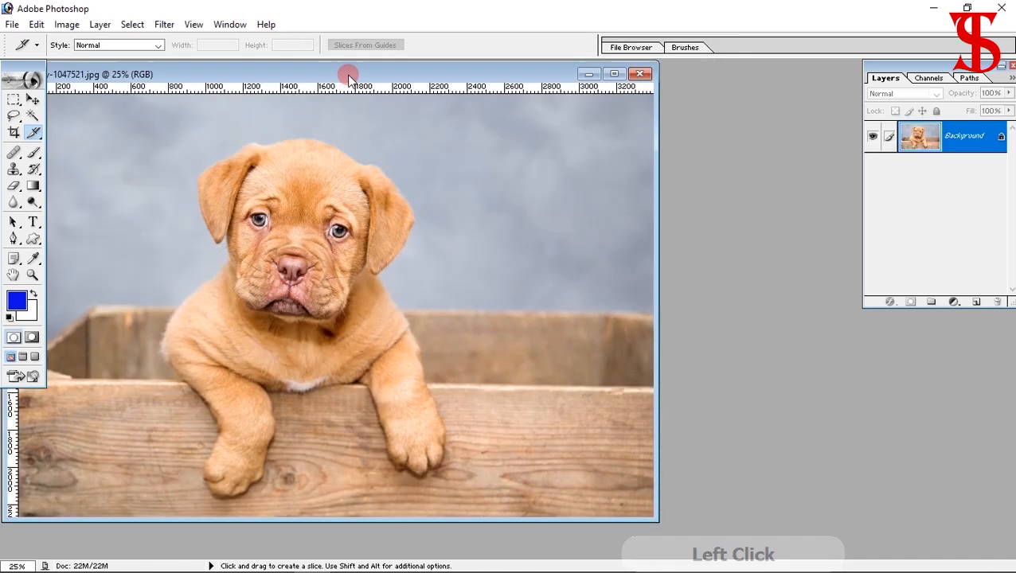
drag(348, 76, 491, 81)
click(471, 266)
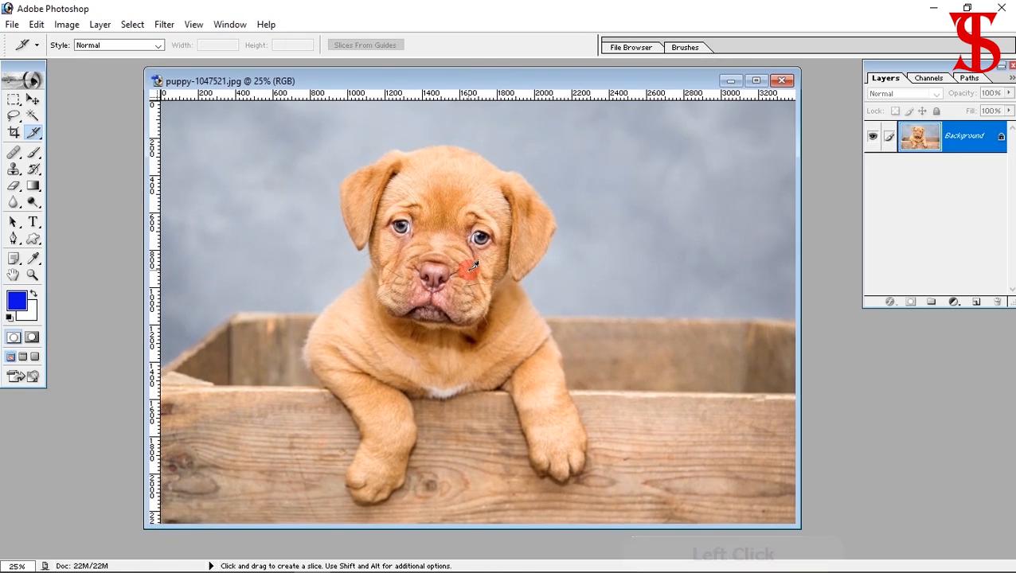
- With the Slice Tool, draw three separate slices: upper-left backdrop, the puppy's face, and the area right of the puppy
click(33, 134)
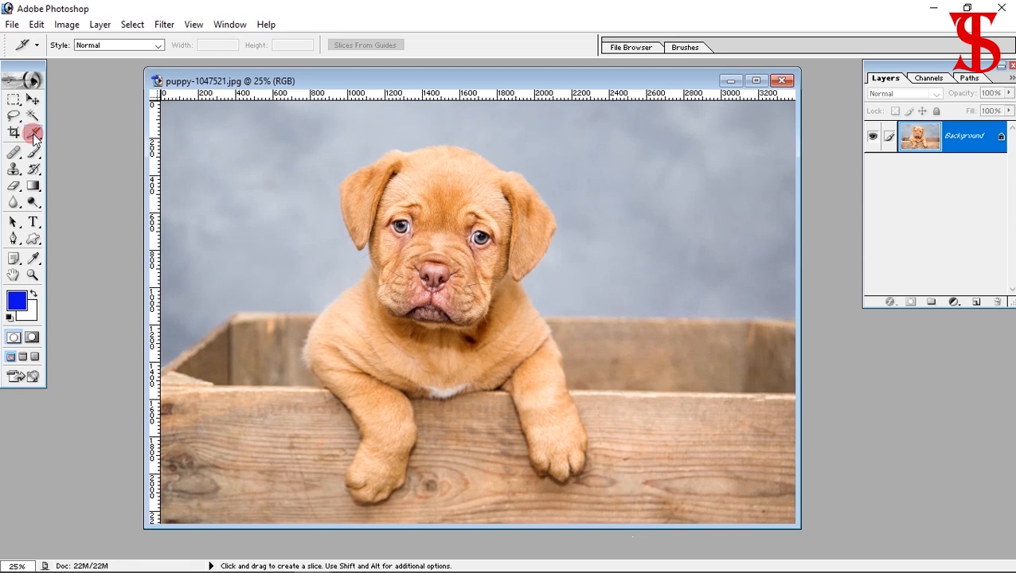
right_click(33, 134)
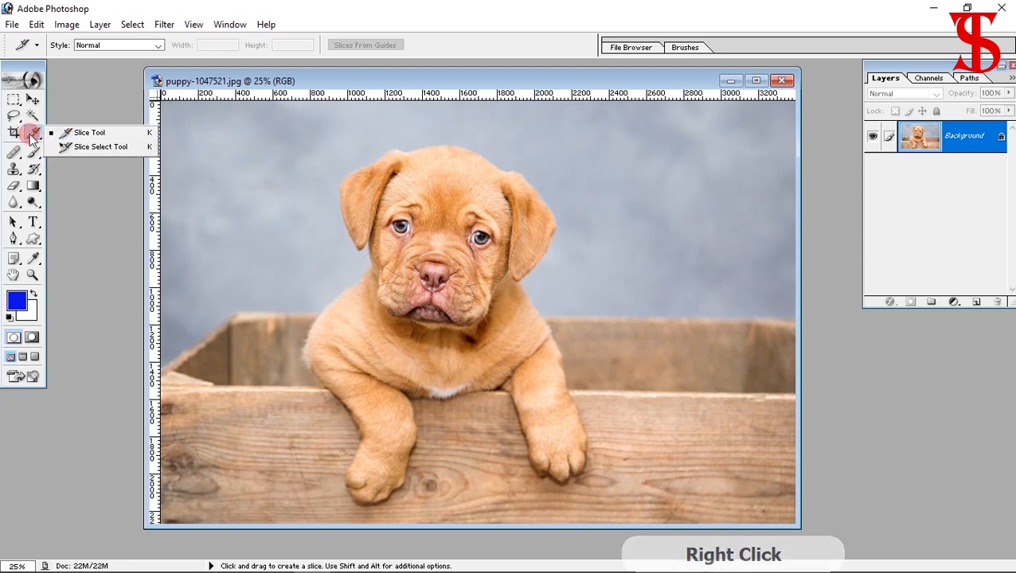
click(32, 135)
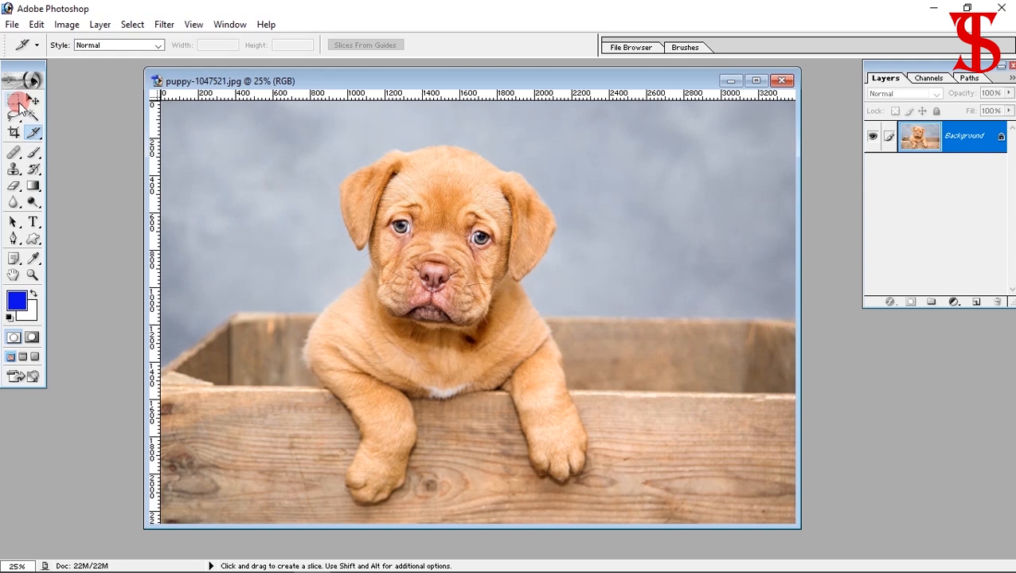
drag(213, 130, 380, 302)
drag(412, 138, 563, 342)
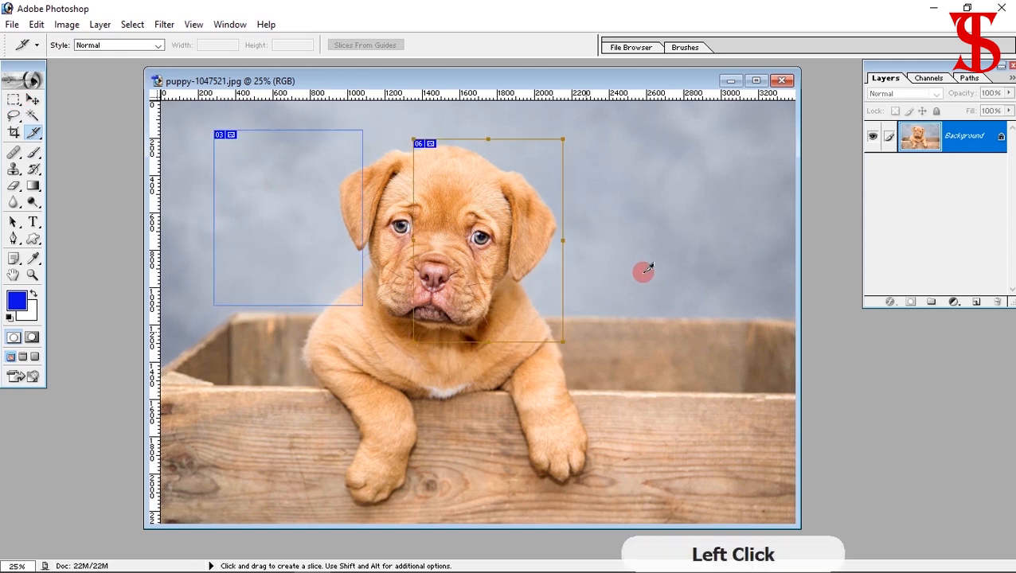
drag(617, 195, 738, 424)
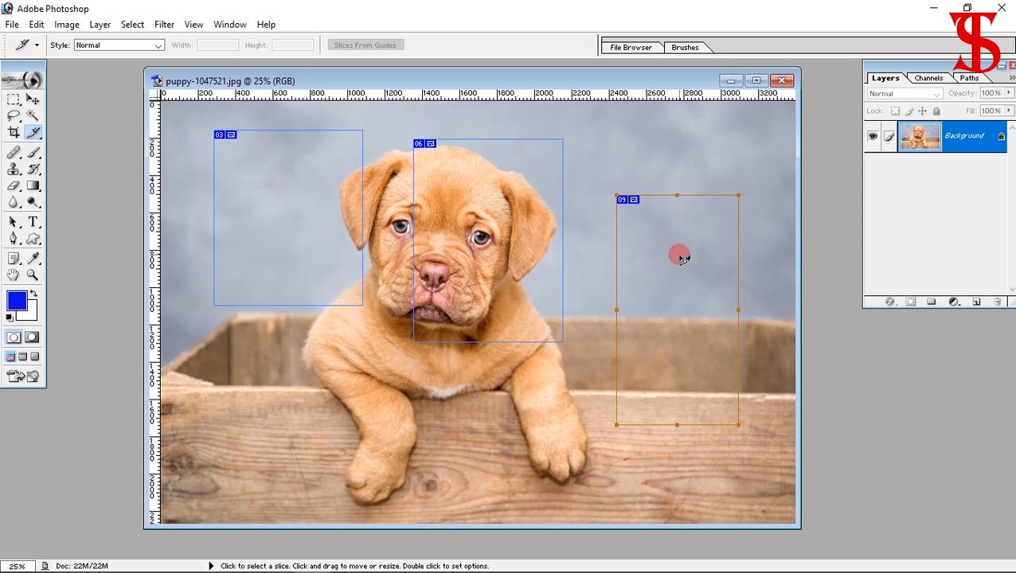
- Undo the three slices drawn on the puppy photo
key(ctrl+alt+z)
key(ctrl+alt+z)
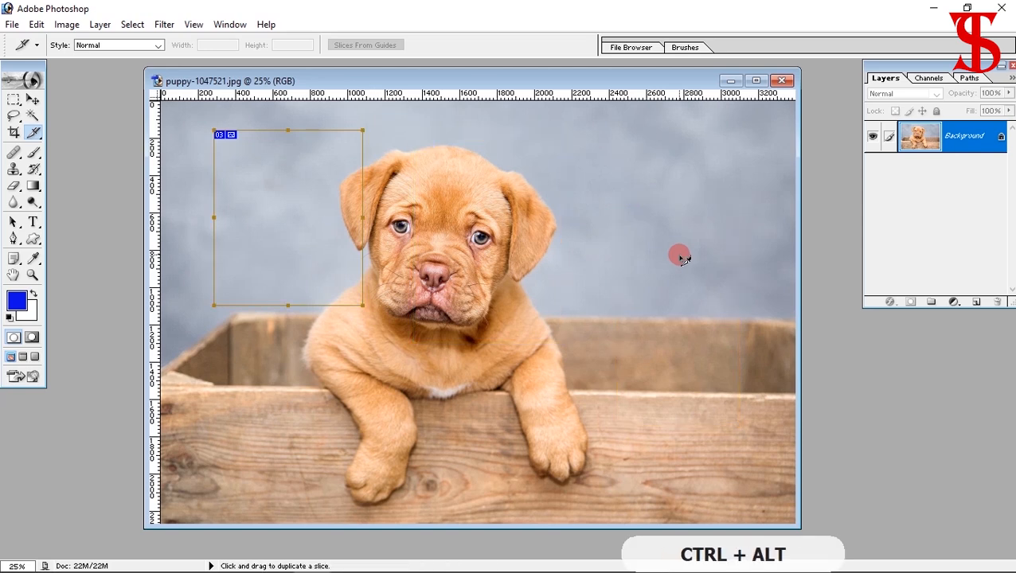
key(ctrl+alt+z)
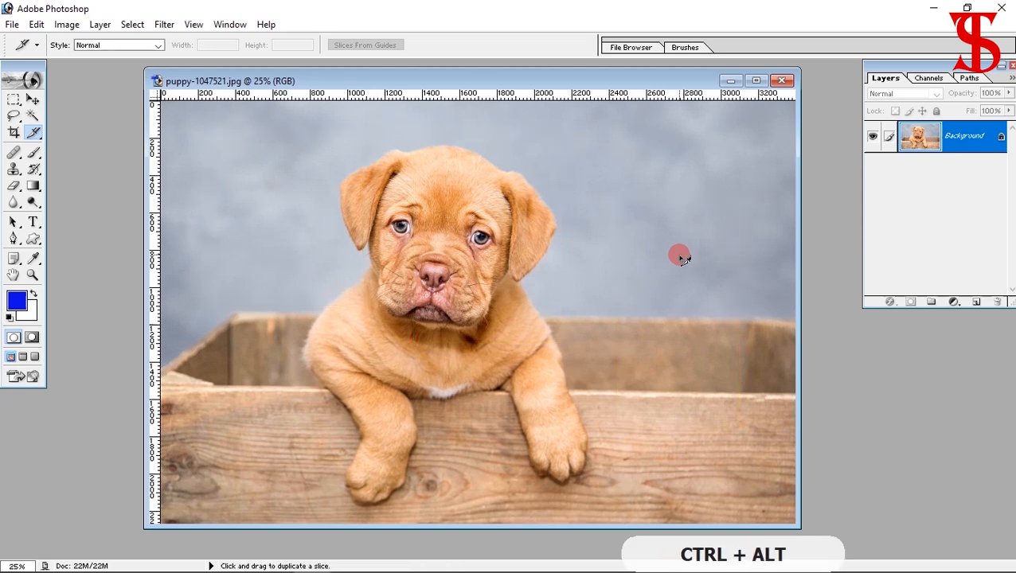
- Draw a tall slice over the backdrop just left of the puppy and toggle the auto slices on and off with the Slice Select Tool
click(35, 133)
drag(241, 169, 336, 370)
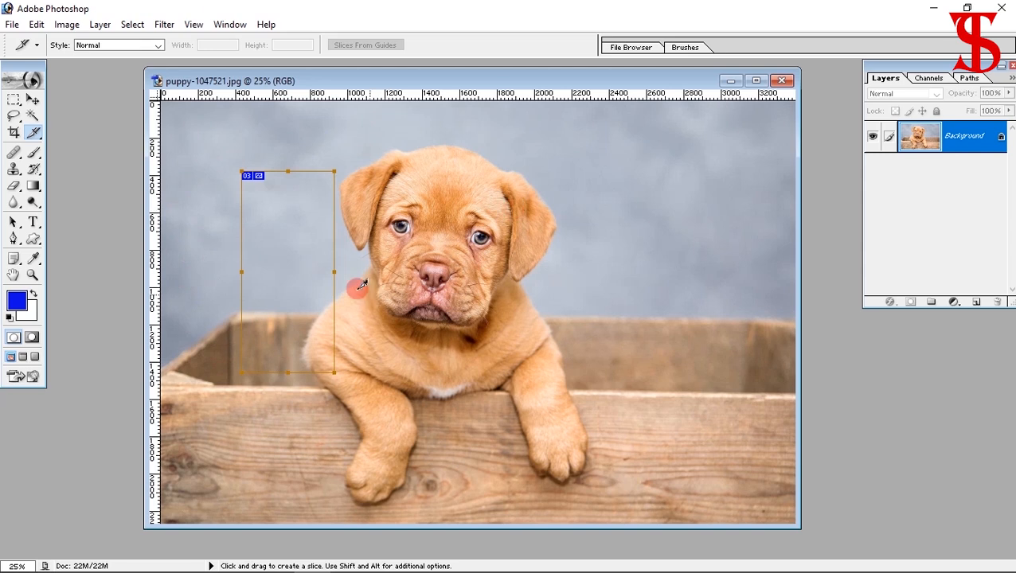
right_click(36, 136)
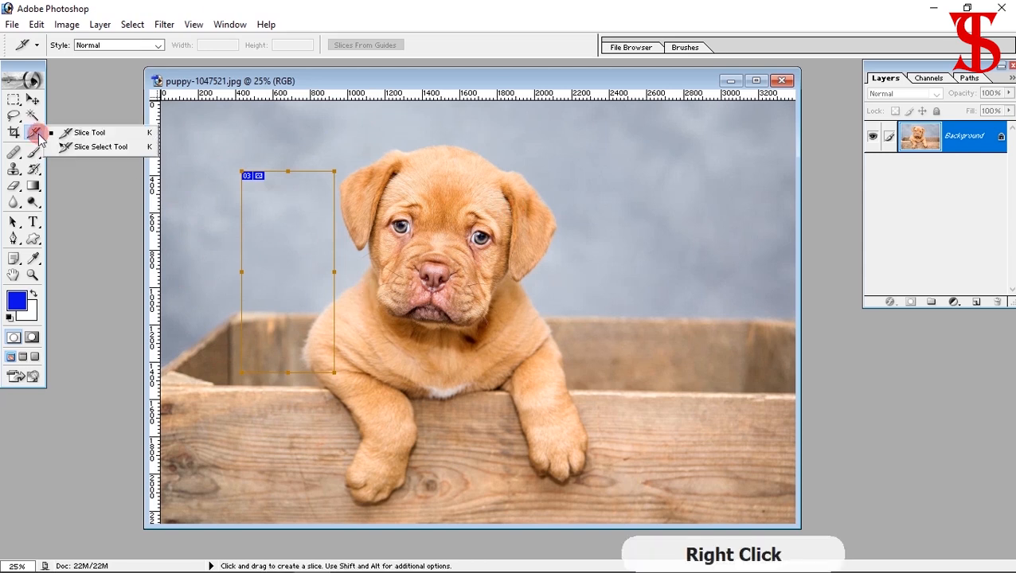
click(102, 150)
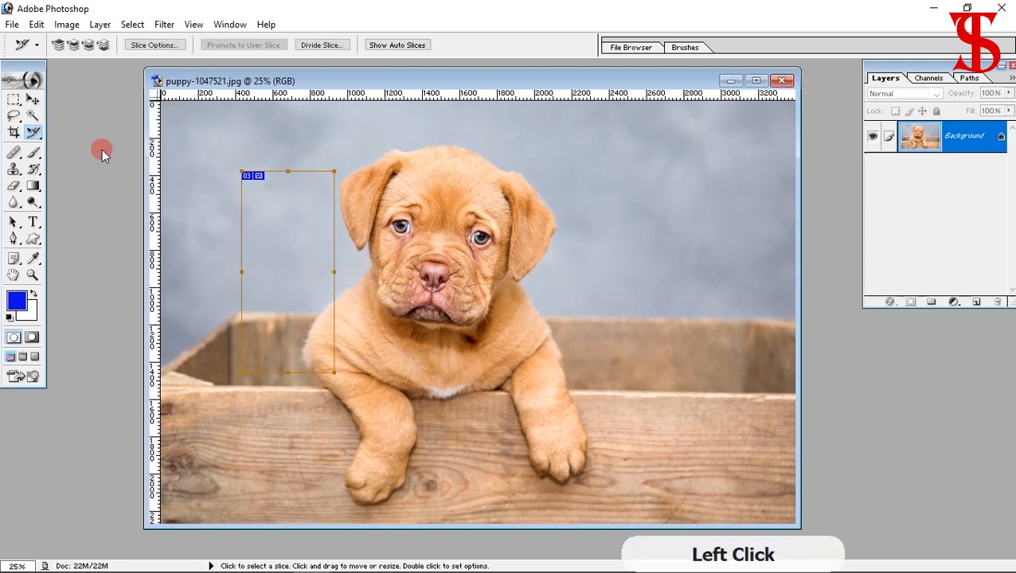
click(393, 46)
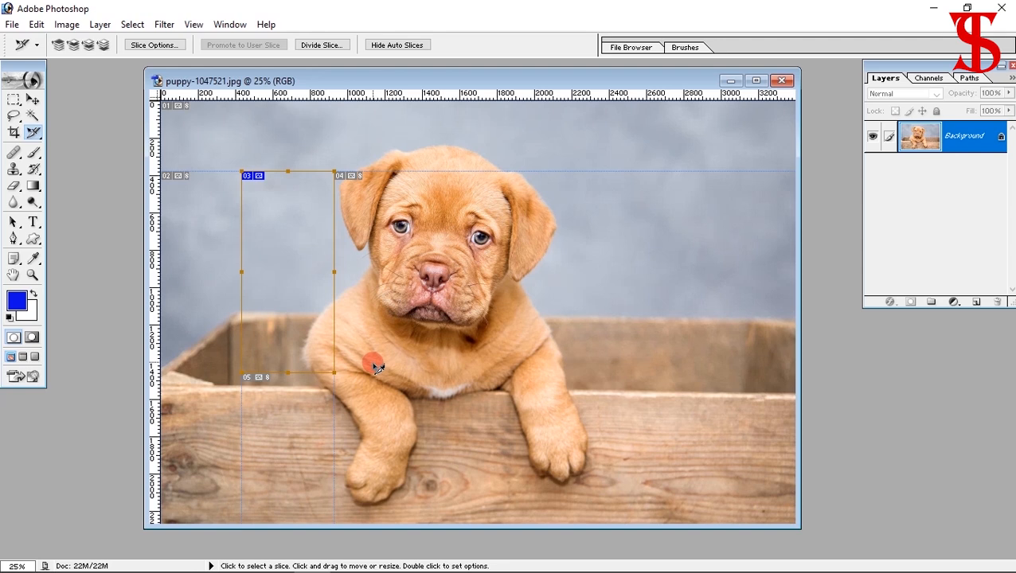
click(392, 46)
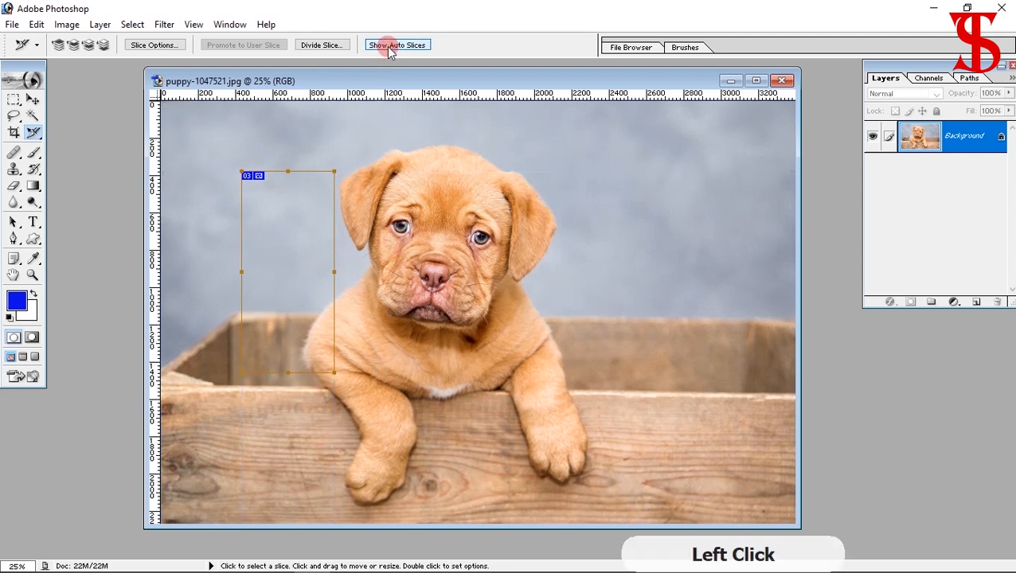
- With the Slice Select Tool, resize the slice beside the puppy from its right edge and its upper-right and lower-right corners
right_click(35, 132)
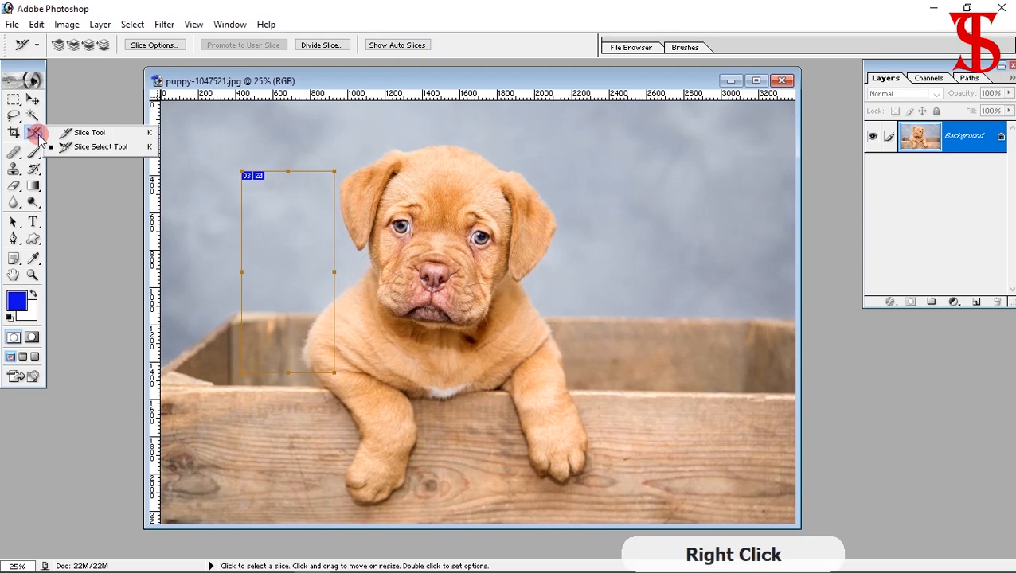
click(88, 135)
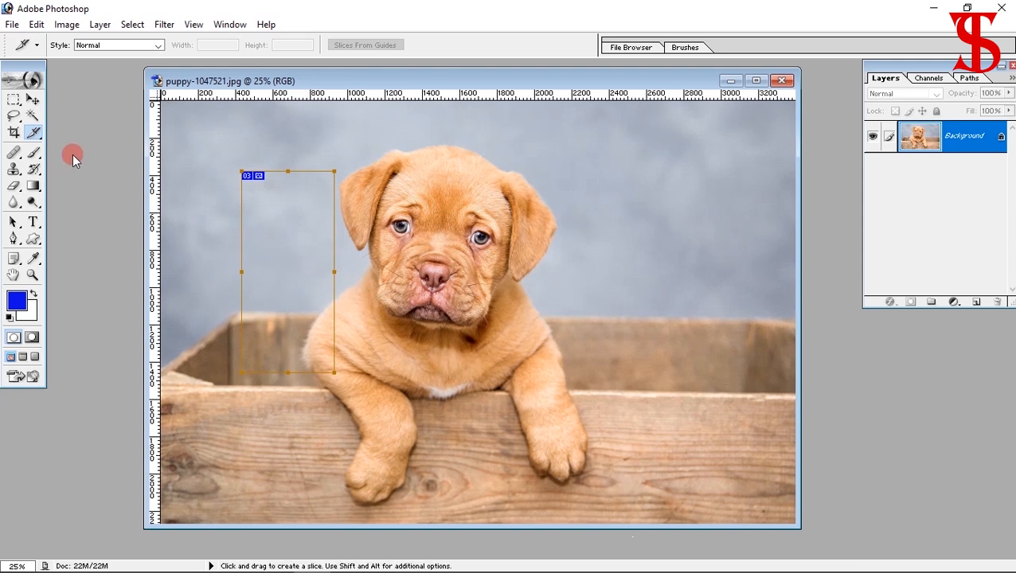
right_click(32, 132)
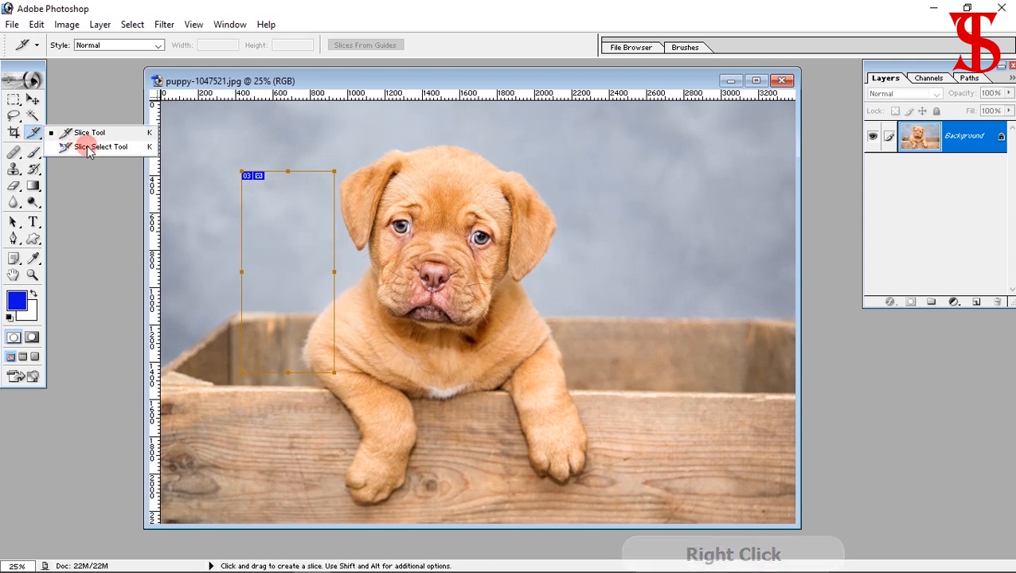
click(76, 147)
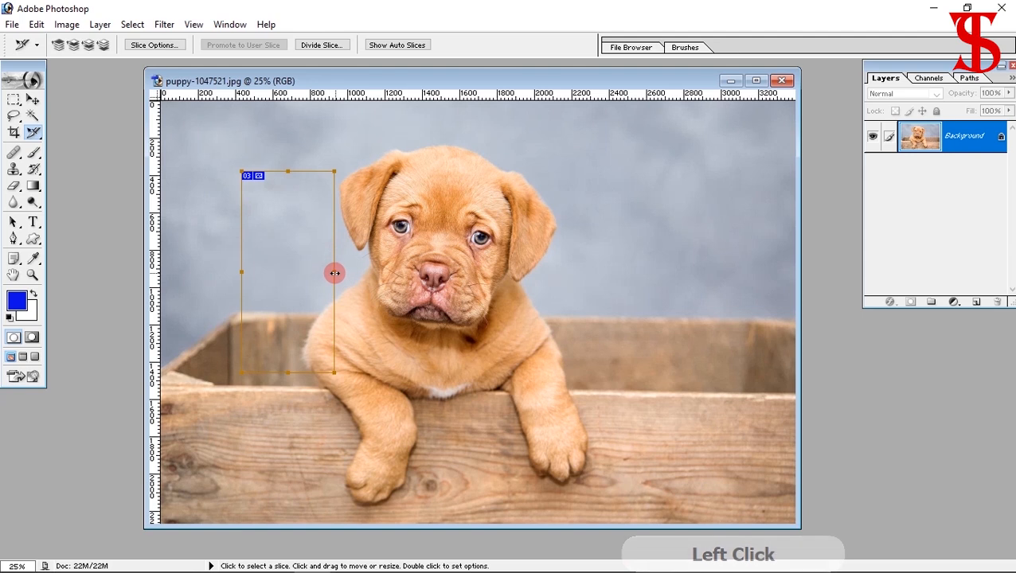
mouse_move(334, 273)
mouse_down()
mouse_move(624, 273)
mouse_move(317, 275)
mouse_up()
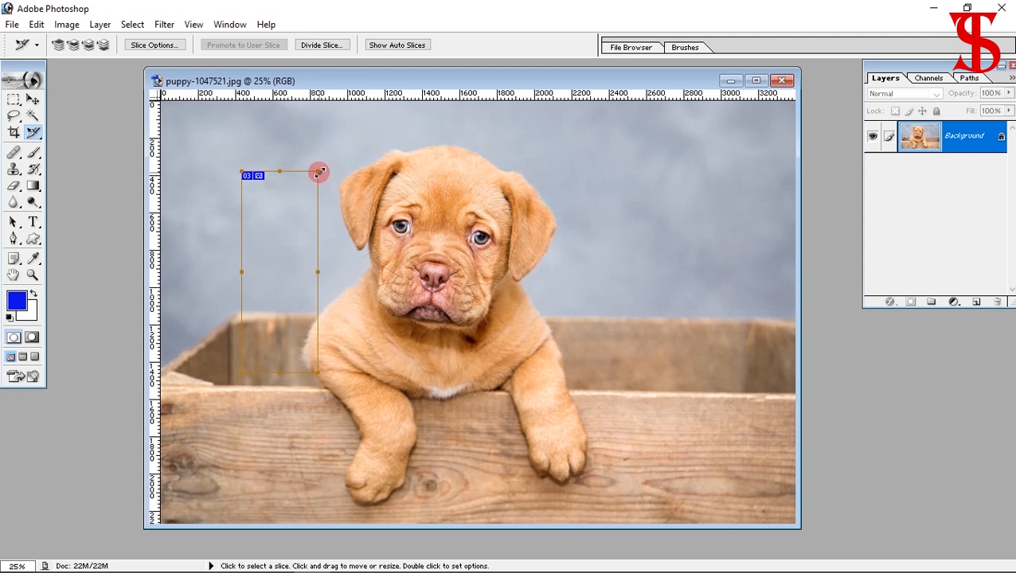
drag(319, 173, 333, 192)
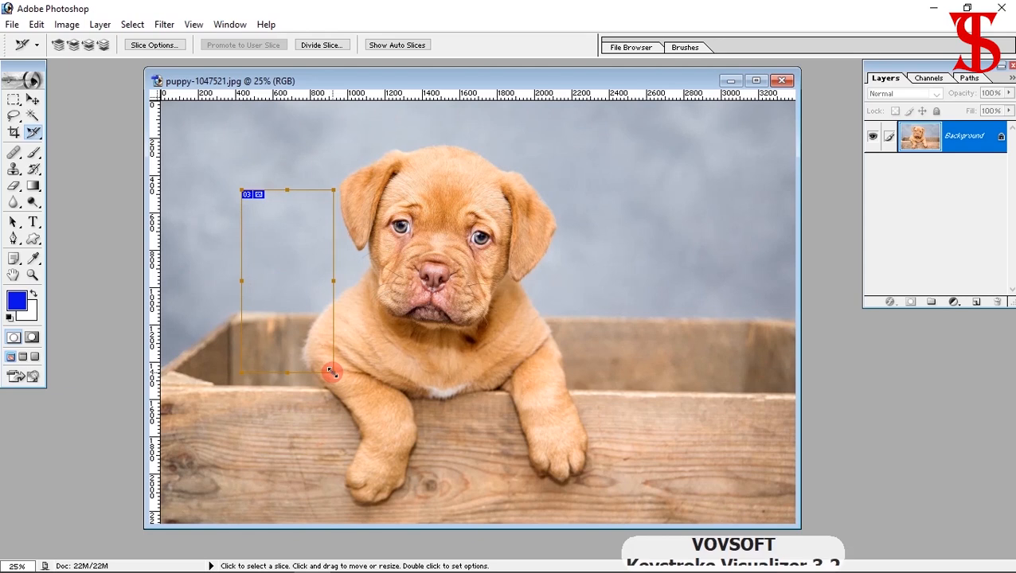
drag(329, 370, 348, 331)
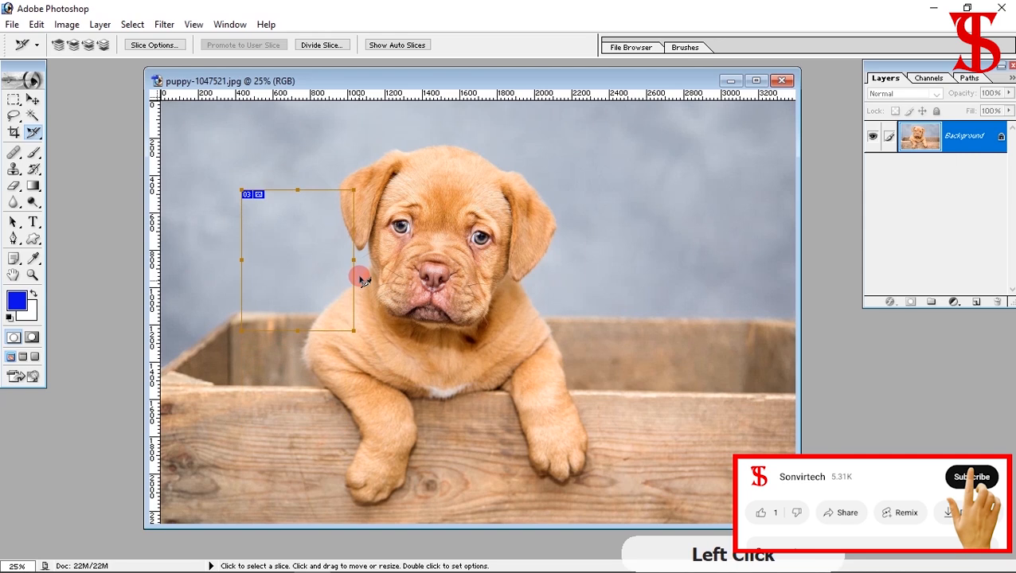
drag(350, 260, 513, 250)
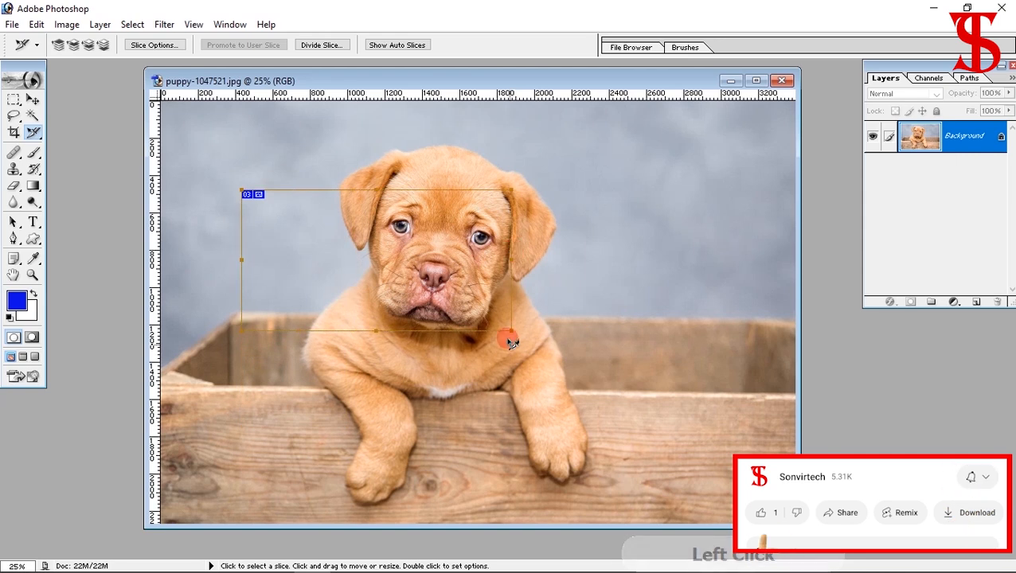
drag(512, 333, 365, 410)
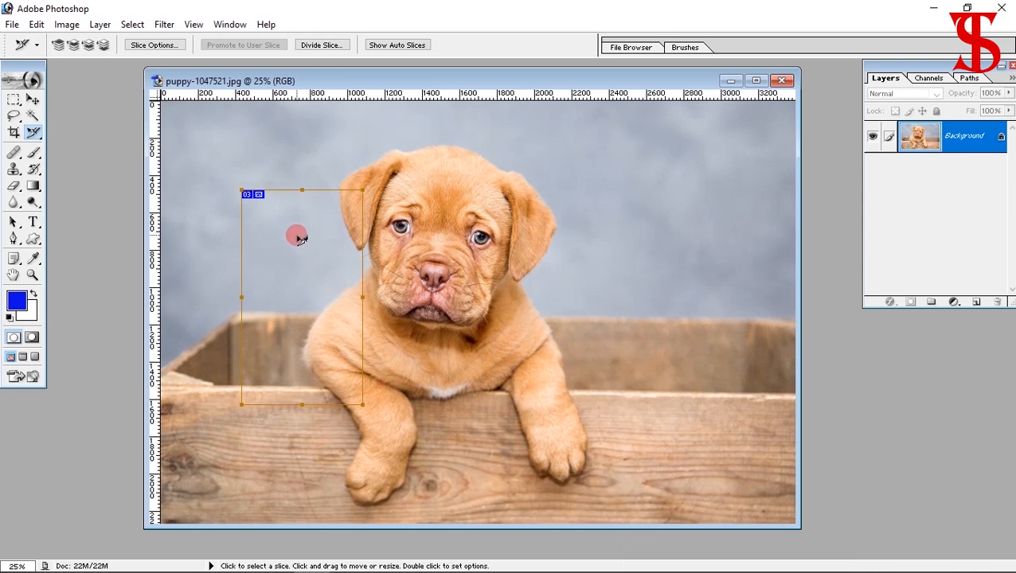
- Undo all the resizing and the creation of the slice beside the puppy
key(ctrl)
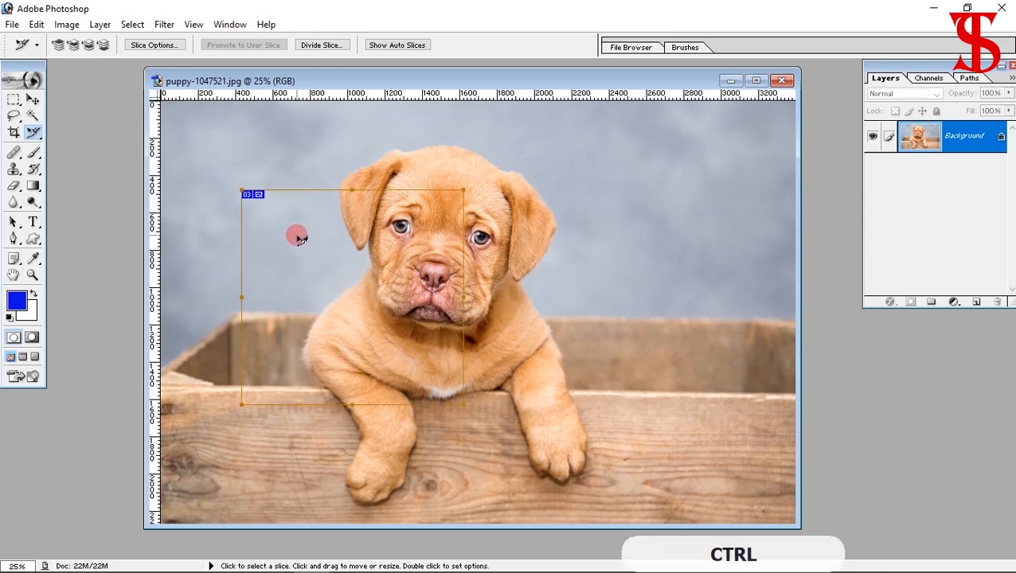
key(ctrl+alt+z)
key(ctrl+alt+z)
key(ctrl+alt+z)
key(ctrl+alt+z)
key(ctrl+alt+z)
key(ctrl+alt+z)
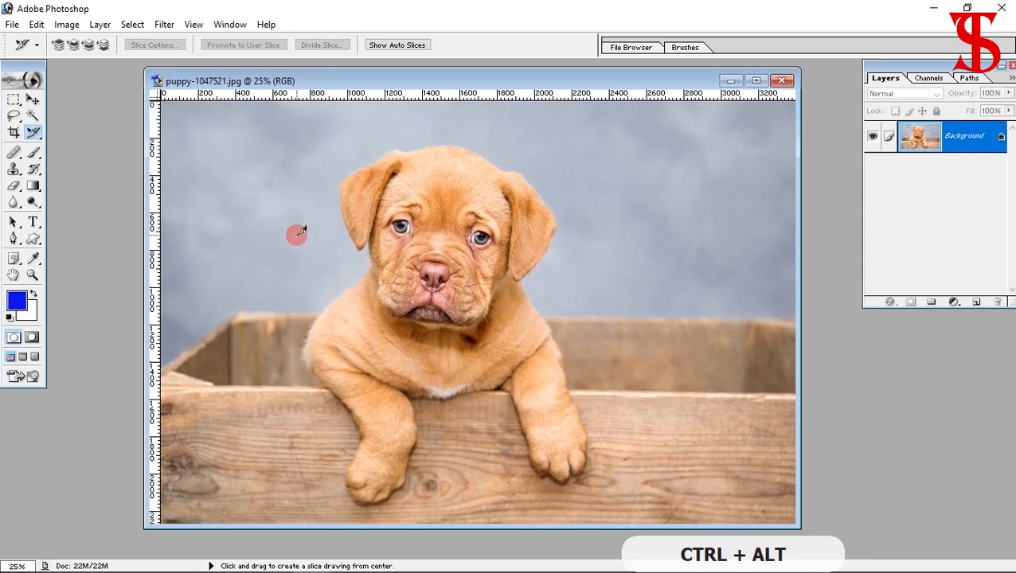
- Set the Slice Tool to Fixed Aspect Ratio with width 1 and height 1, and try a square slice over the puppy
right_click(31, 133)
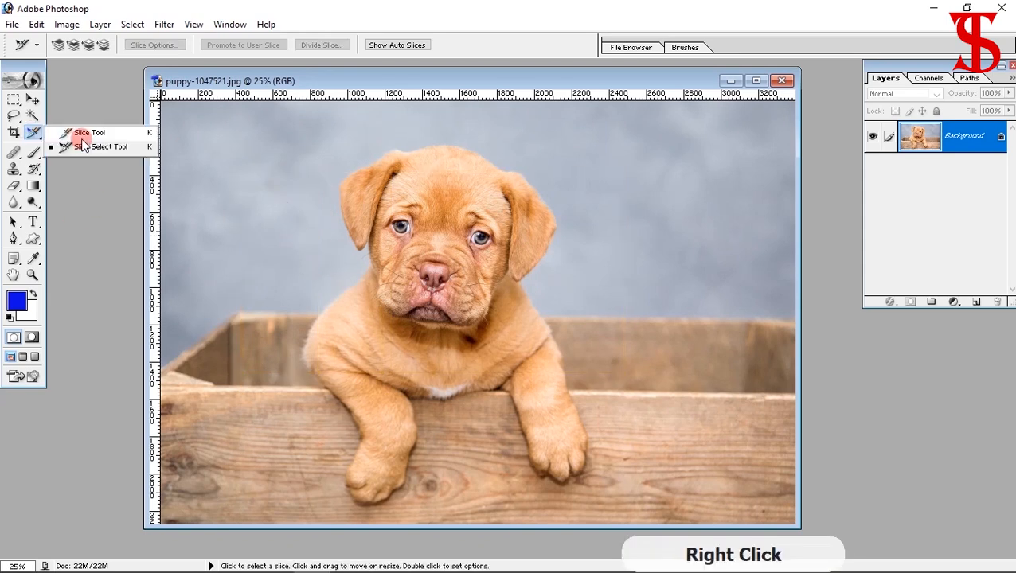
click(84, 132)
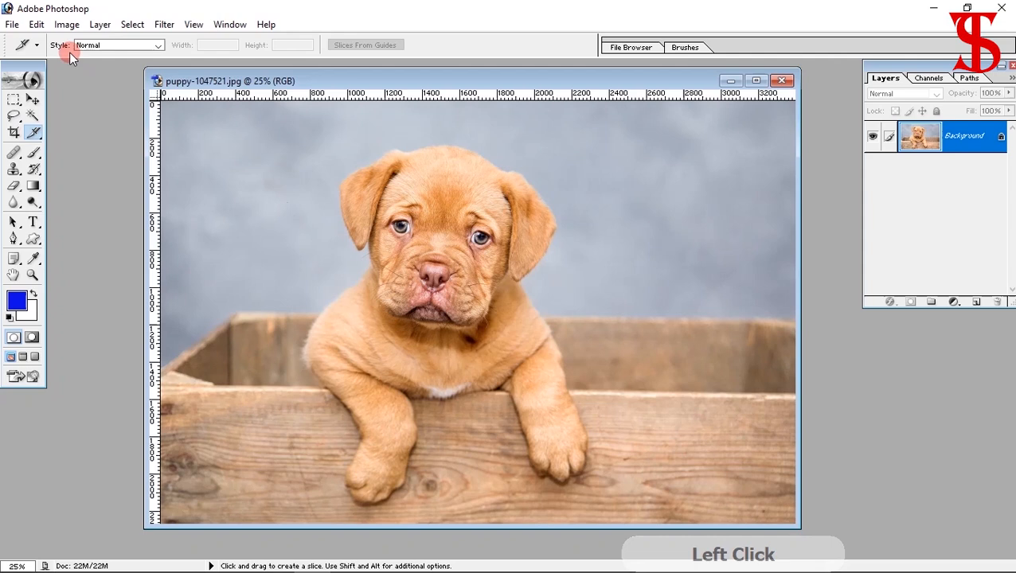
click(111, 46)
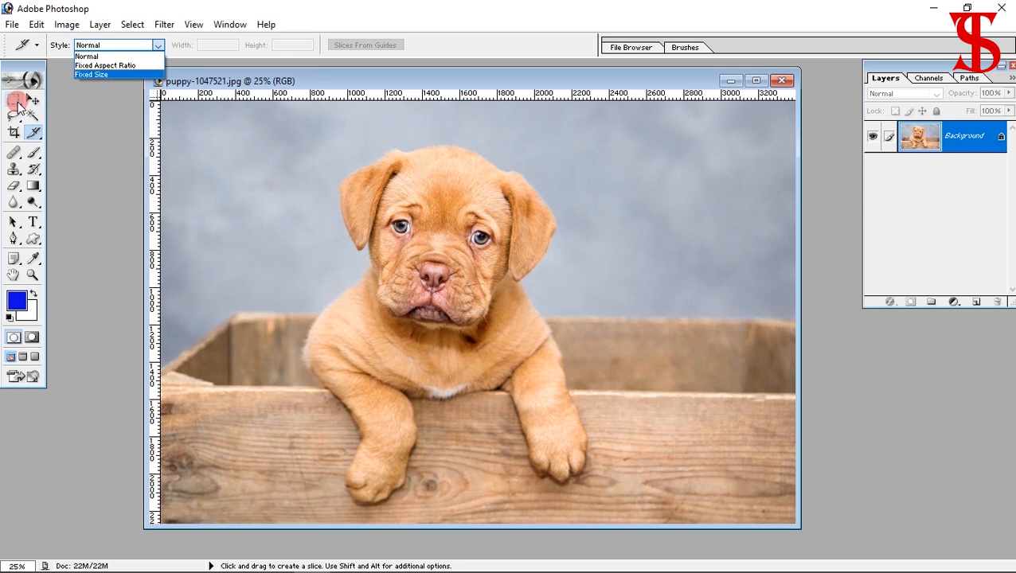
click(110, 65)
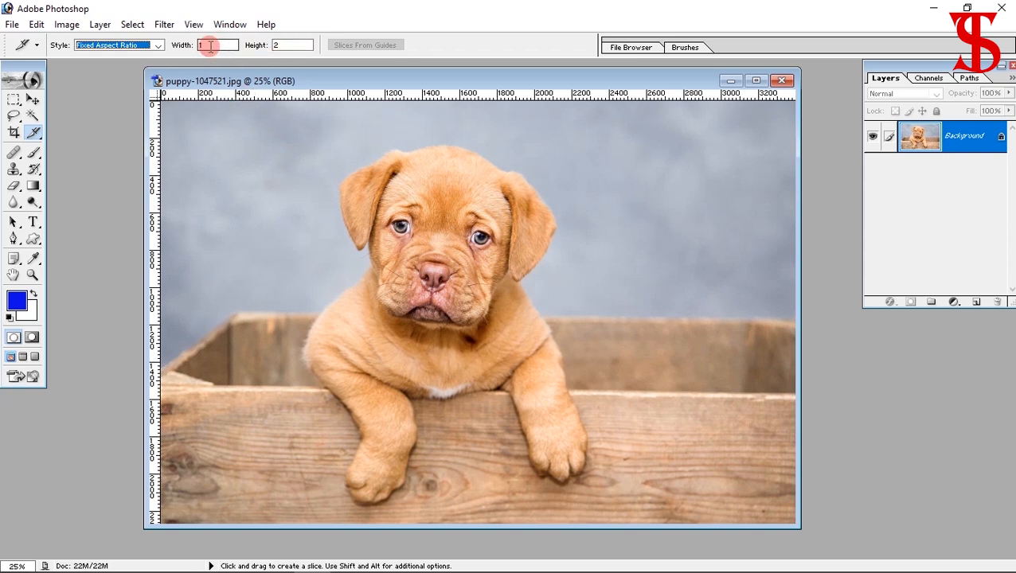
click(278, 44)
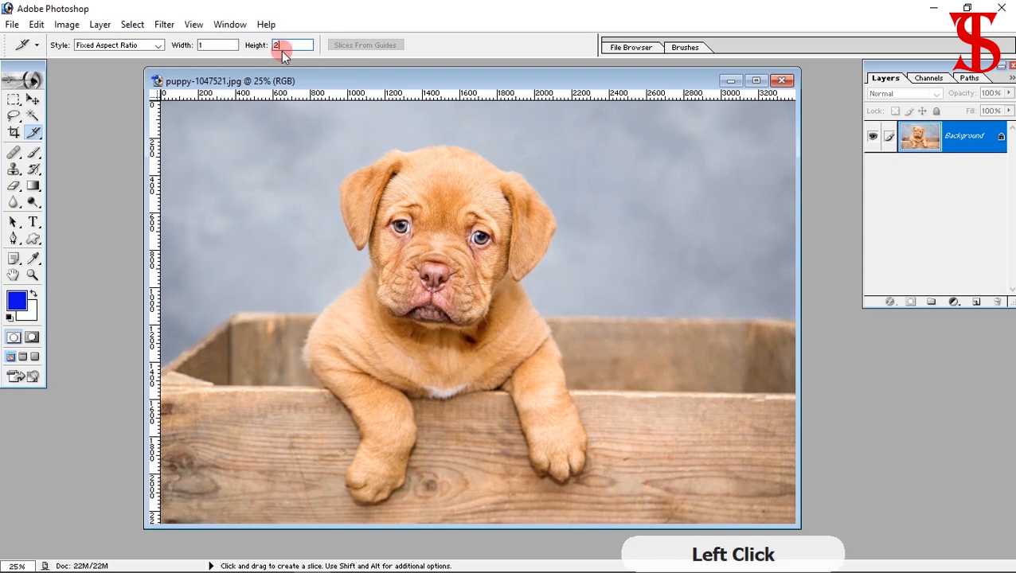
key(BackSpace)
text(1)
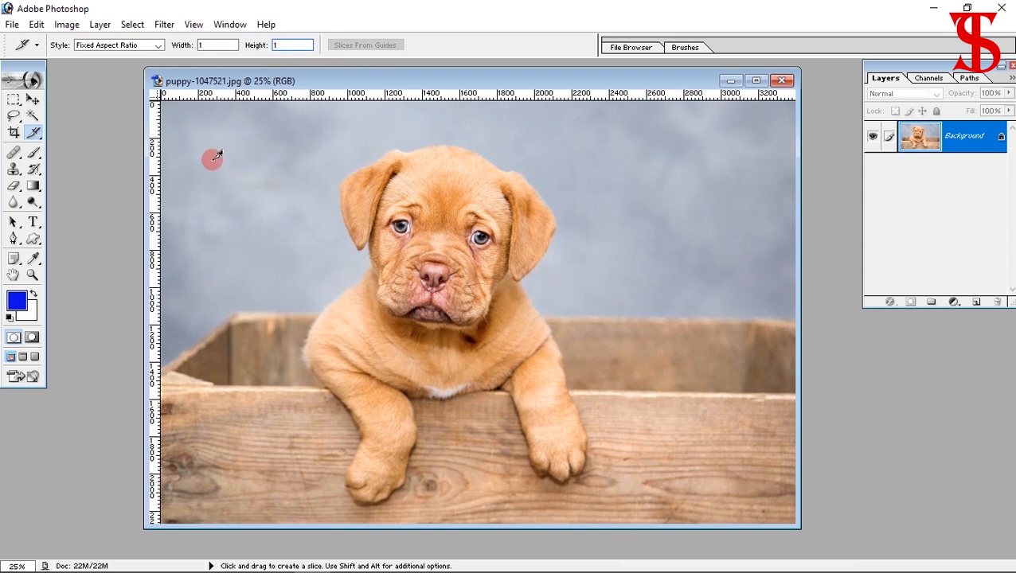
drag(208, 146, 492, 518)
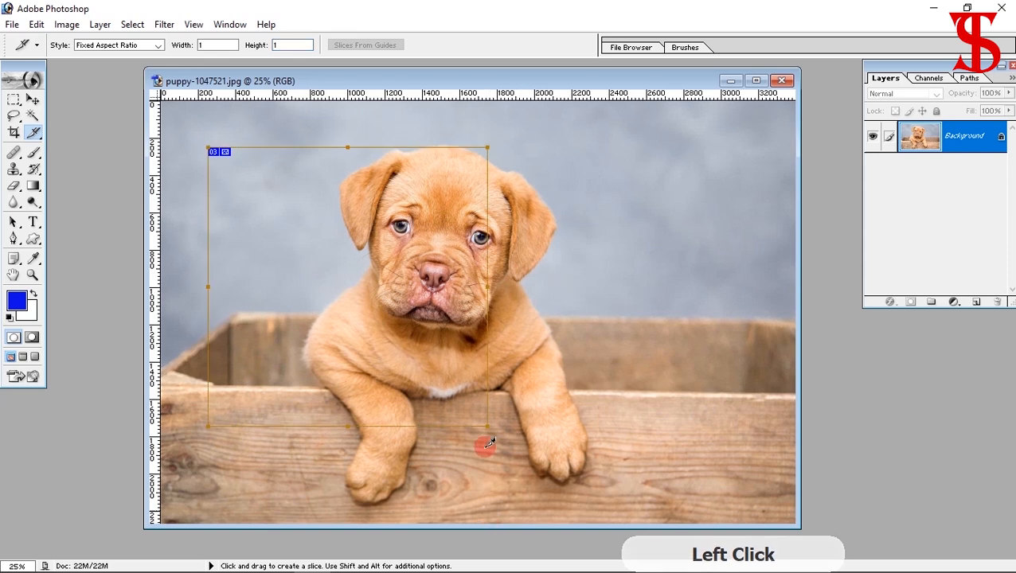
click(216, 46)
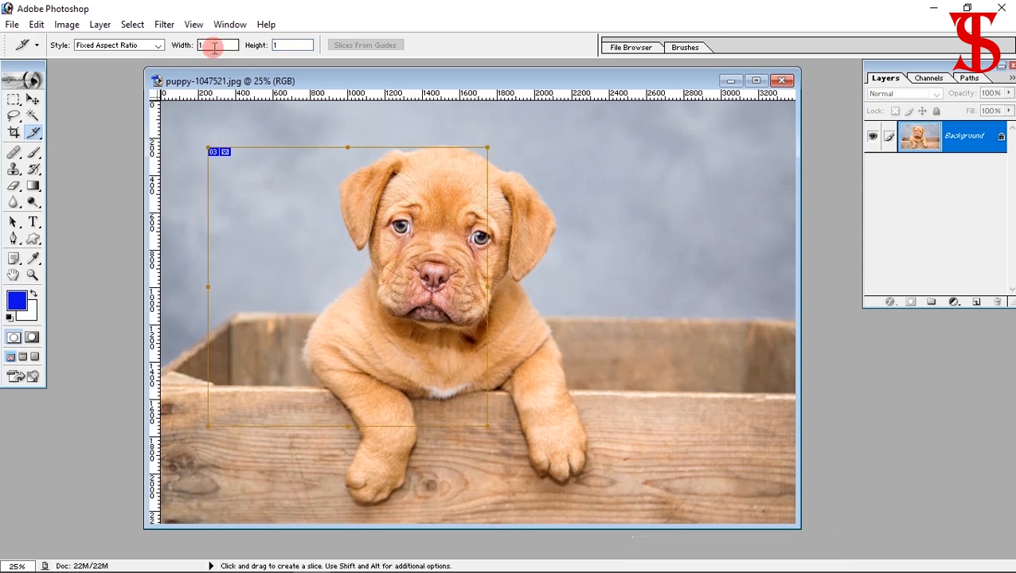
key(ctrl+z)
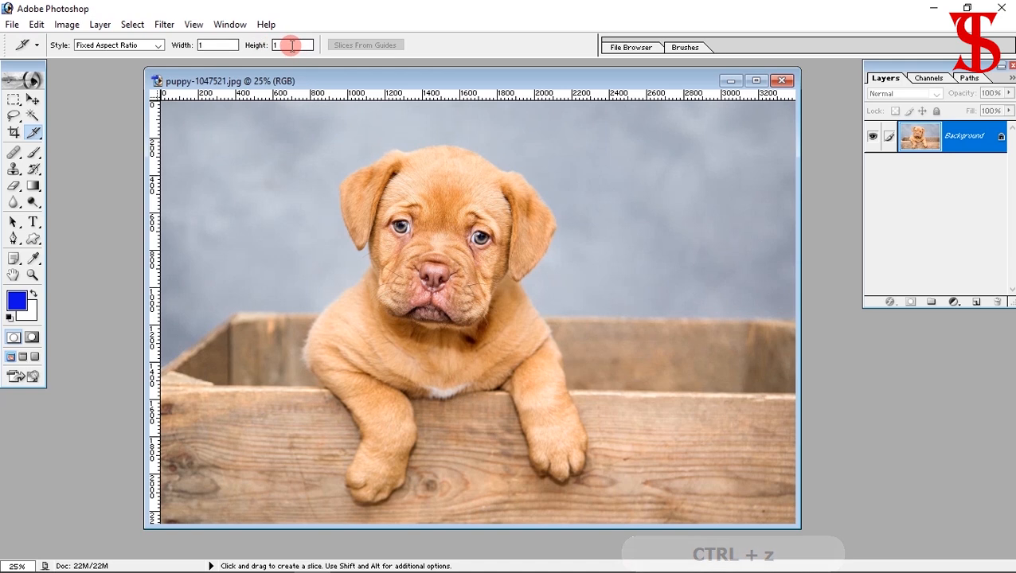
- Set the aspect ratio's height to 3 and try a narrow 1:3 slice over the backdrop left of the puppy
click(289, 45)
key(BackSpace)
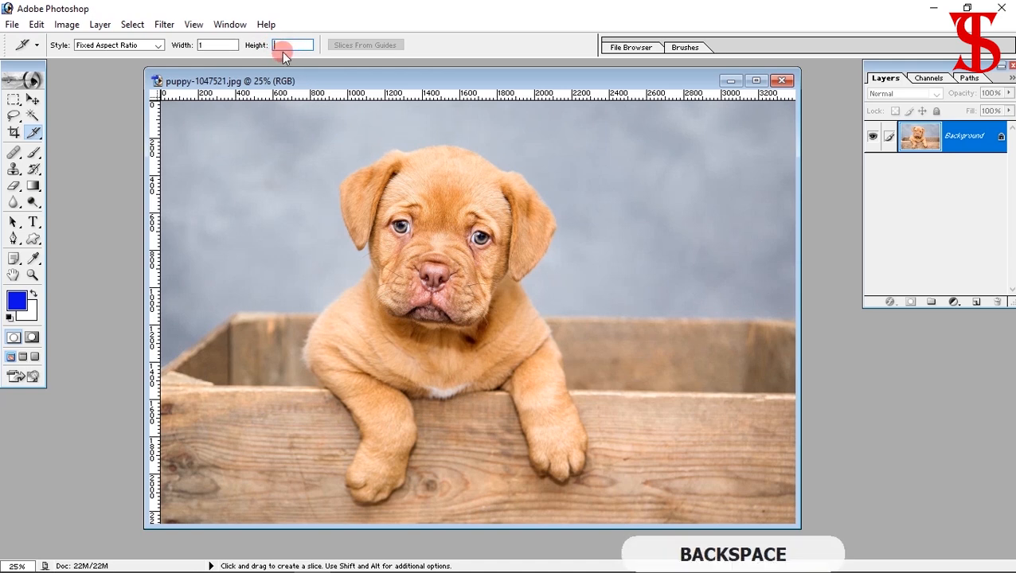
text(3)
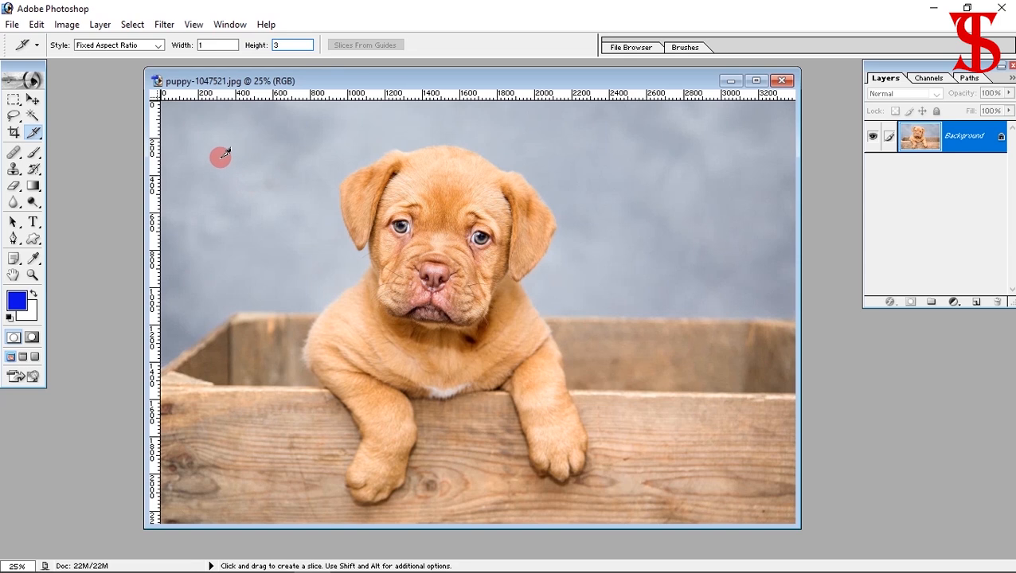
drag(220, 157, 360, 422)
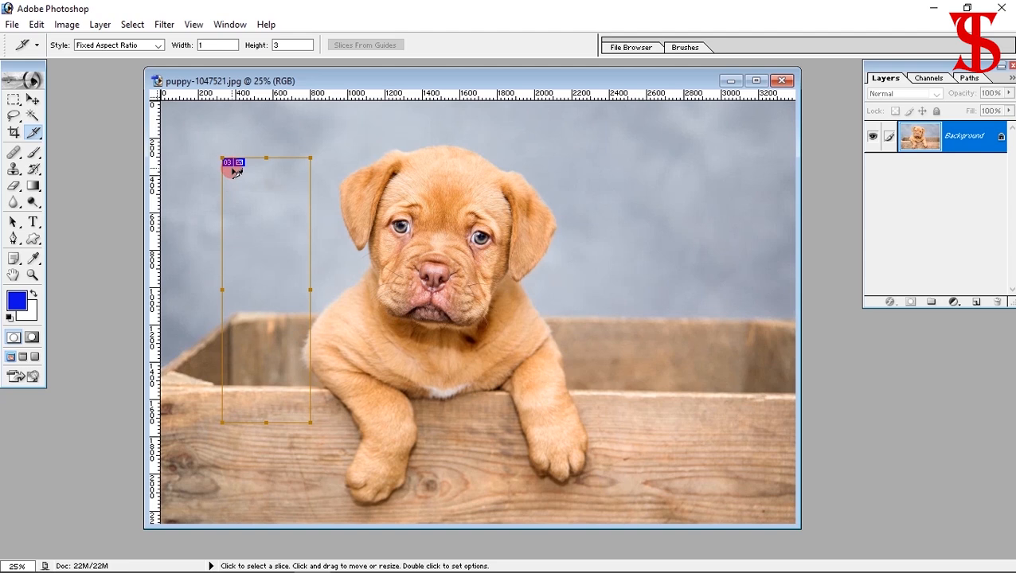
key(ctrl+z)
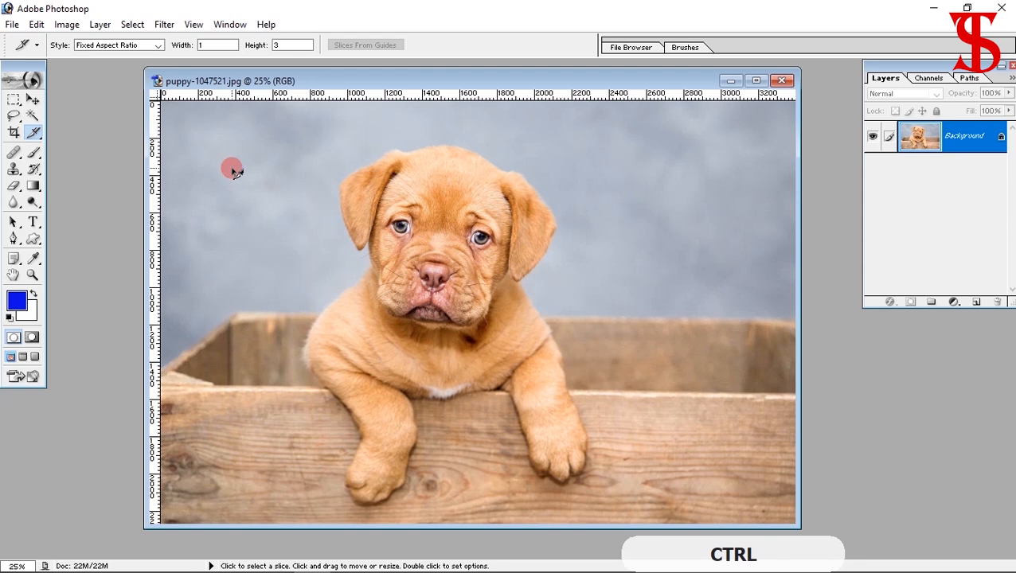
- Set the slice style to Fixed Size and place a 1000 by 1000 px slice about 200 px from the image's top and left edges
click(159, 45)
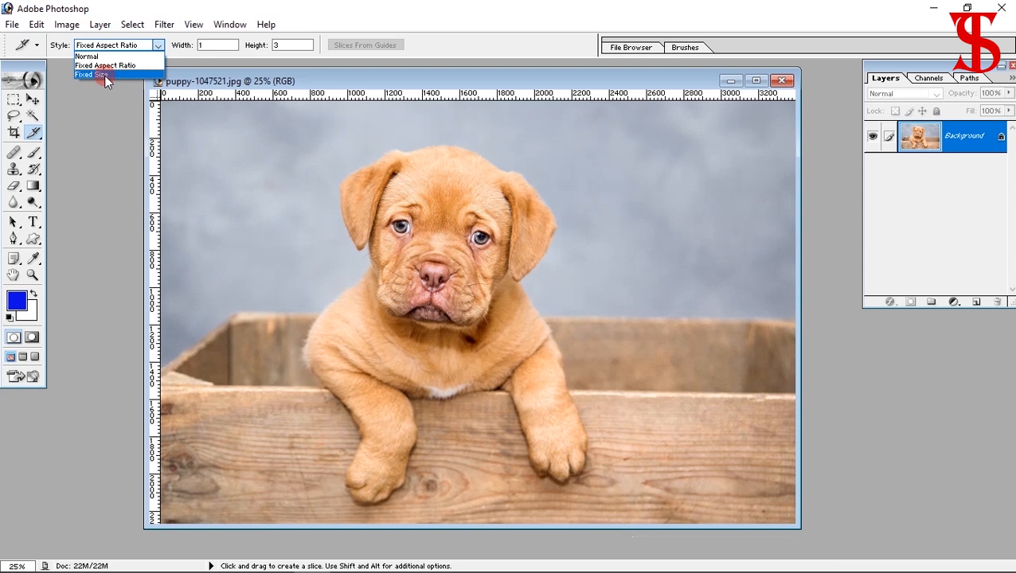
click(105, 75)
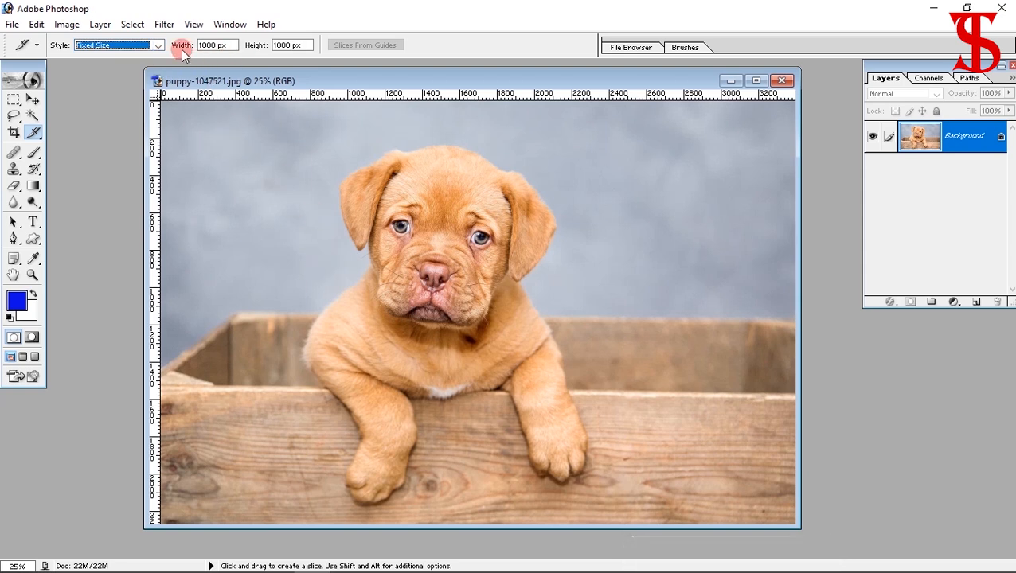
click(212, 48)
drag(223, 150, 204, 136)
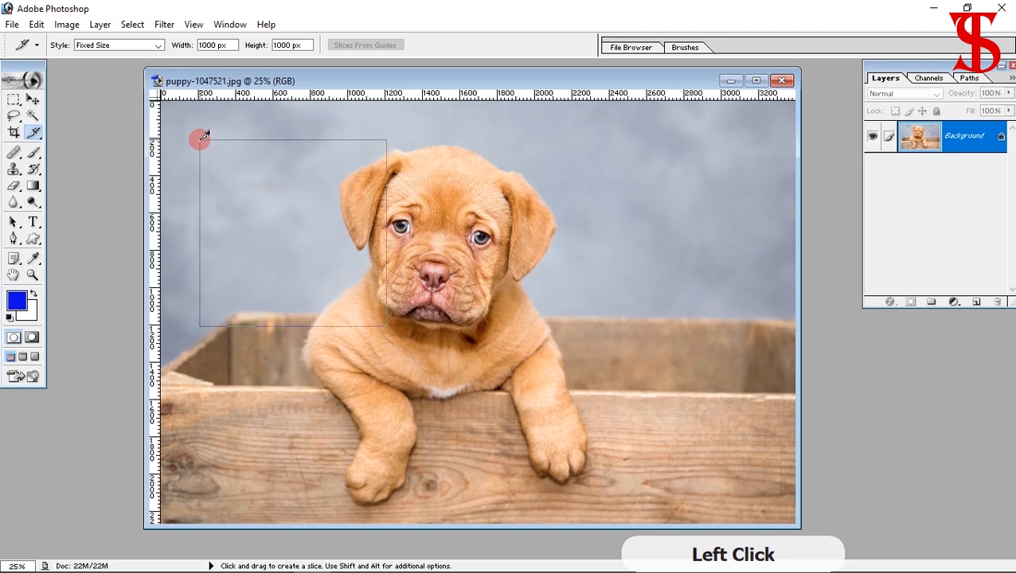
drag(204, 136, 199, 138)
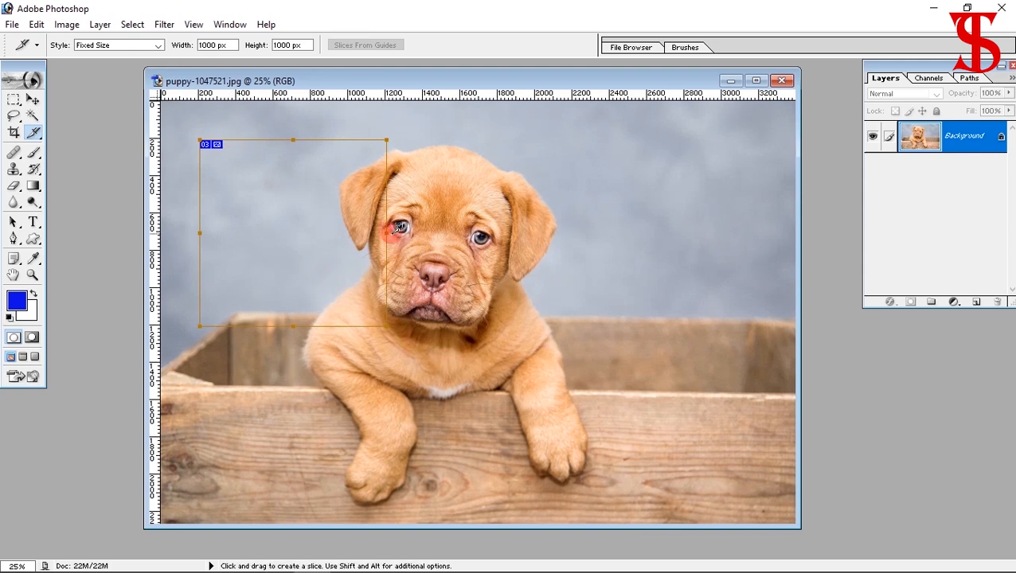
- Extend the slice's right edge past the puppy's eyes and its bottom edge down to the crate's front rim
click(412, 234)
drag(412, 235, 498, 233)
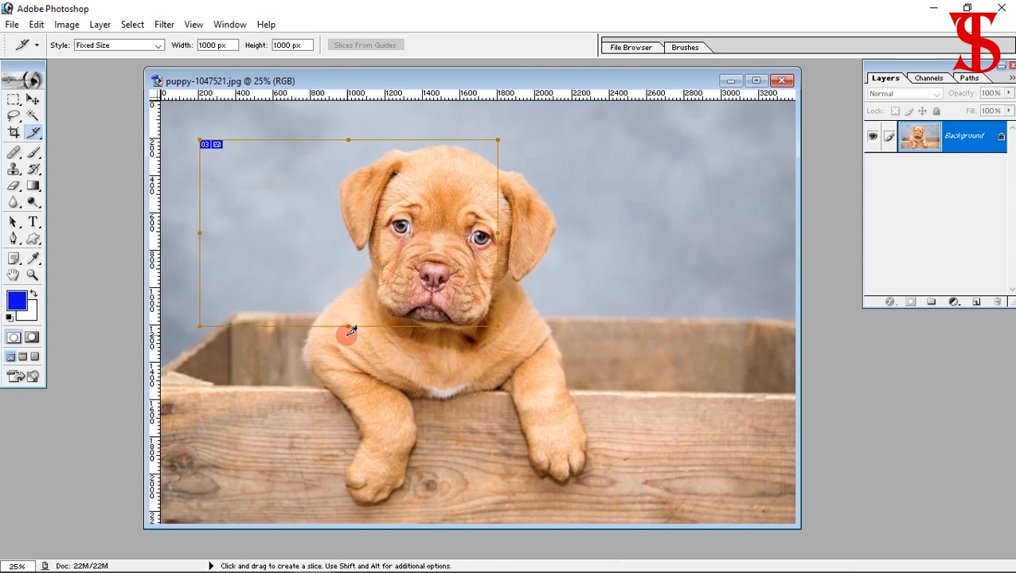
drag(347, 327, 347, 396)
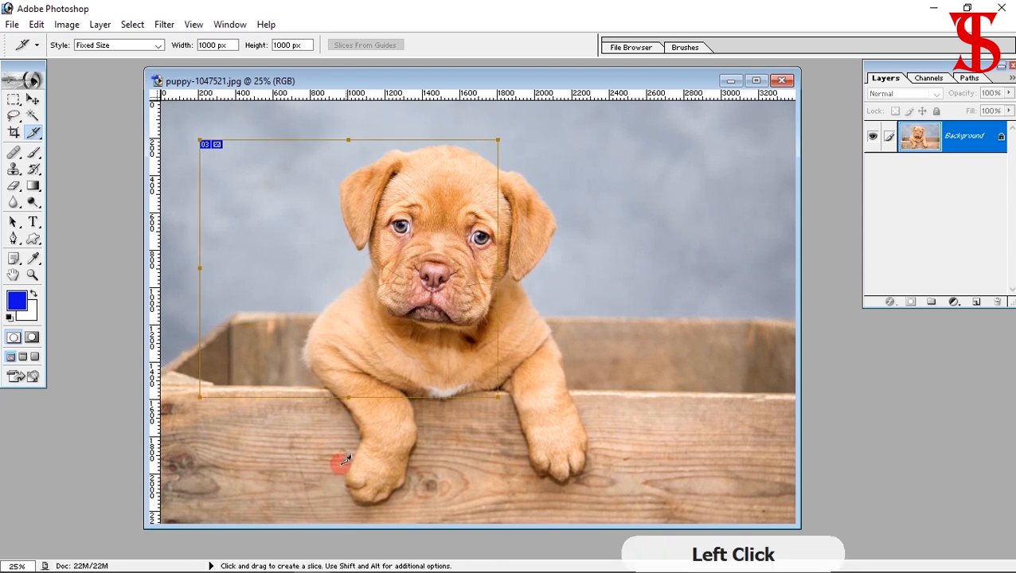
- Extend the slice's right edge to about 2640 px and its bottom edge to about 2080 px, keeping the Fixed Size style
drag(495, 266, 654, 269)
drag(429, 399, 430, 489)
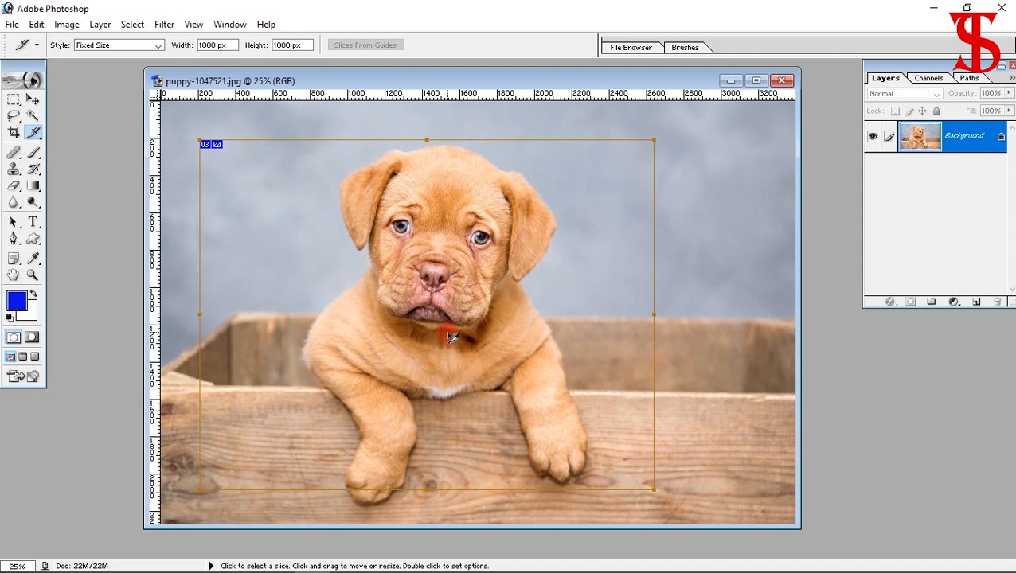
click(158, 44)
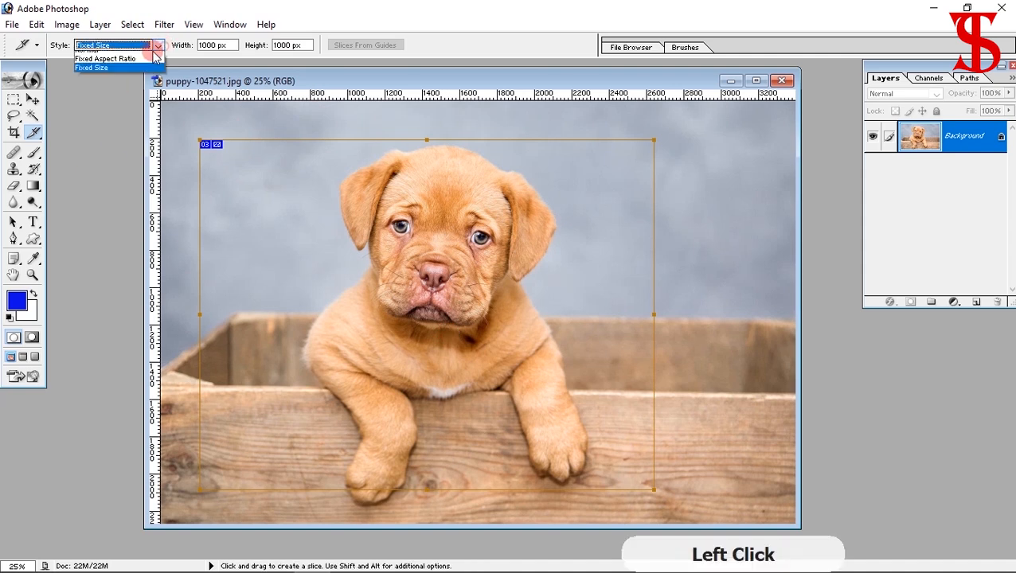
click(118, 74)
key(ctrl)
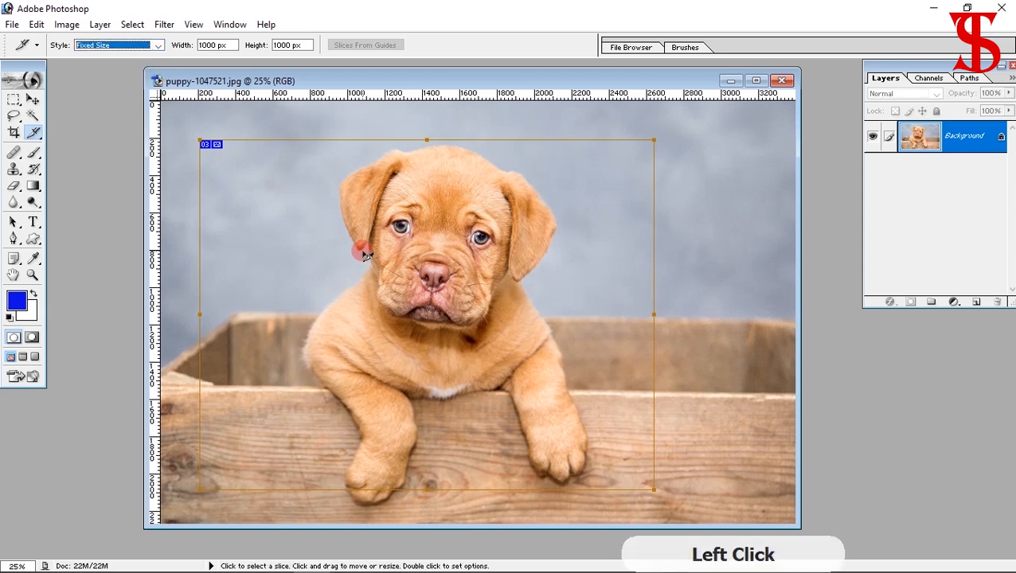
- Undo the slice's resizing and placement, and set the Slice Tool style to Normal
key(ctrl+alt+z)
key(ctrl+alt+z)
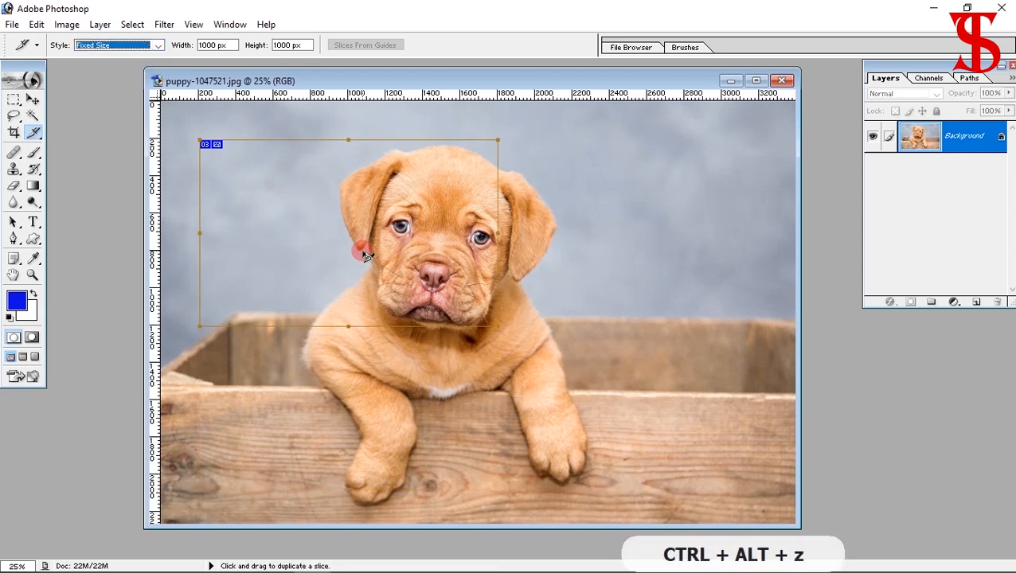
key(ctrl+alt+z)
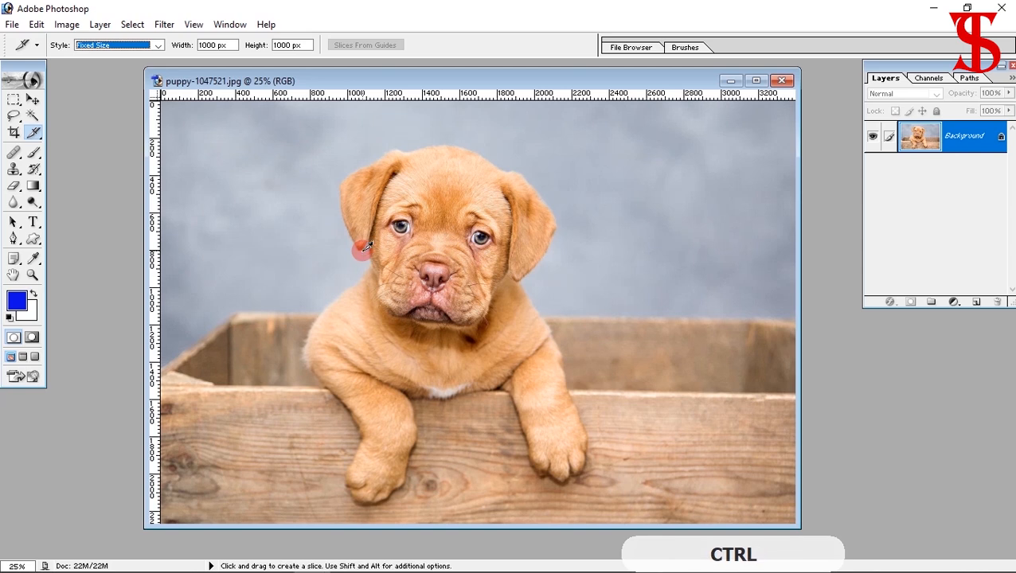
click(159, 46)
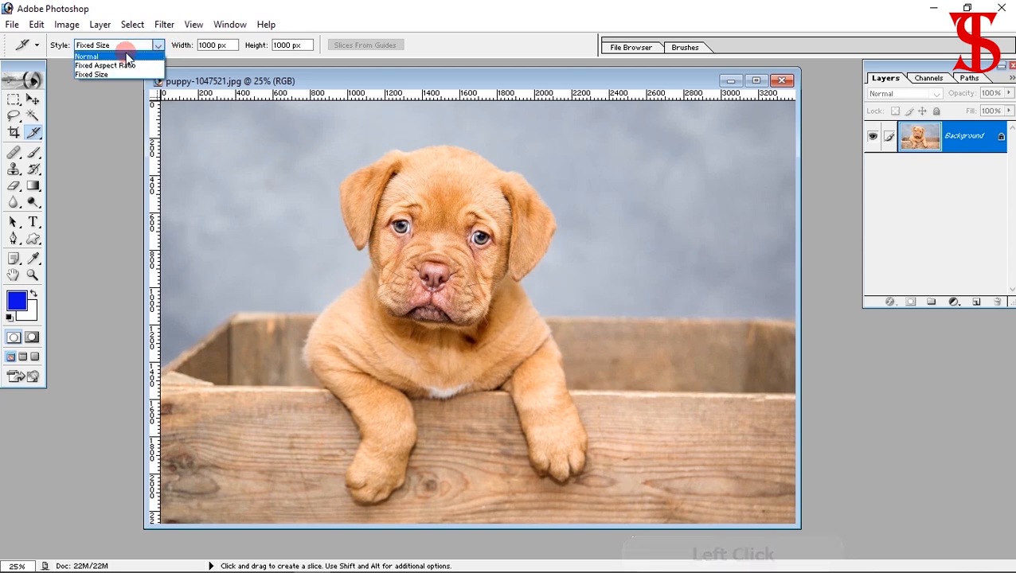
click(125, 56)
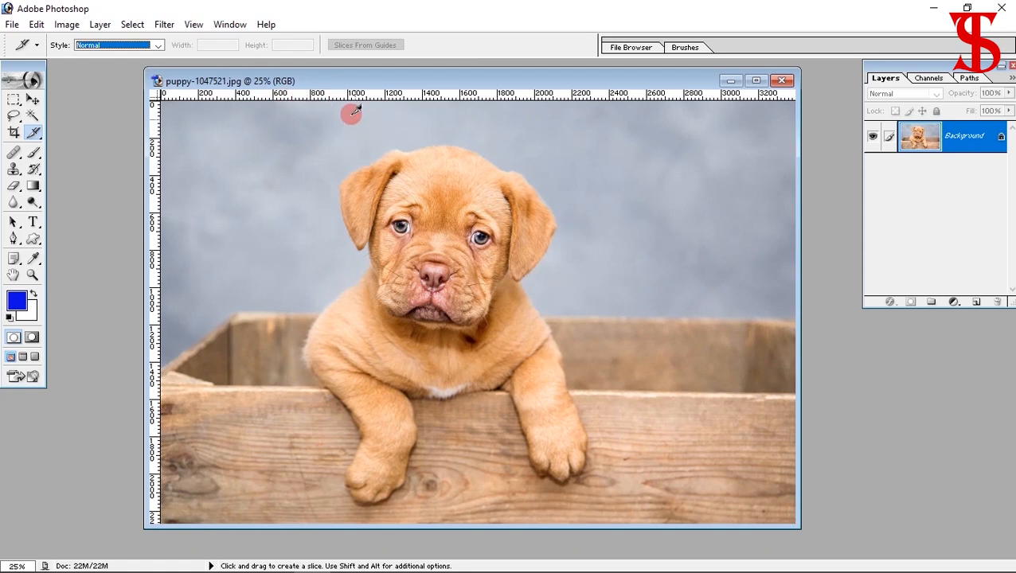
- Hide the rulers and show them again, keeping Pixels as the ruler unit
click(194, 24)
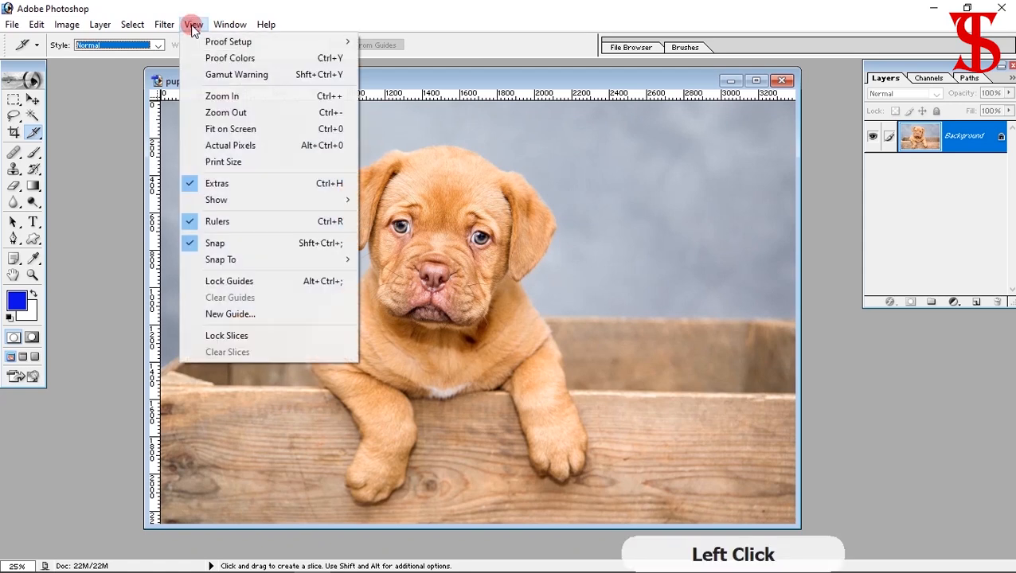
click(213, 223)
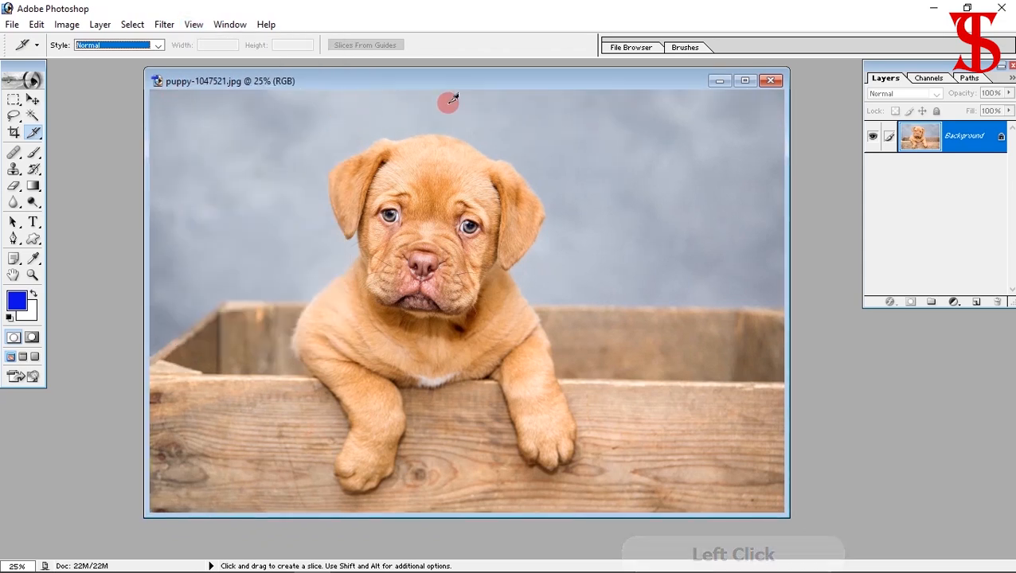
click(193, 24)
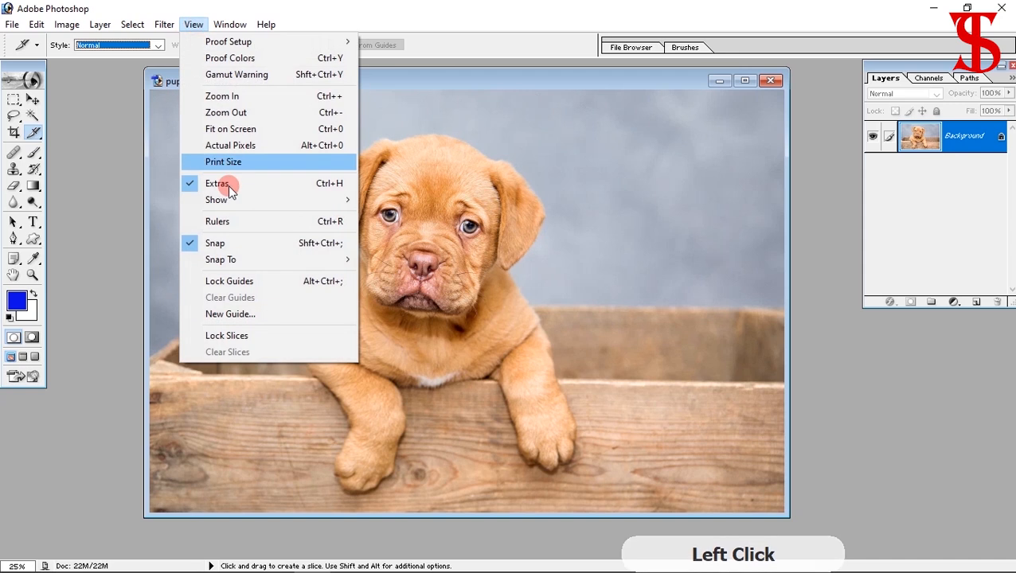
click(223, 221)
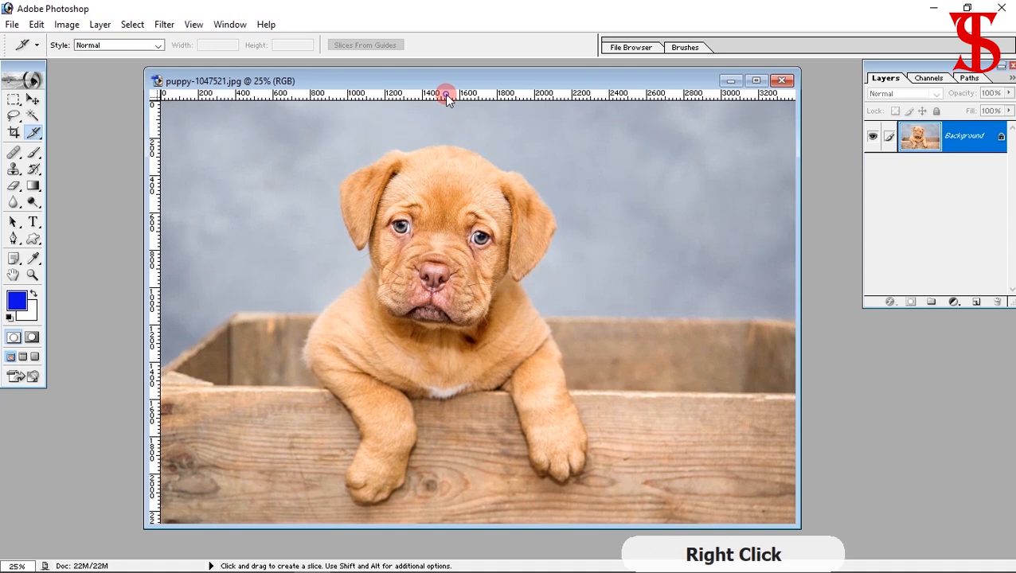
right_click(447, 95)
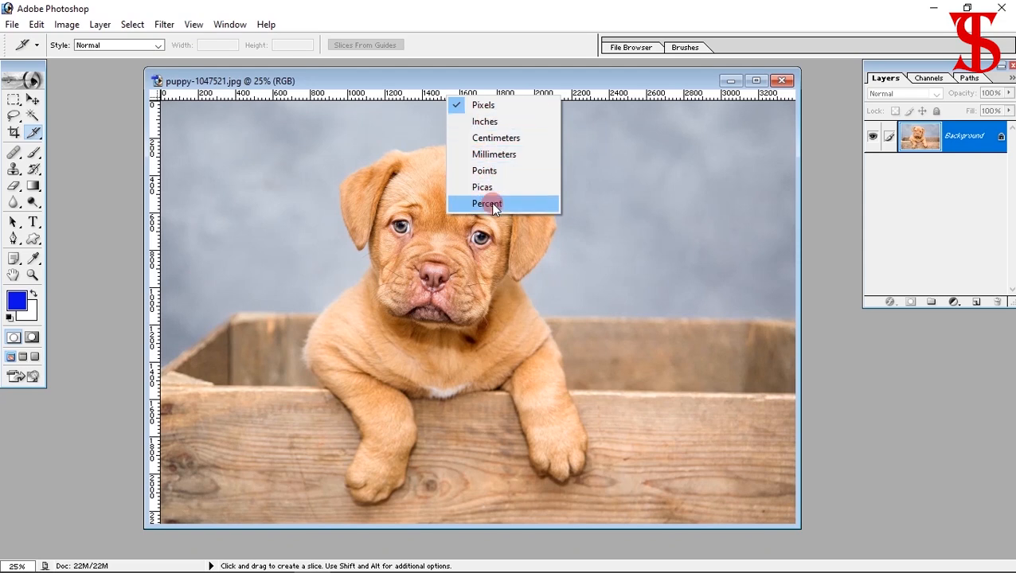
click(482, 107)
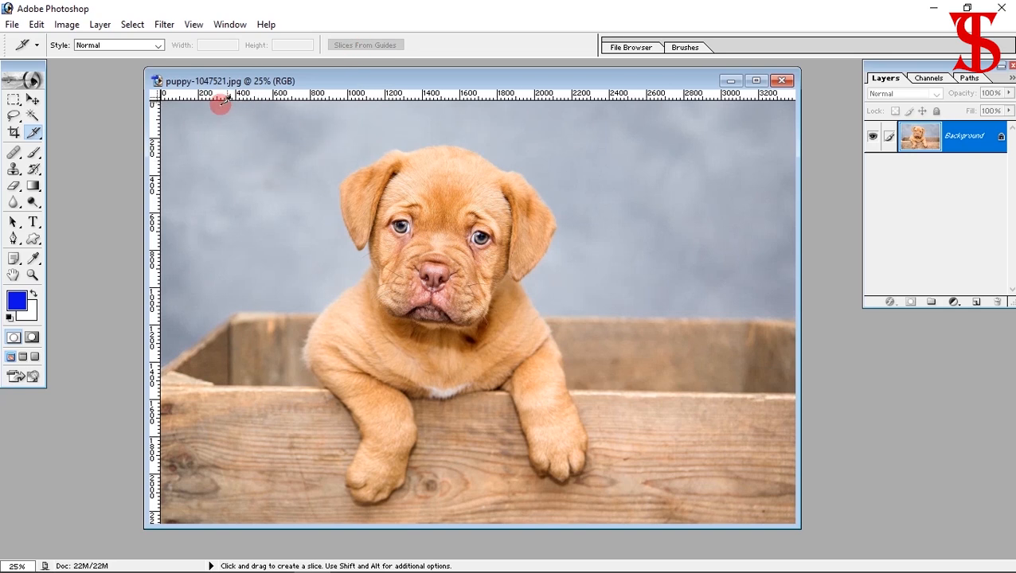
- Place a horizontal guide at about 890 px and a vertical guide at about 1650 px, and create slices from the guides
click(414, 93)
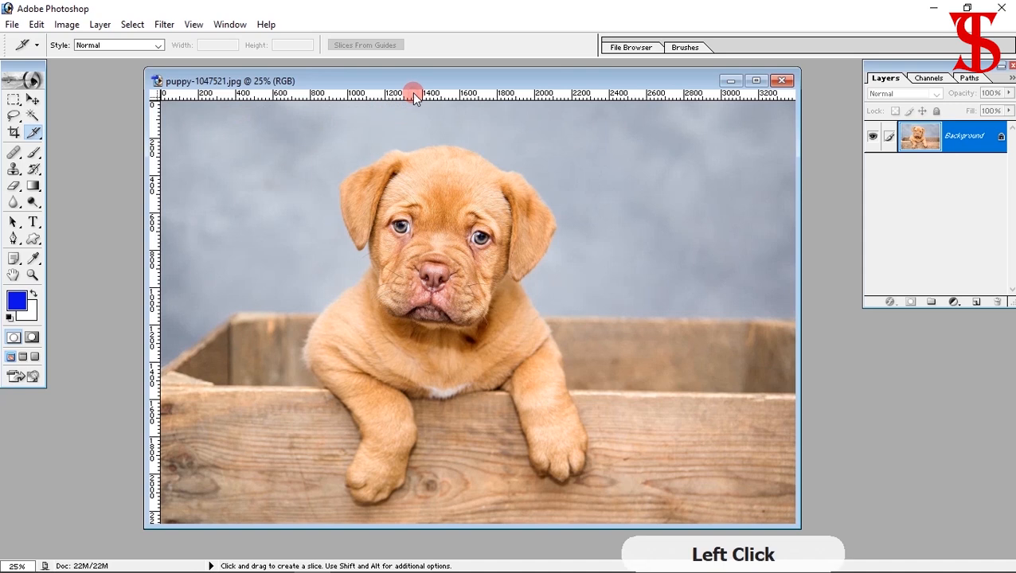
drag(411, 92, 425, 266)
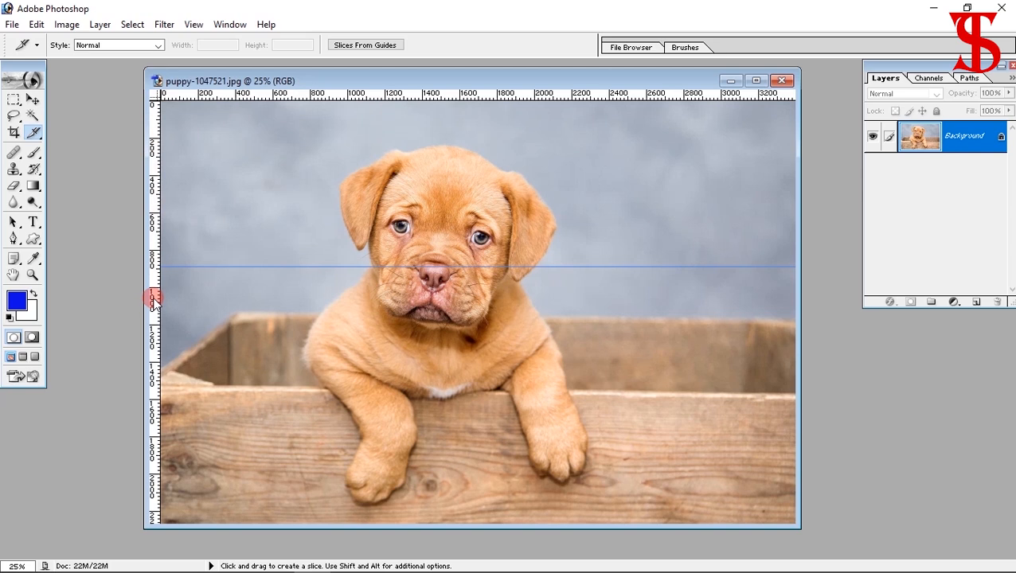
drag(153, 298, 469, 295)
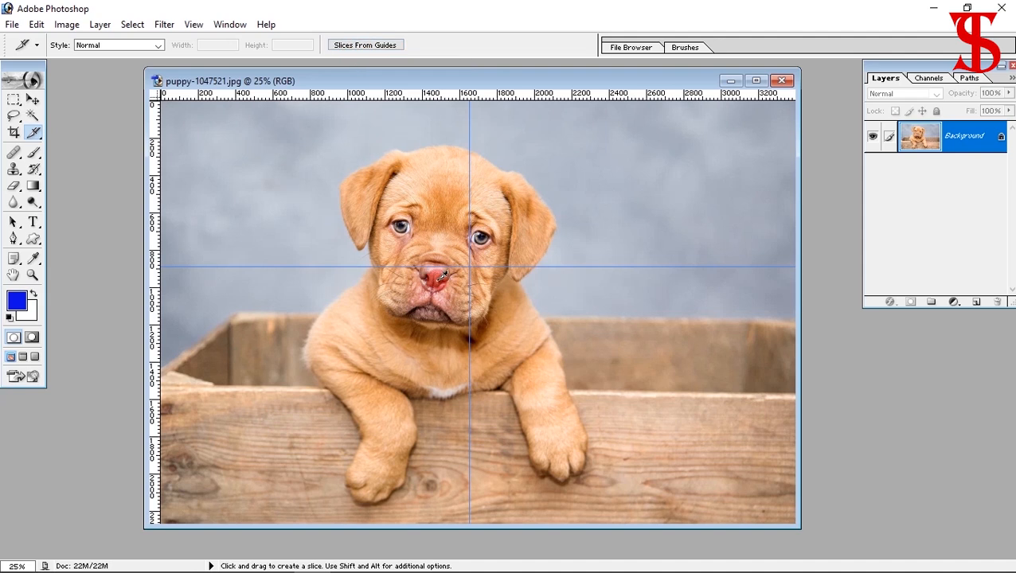
click(364, 46)
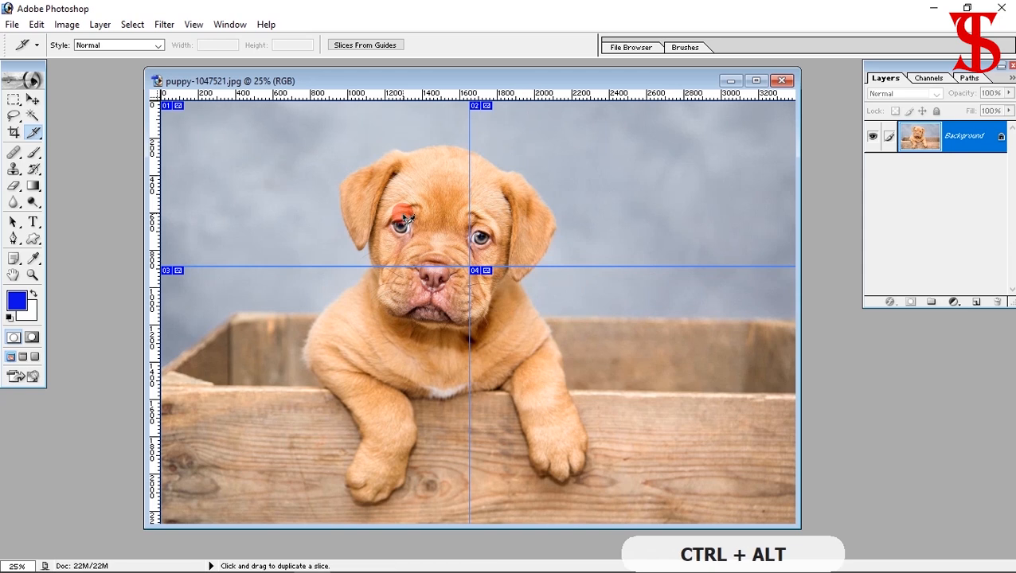
- Undo the slices made from the guides and remove both guides
key(ctrl+alt+z)
key(ctrl+alt+z)
key(ctrl+alt+z)
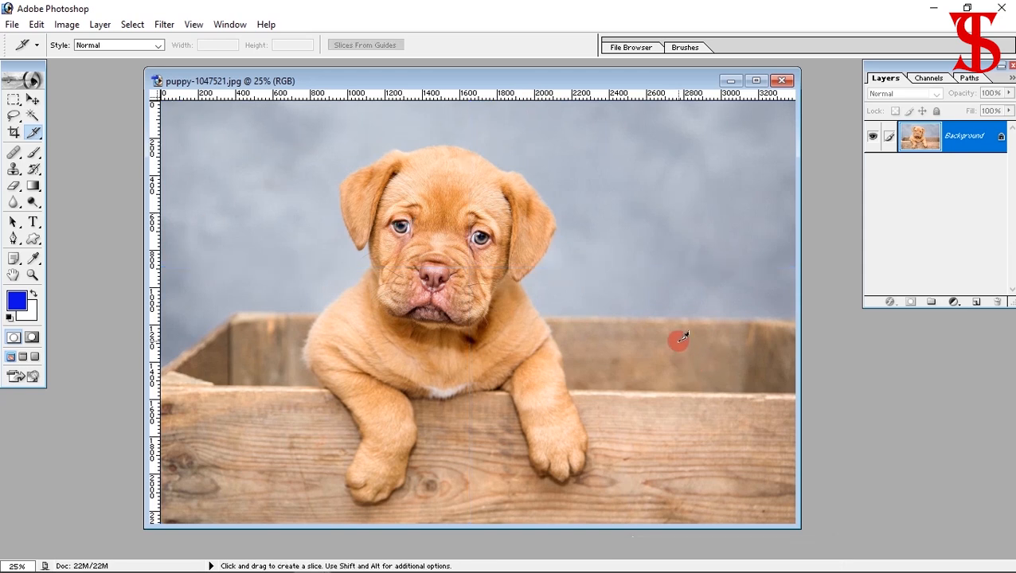
- Add an empty layer above the Background and delete it
click(976, 305)
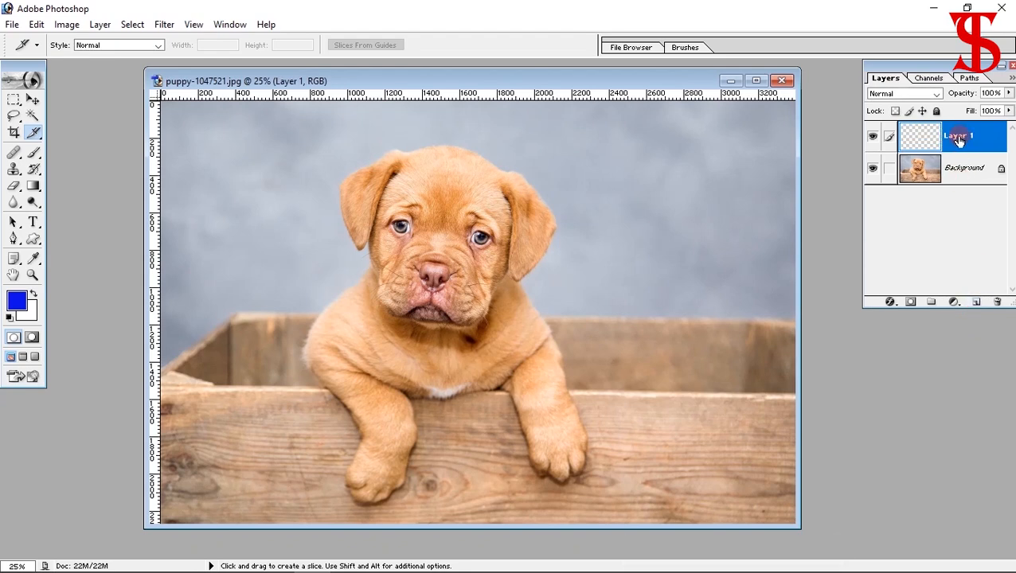
click(998, 303)
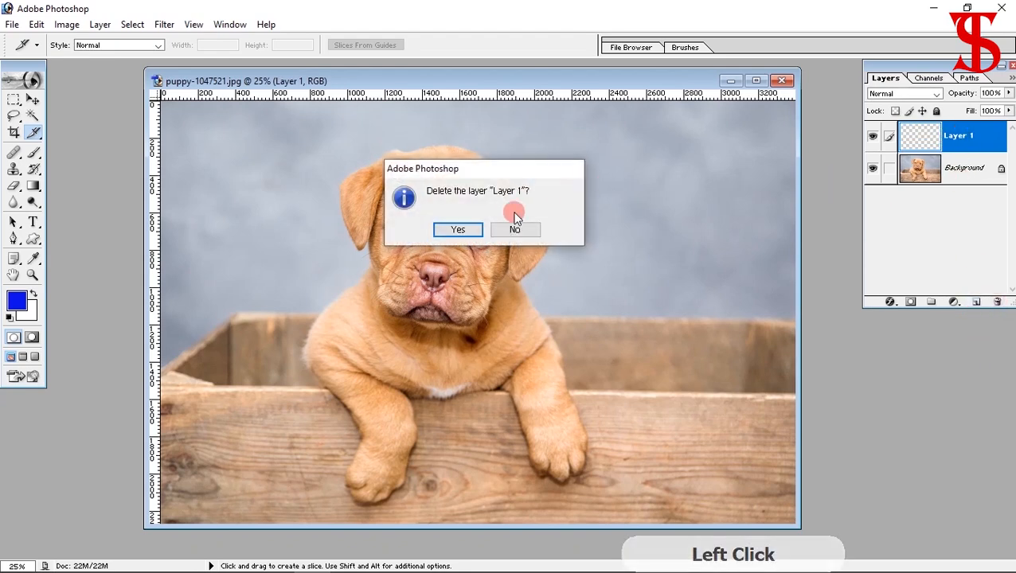
click(466, 230)
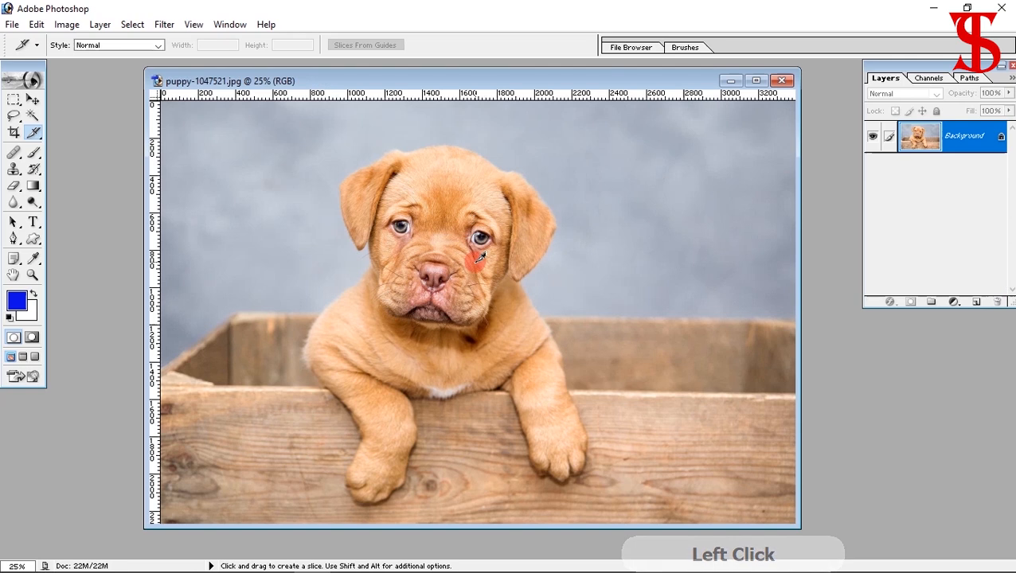
- Create a new layer named Layer 1 in Normal mode at 100% opacity and make it the active layer
key(ctrl)
key(ctrl+shift+n)
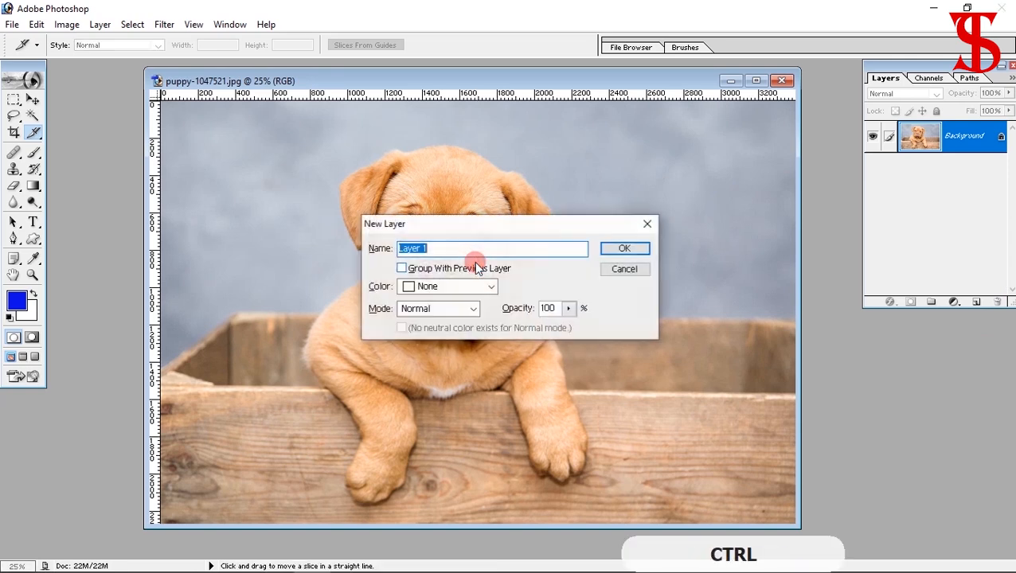
drag(494, 224, 645, 140)
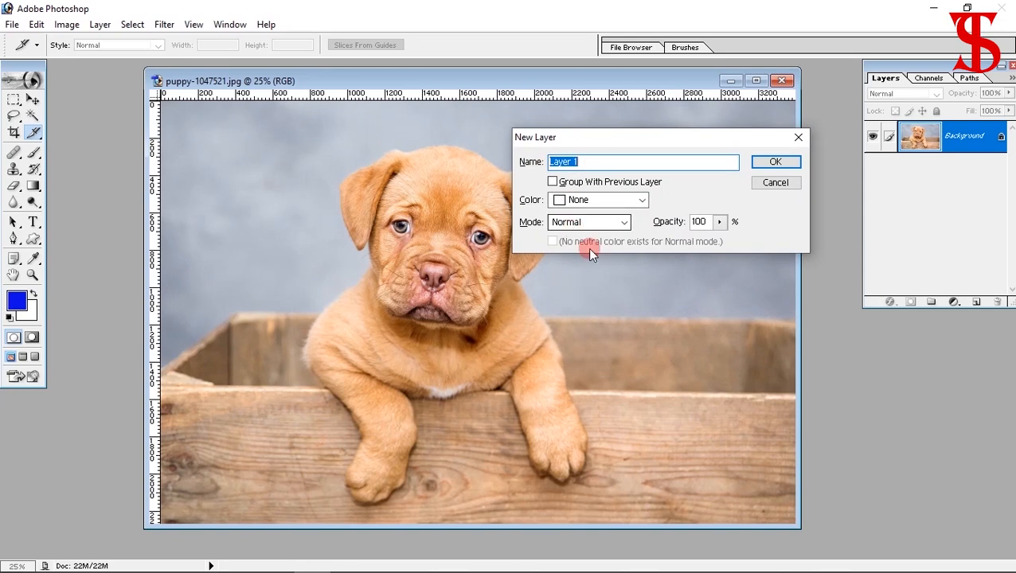
click(778, 163)
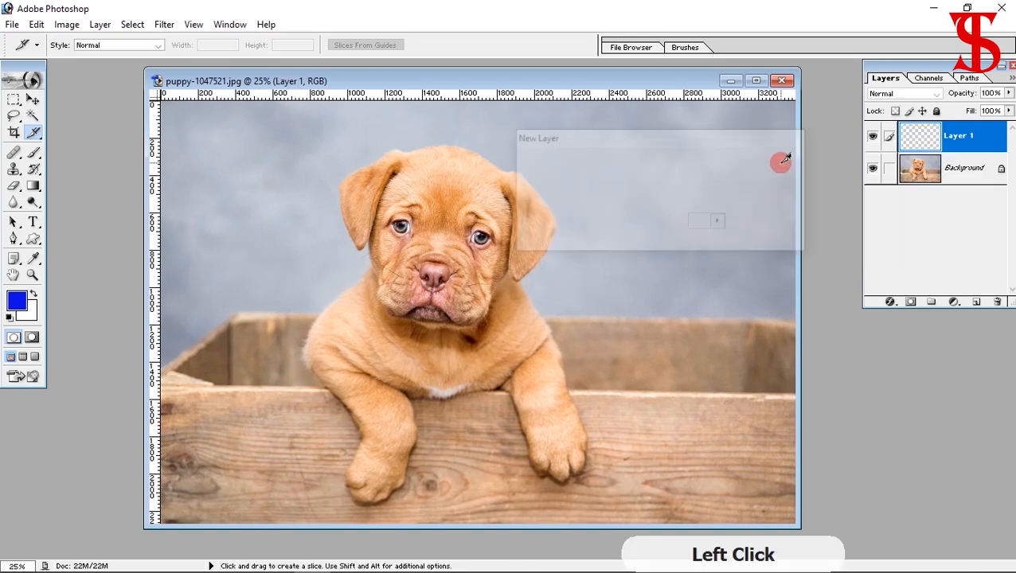
click(960, 180)
click(973, 141)
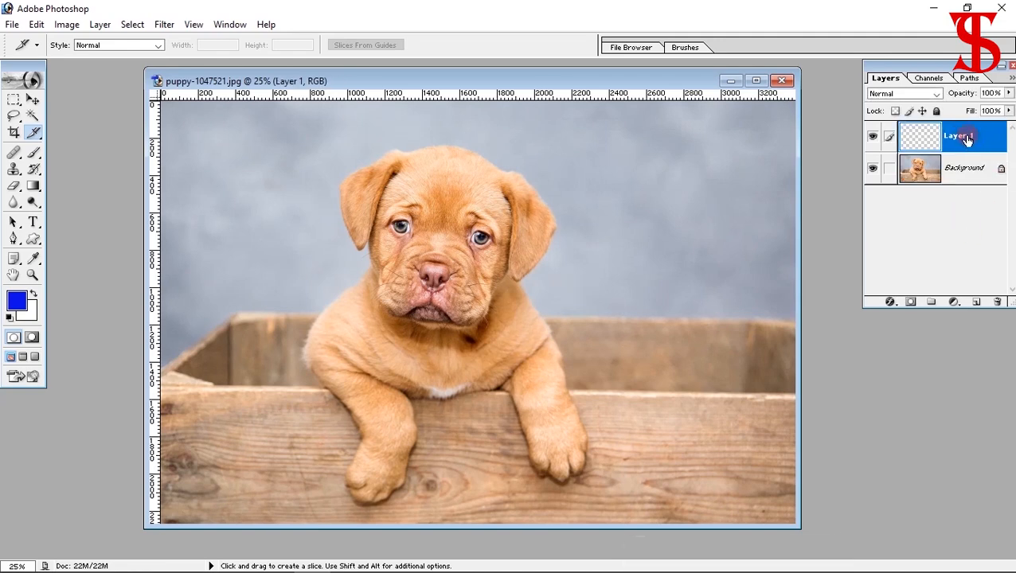
- Select a square area about 980 px wide over the backdrop right of the puppy with the Rectangular Marquee Tool
click(14, 100)
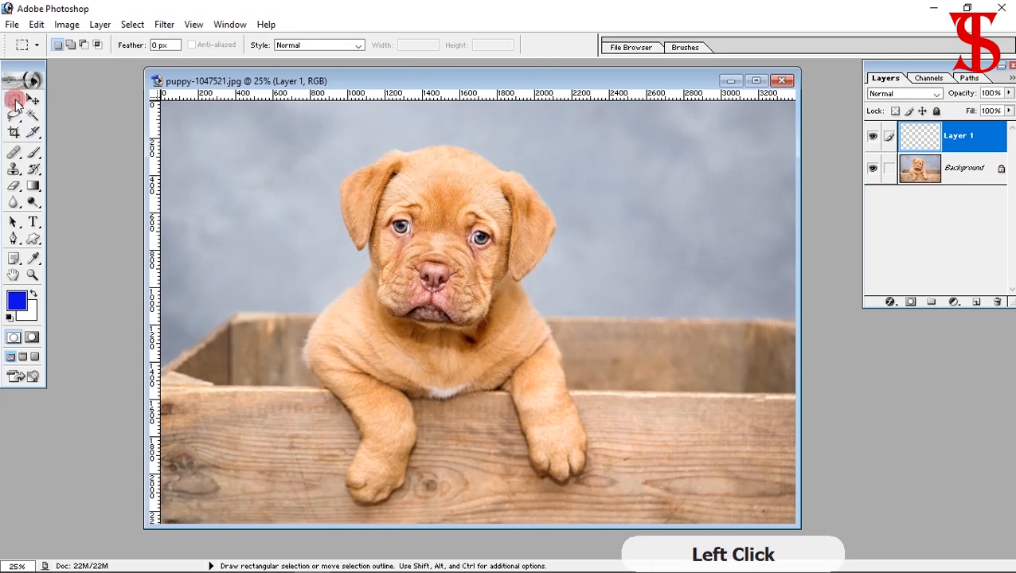
right_click(15, 98)
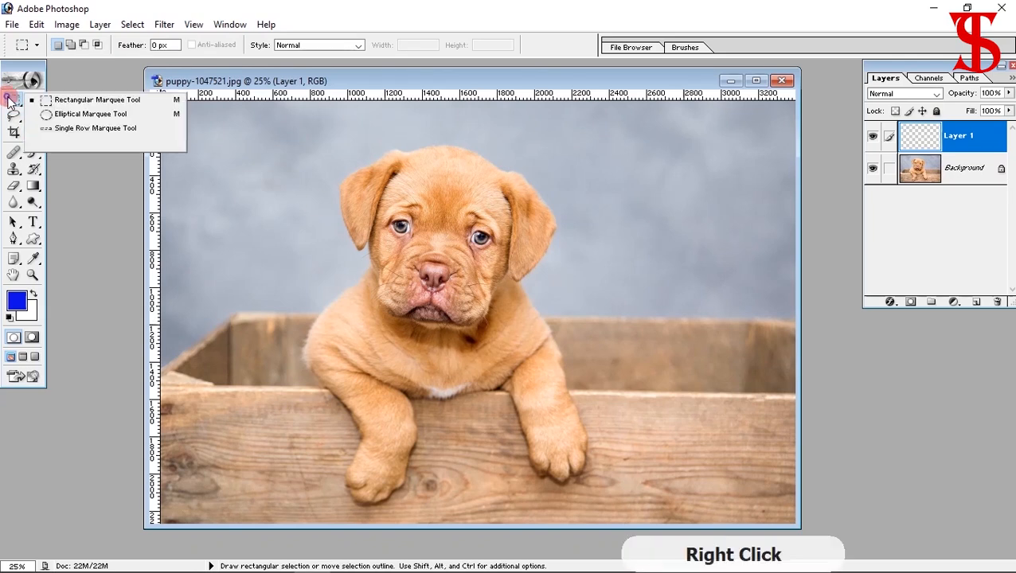
click(66, 103)
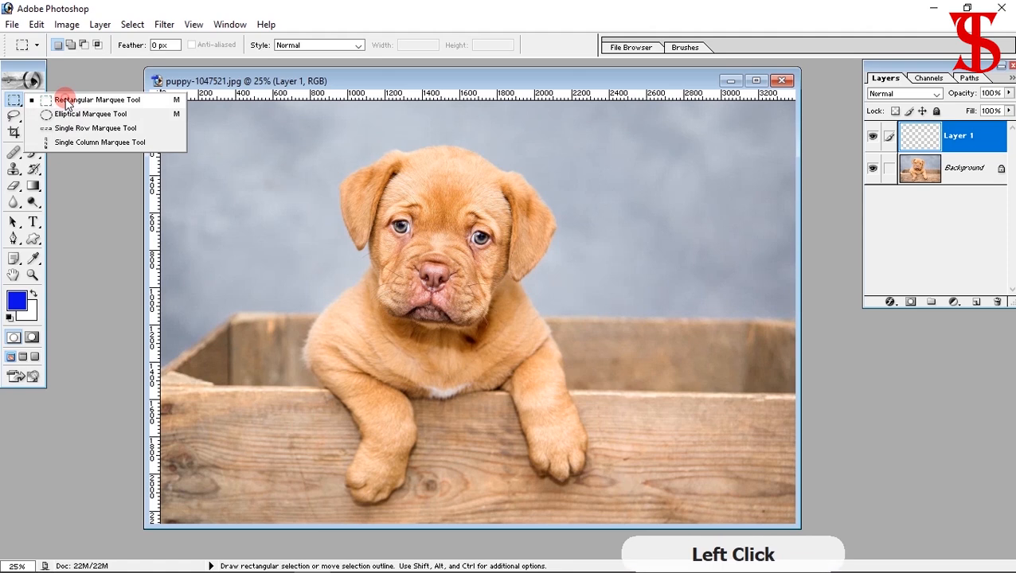
drag(574, 153, 758, 336)
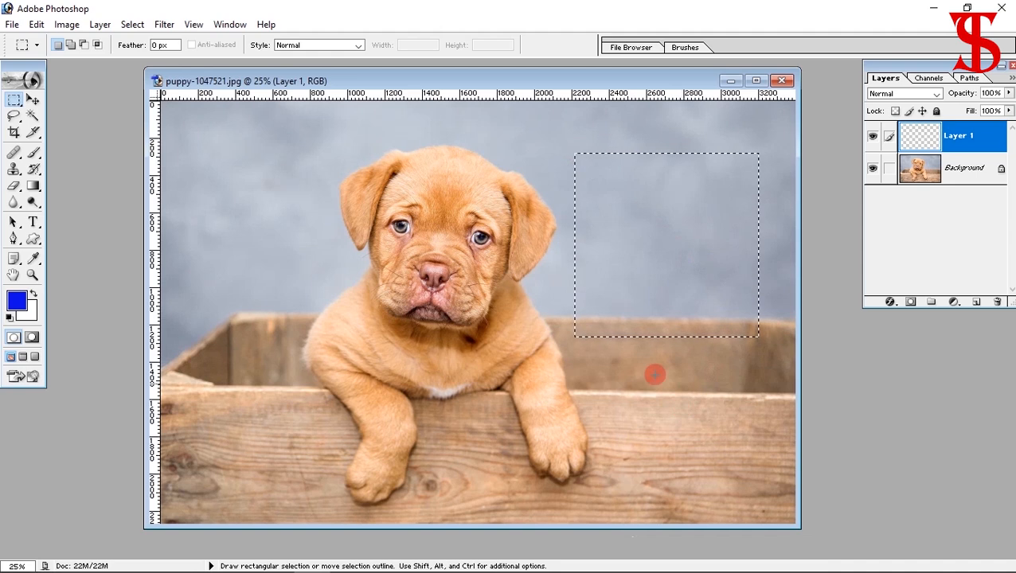
click(36, 24)
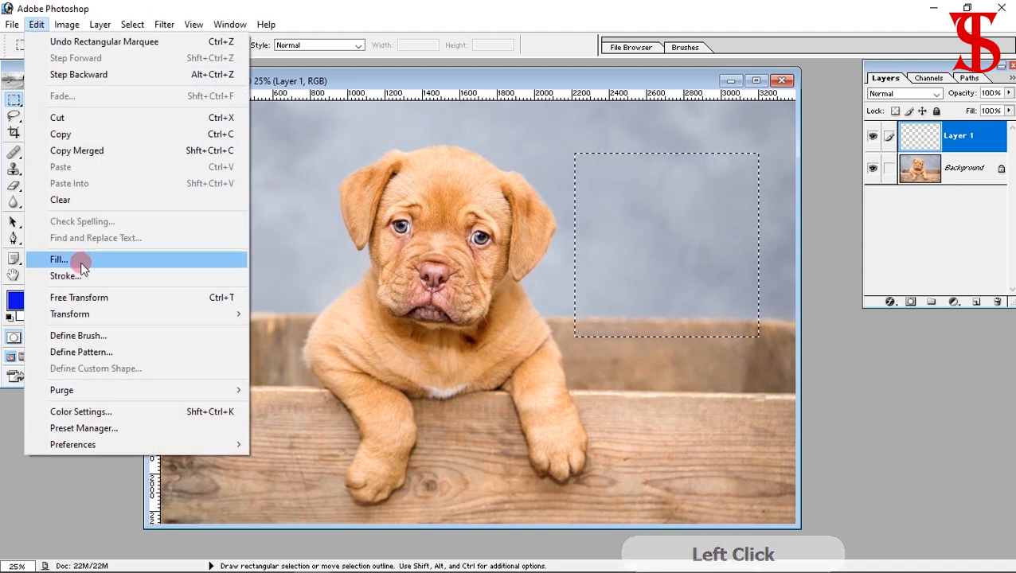
click(59, 259)
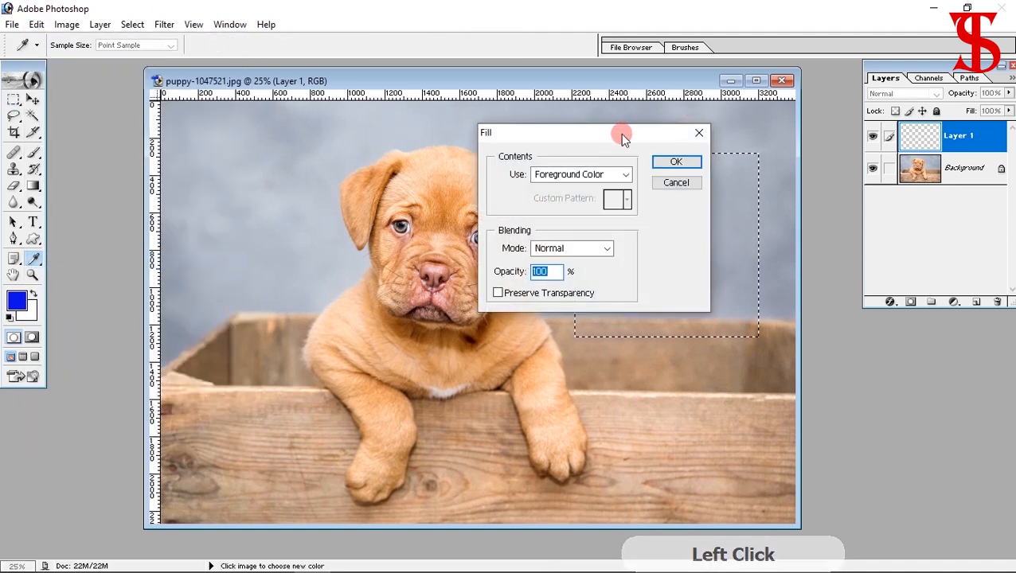
drag(623, 137, 423, 134)
click(487, 164)
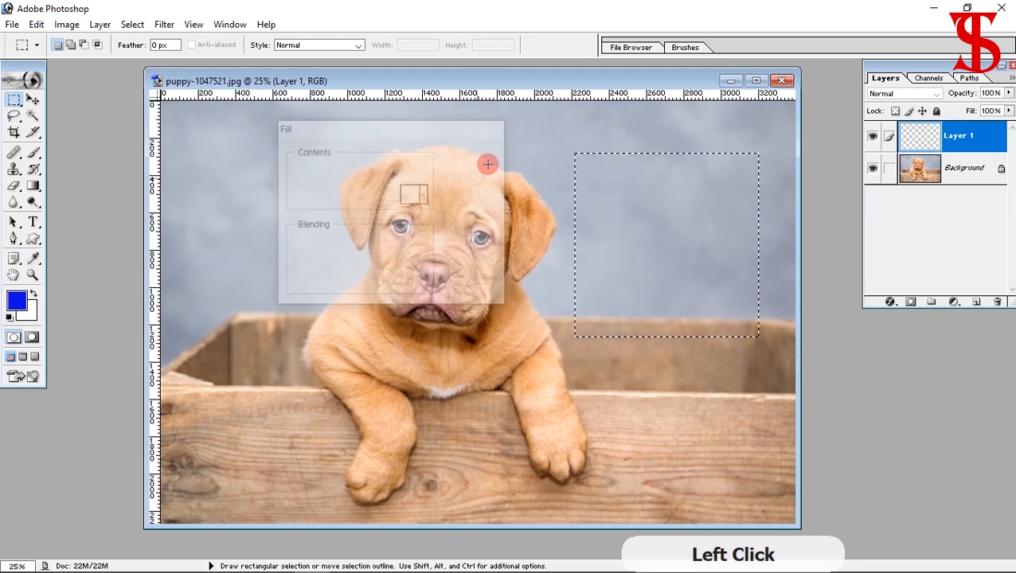
key(shift)
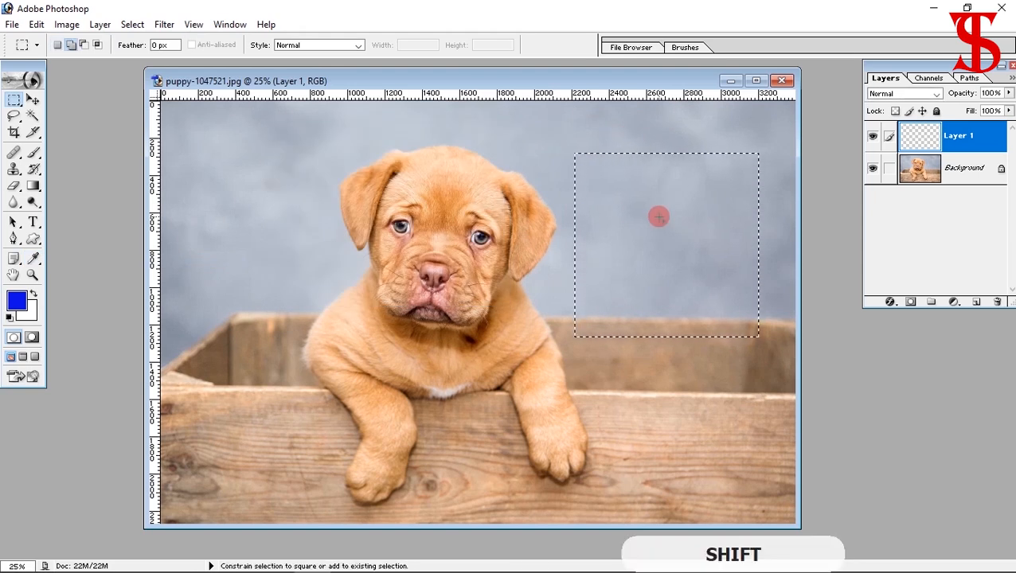
key(shift+BackSpace)
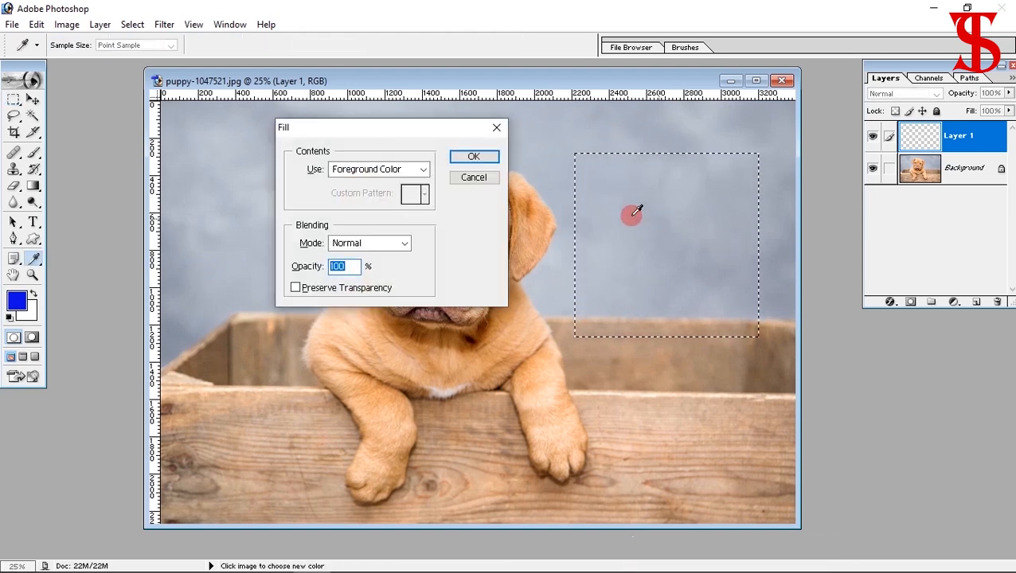
click(422, 170)
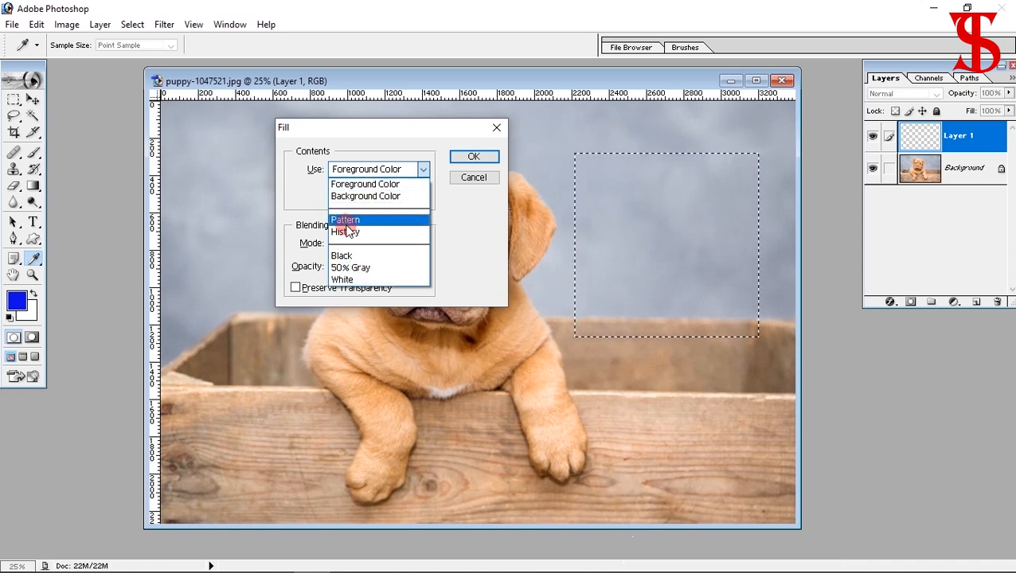
click(478, 179)
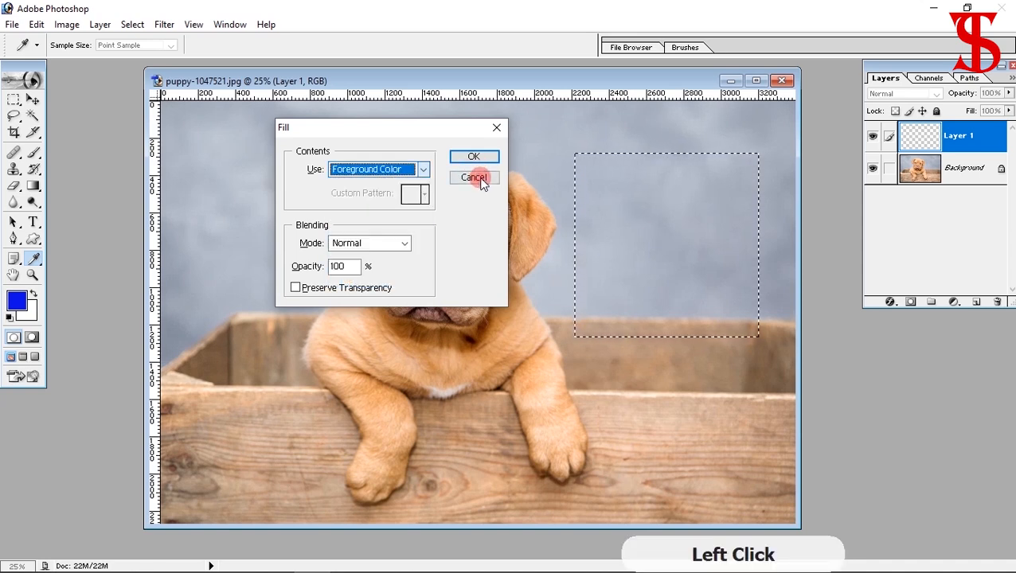
click(480, 180)
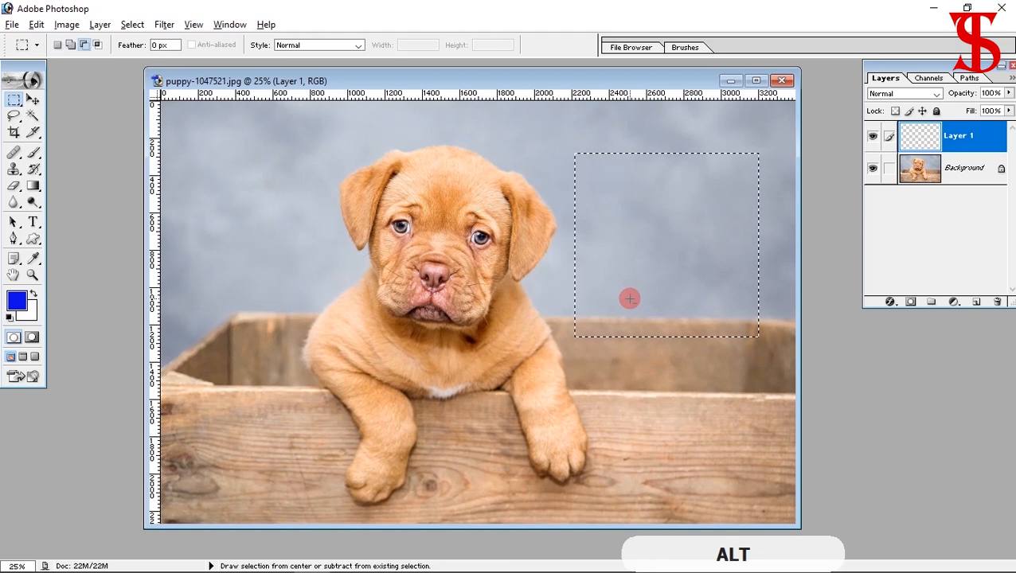
- Fill the square selection on Layer 1 with the blue foreground color and refill it with the white background color
key(alt+BackSpace)
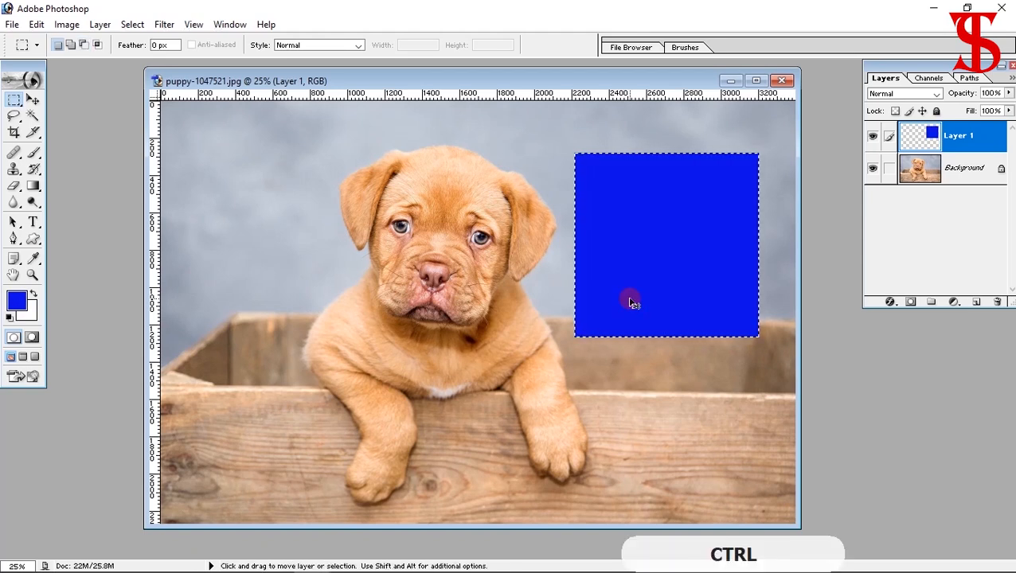
key(ctrl+BackSpace)
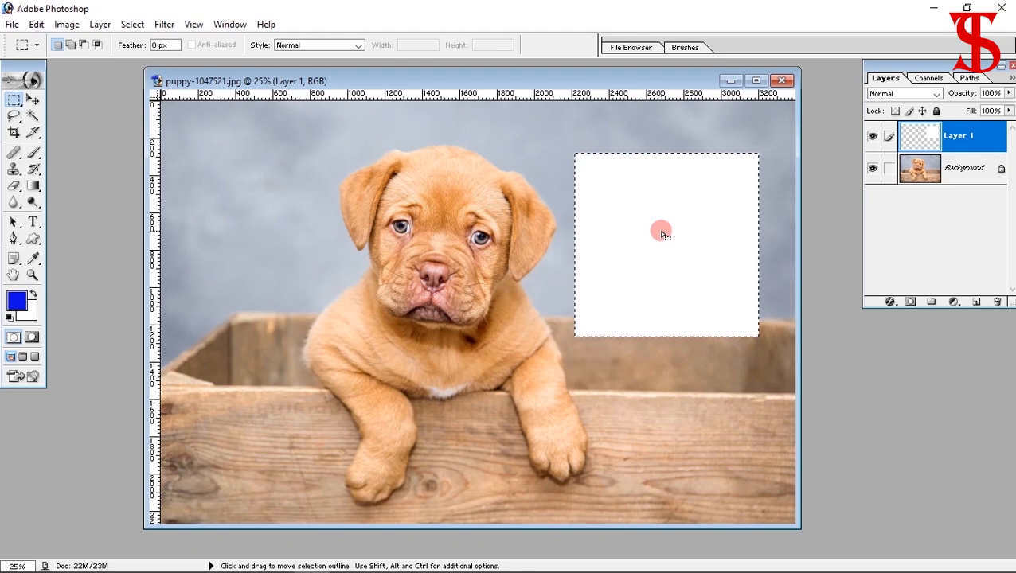
- Create a layer-based slice from Layer 1 and shift the white square slightly up and to the right with the Move Tool
click(100, 24)
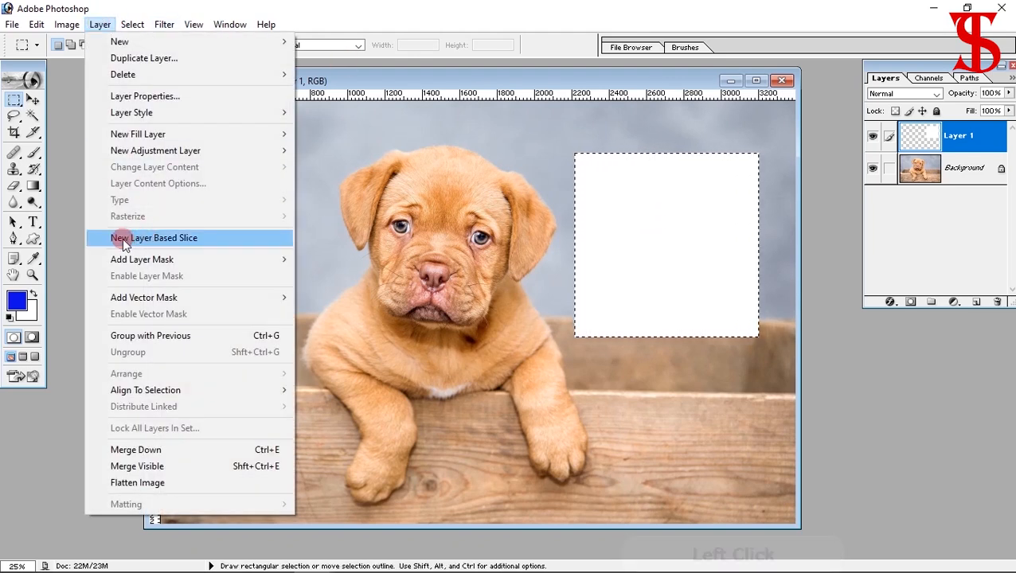
click(174, 239)
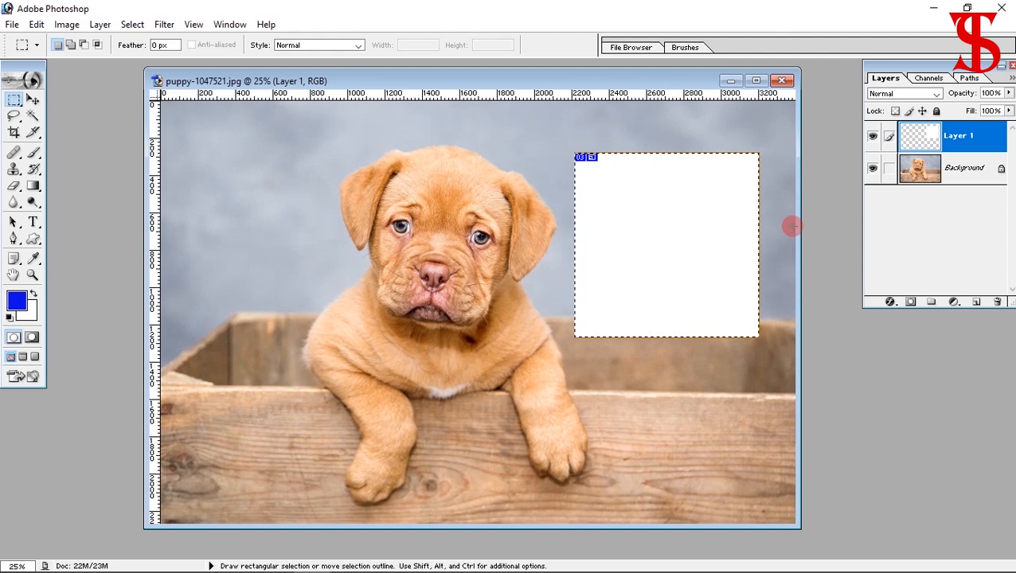
click(33, 99)
drag(598, 272, 678, 245)
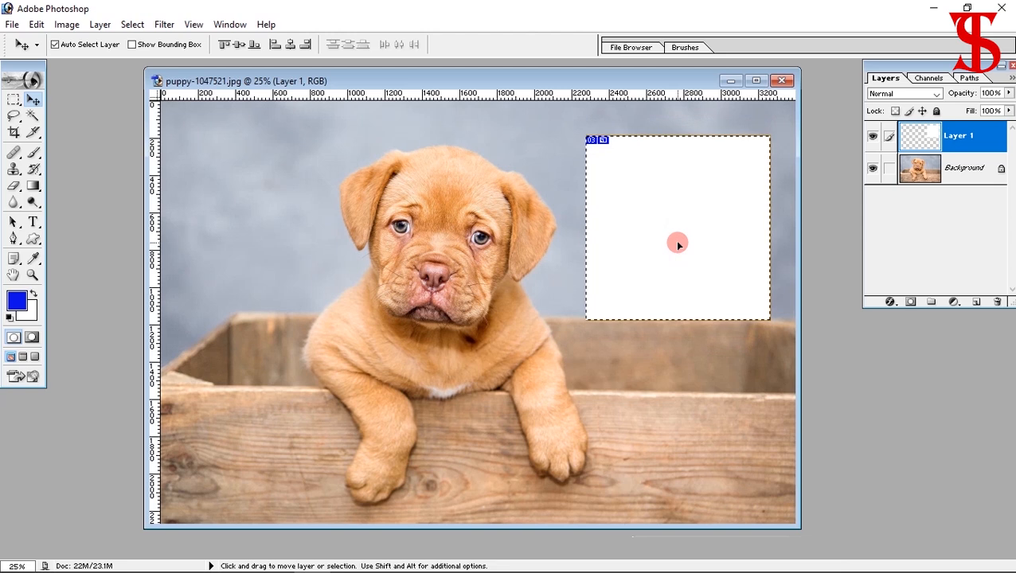
- Undo the square's move, the layer-based slice, the fills, the selection and the creation of Layer 1
key(ctrl+alt+z)
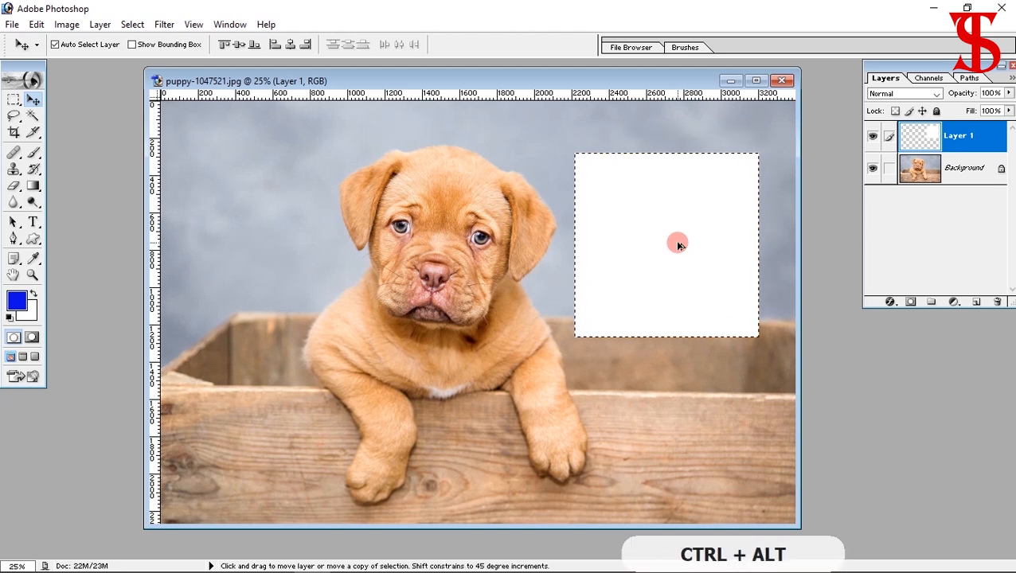
key(ctrl+alt+z)
key(ctrl+alt+z)
key(ctrl+alt+z)
key(ctrl+alt+z)
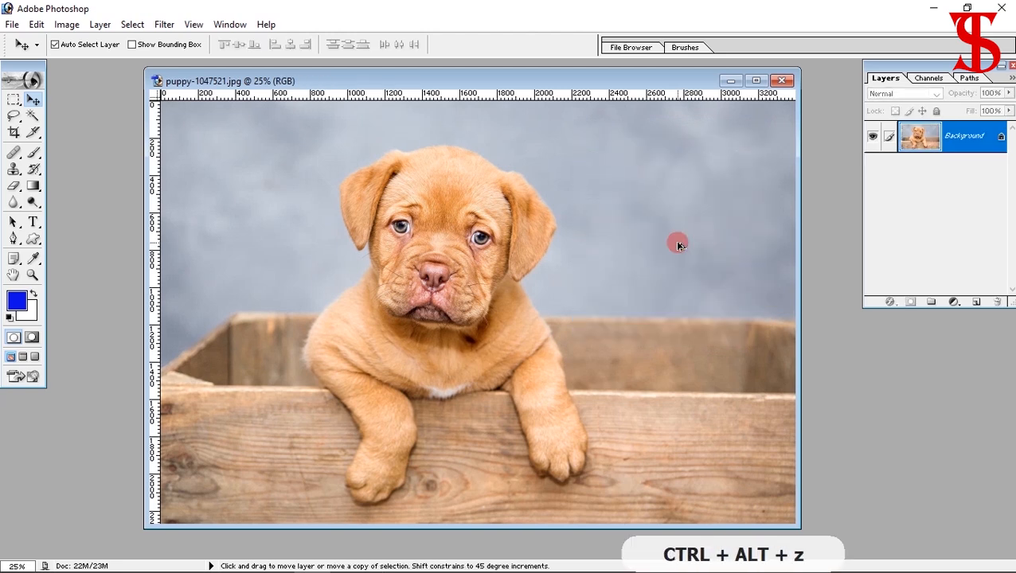
- Switch from the Slice Tool to the Slice Select Tool
click(34, 132)
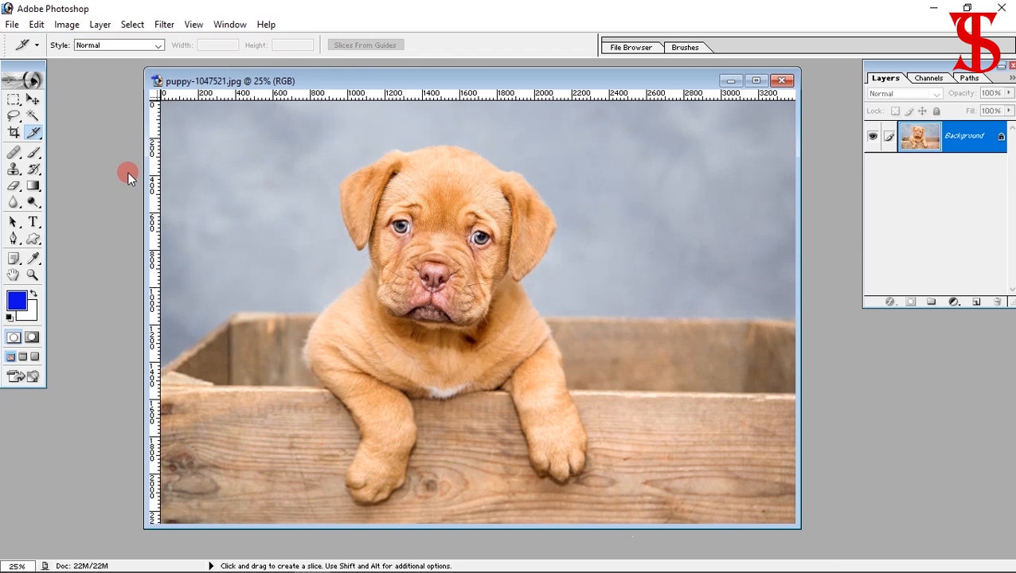
right_click(34, 132)
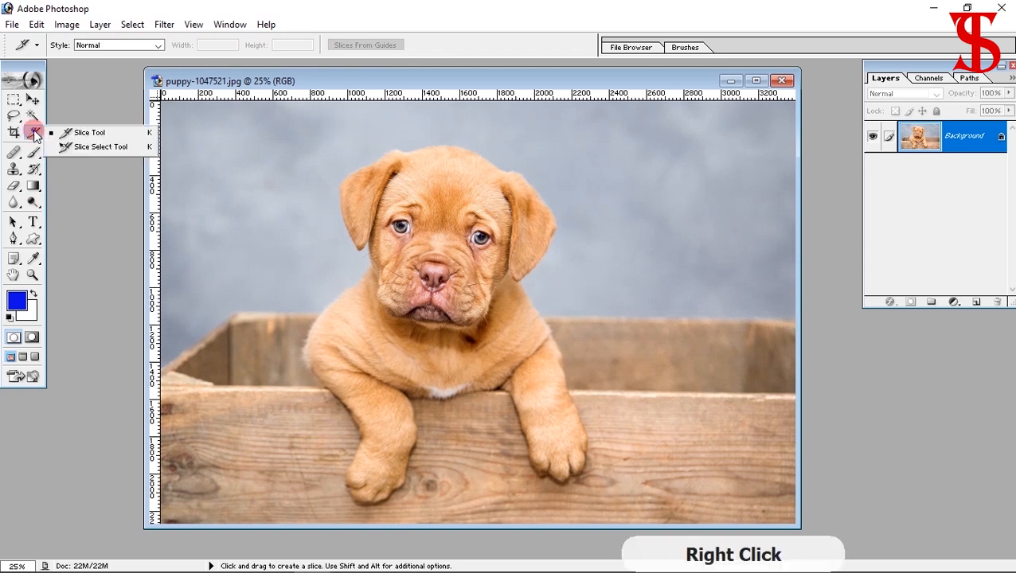
click(92, 146)
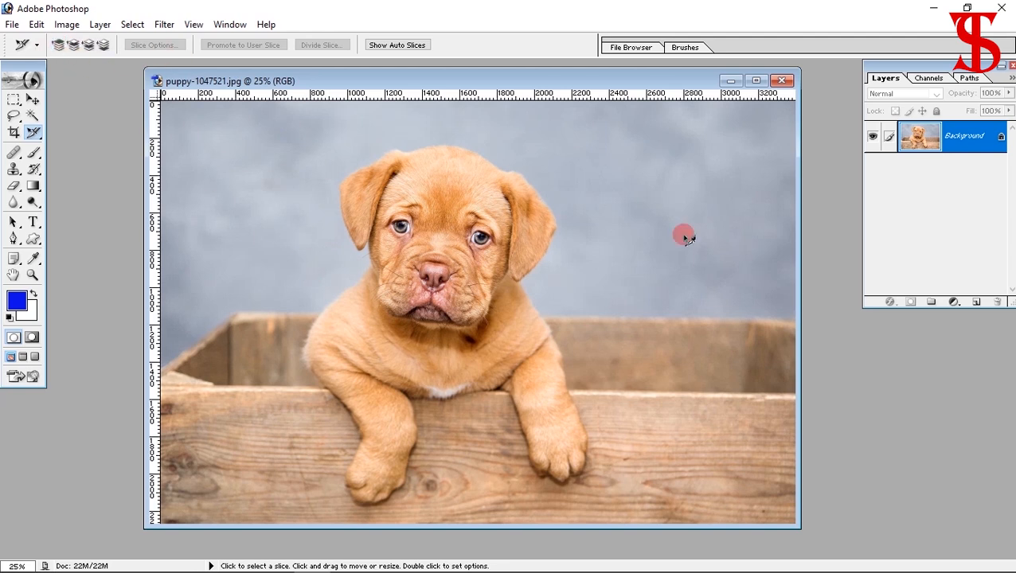
- Minimize the puppy image and create a new white RGB document 12 inches wide and 10 inches high at 300 pixels/inch
click(731, 81)
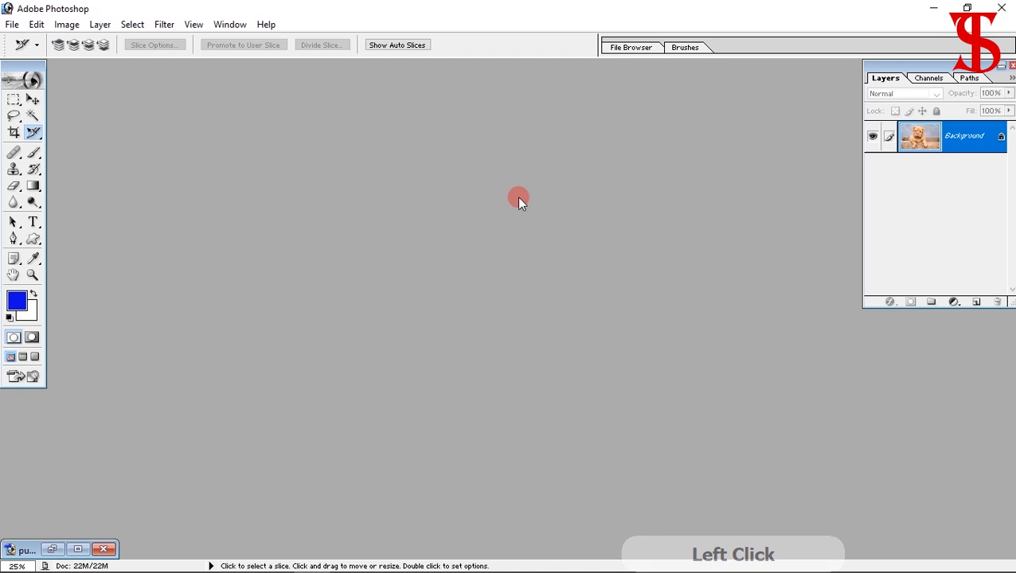
key(ctrl)
key(ctrl+n)
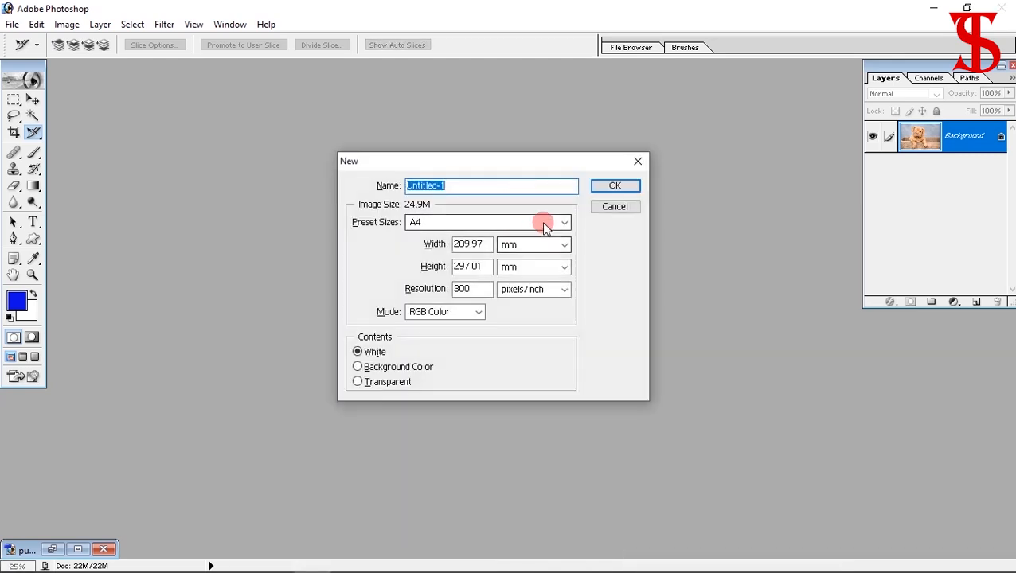
click(544, 221)
click(430, 104)
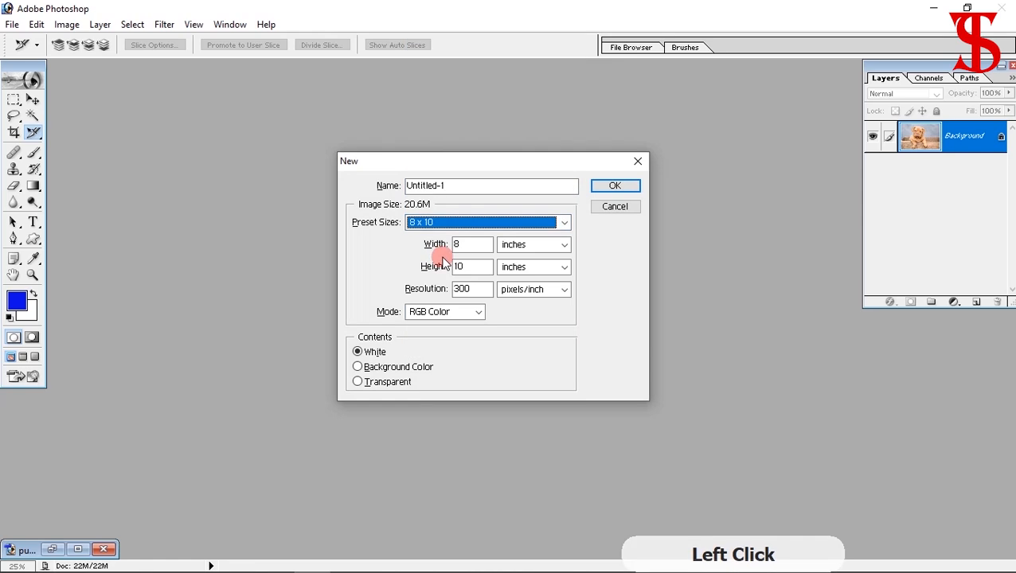
click(458, 243)
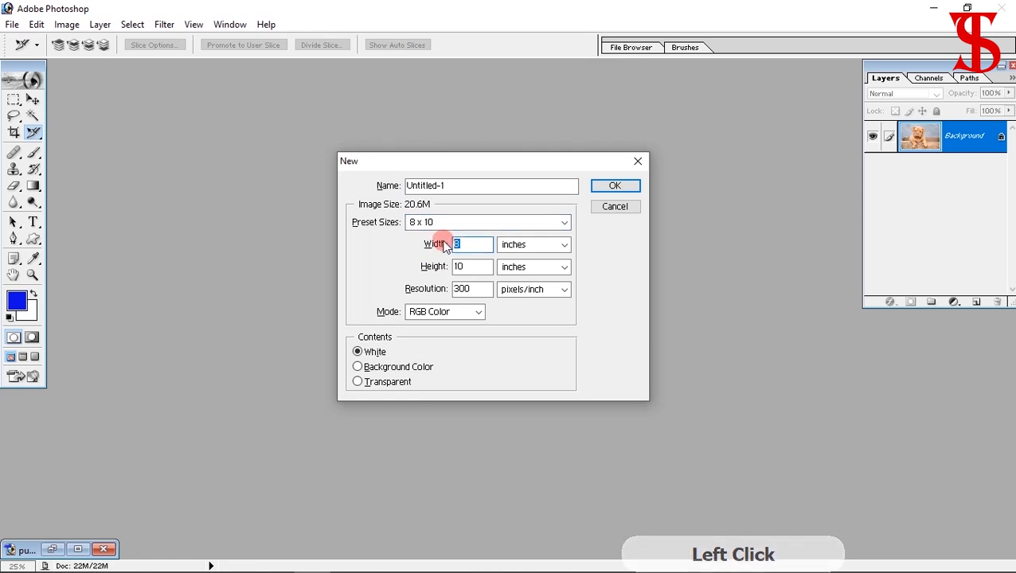
text(12)
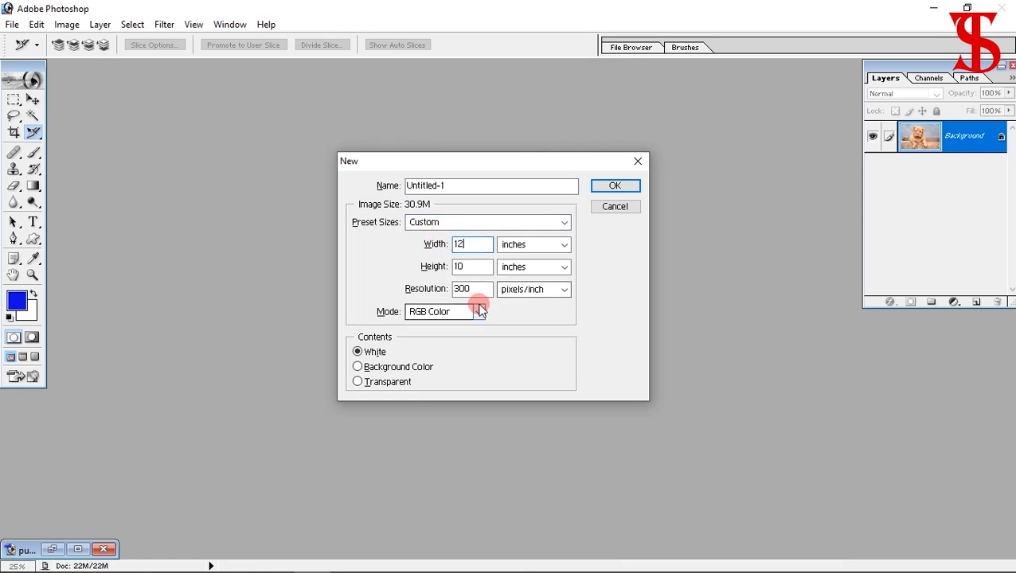
click(612, 186)
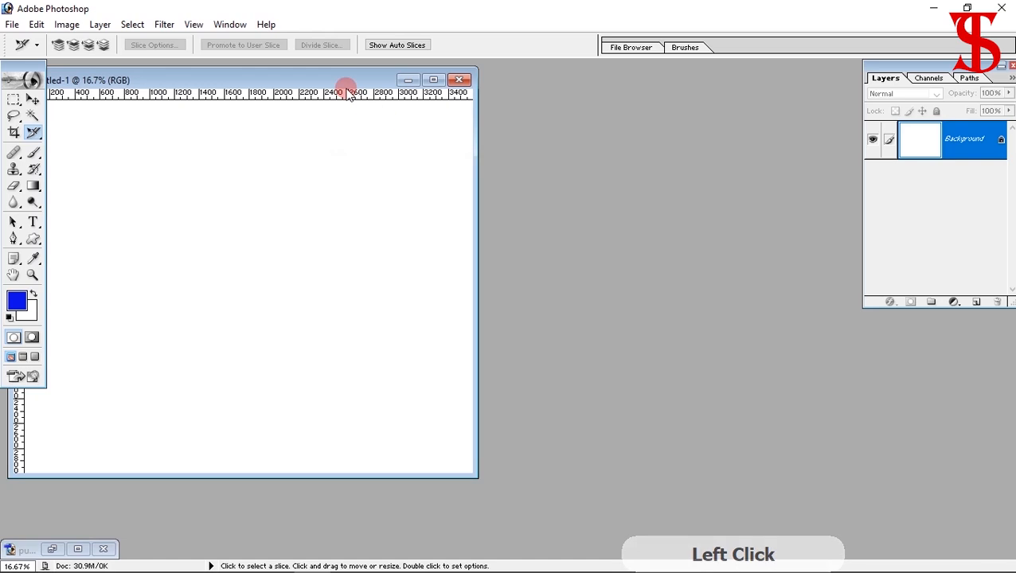
- Reposition and enlarge the blank document's window and zoom its canvas to about 26.8%
drag(367, 86, 617, 88)
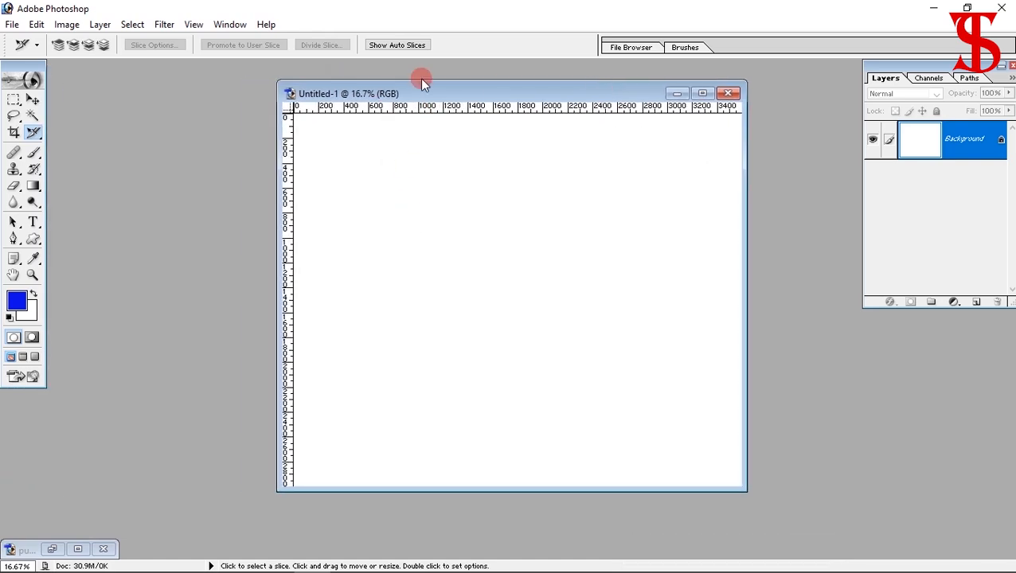
drag(473, 95, 397, 88)
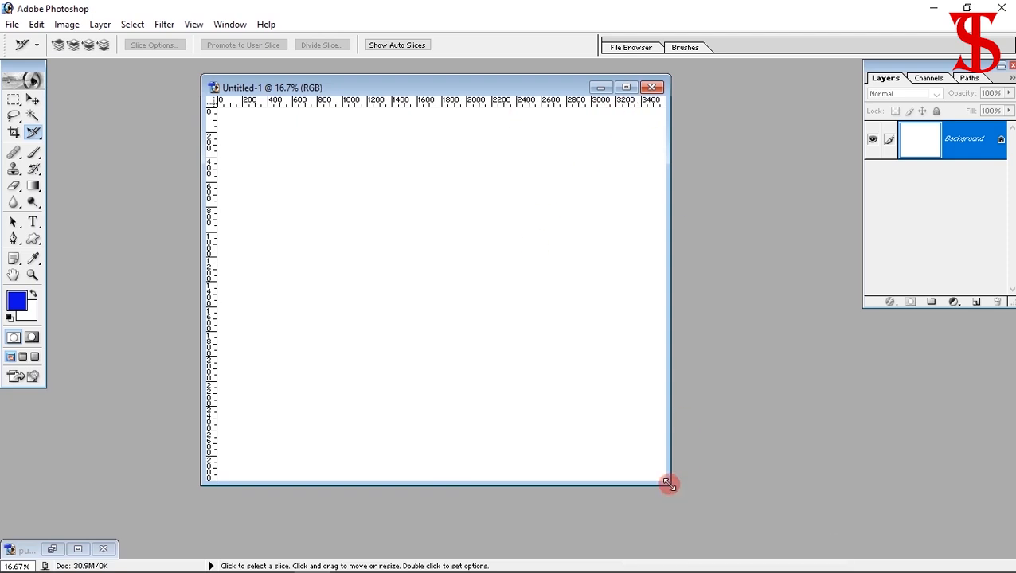
drag(667, 483, 832, 514)
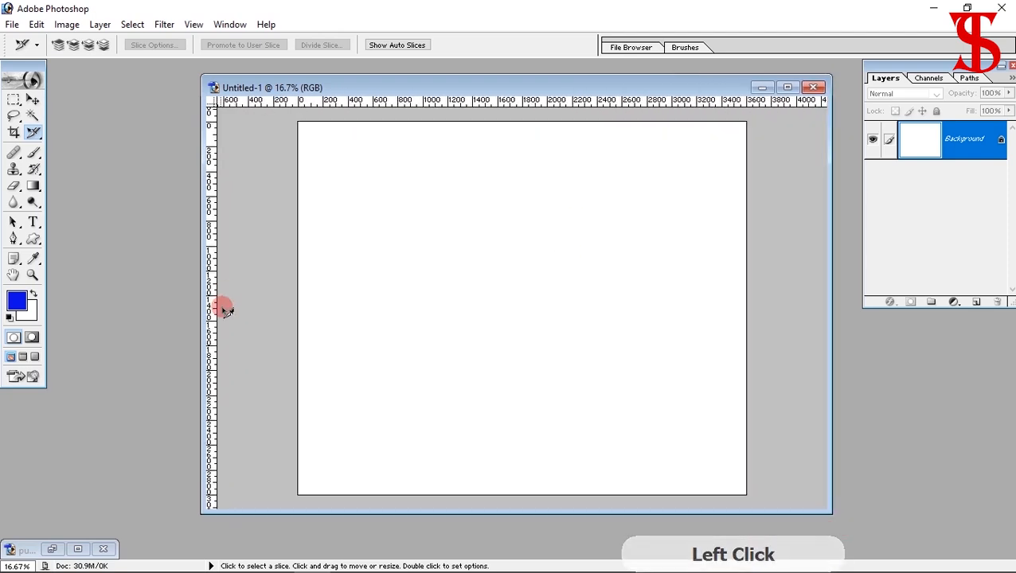
drag(199, 312, 65, 302)
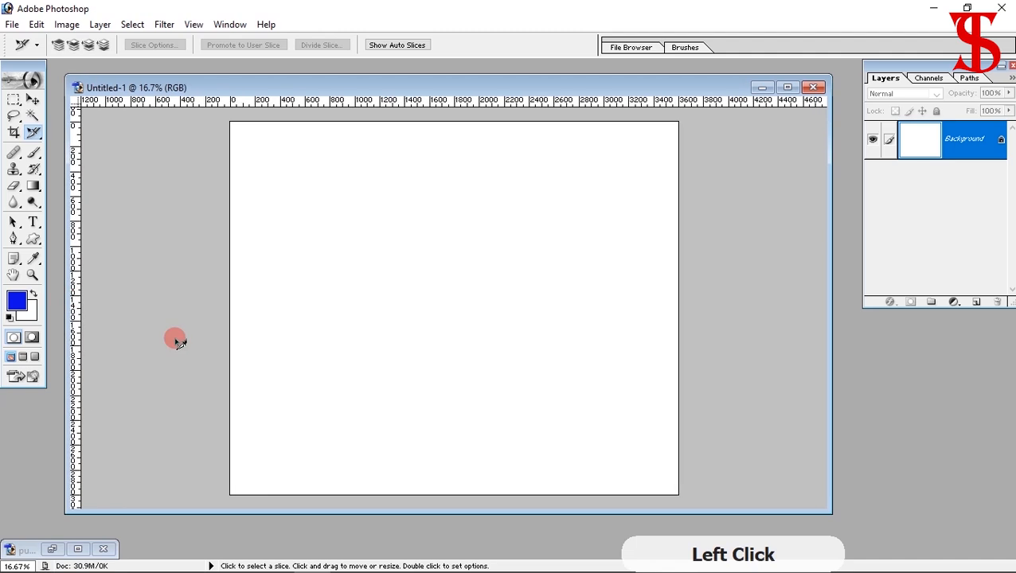
alt+scroll(368, 348, down, 1)
alt+scroll(369, 348, up, 2)
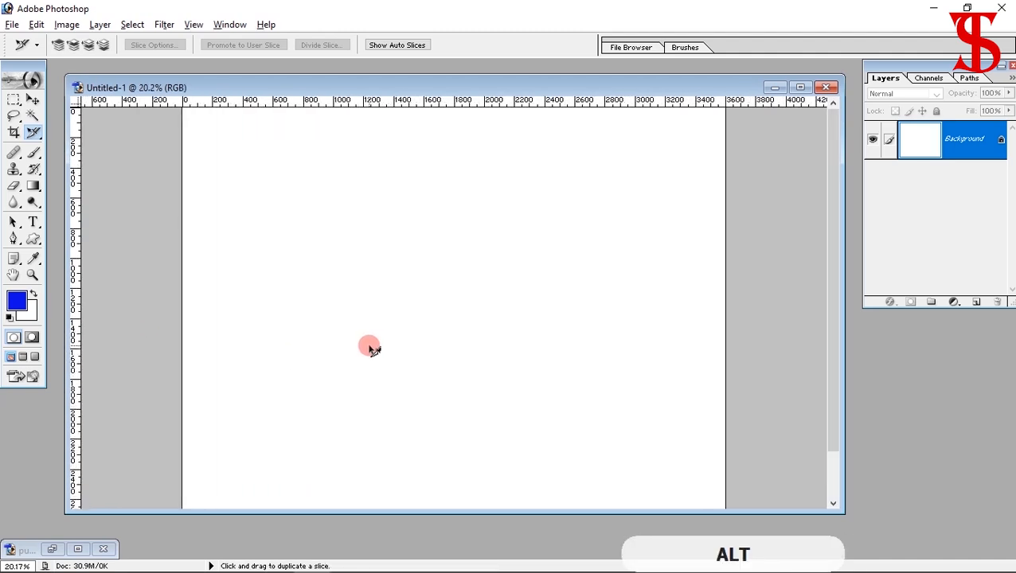
alt+scroll(369, 348, up, 2)
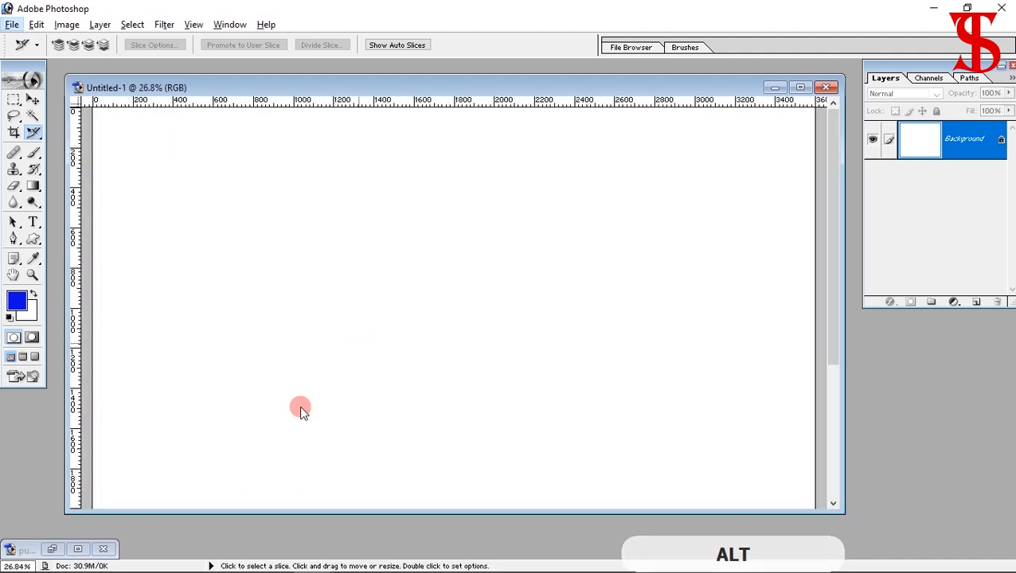
- Draw three overlapping slices with the Slice Tool: about 710 × 1250 px, about 1230 × 950 px and about 3360 × 1000 px
right_click(33, 132)
click(80, 135)
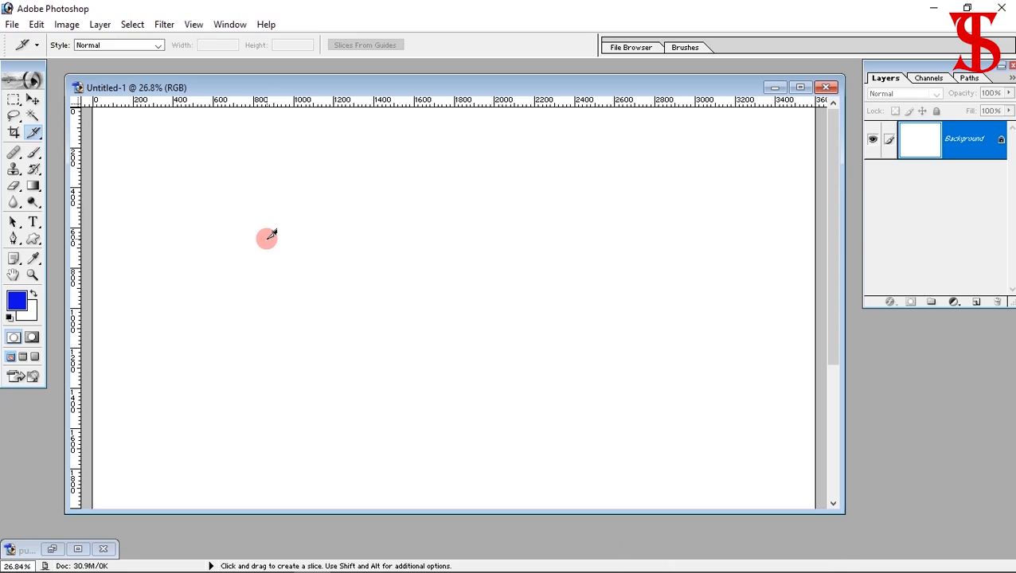
drag(160, 159, 307, 408)
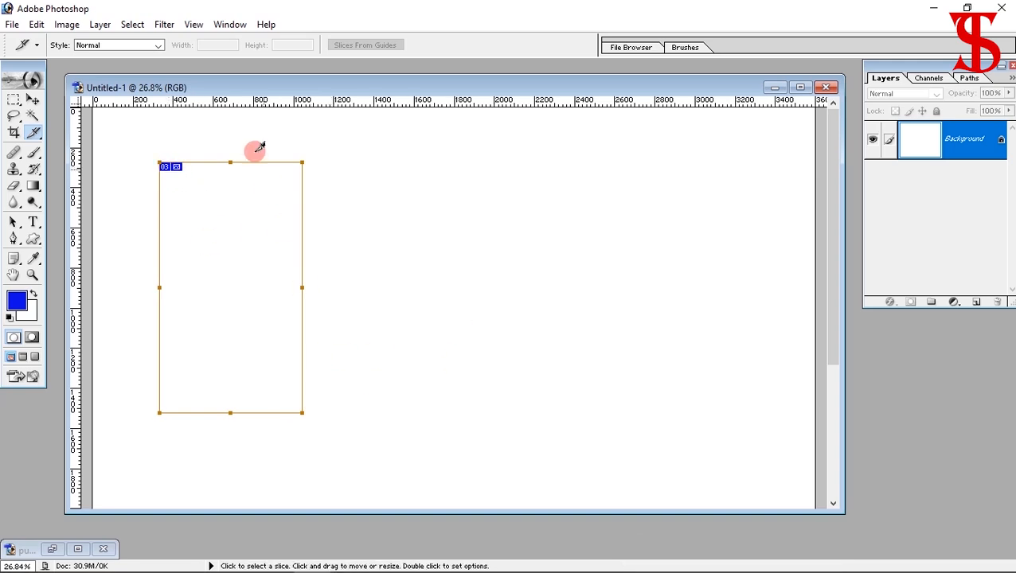
drag(241, 124, 487, 313)
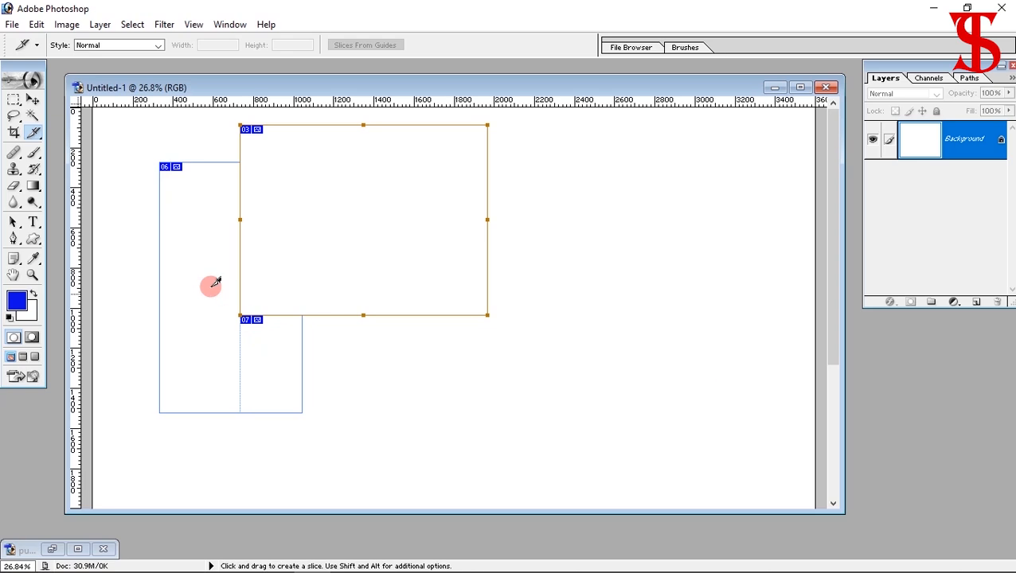
drag(107, 245, 782, 446)
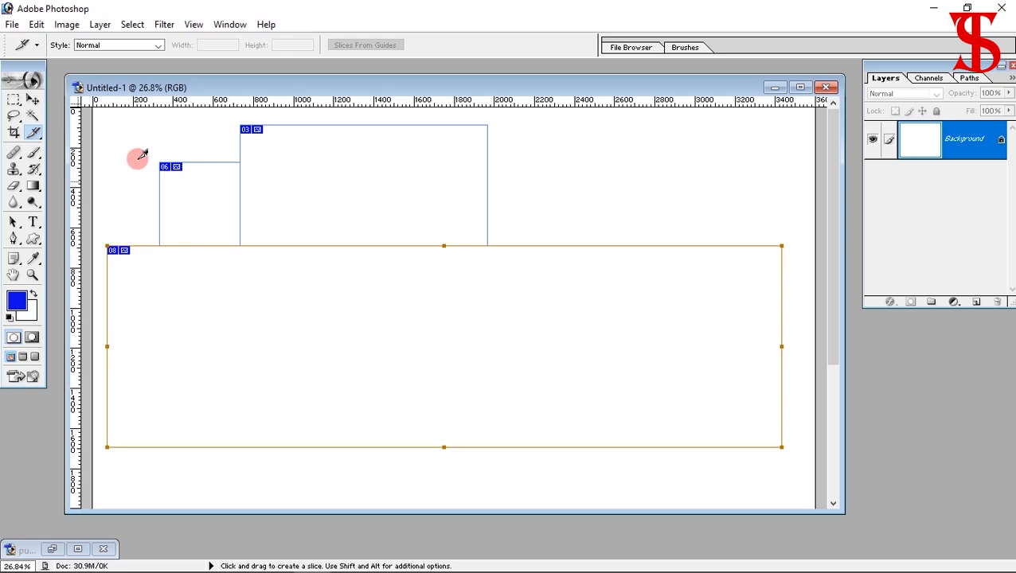
- Send the wide slice backward one level and all the way to the back of the stack using the Slice Select Tool
right_click(37, 135)
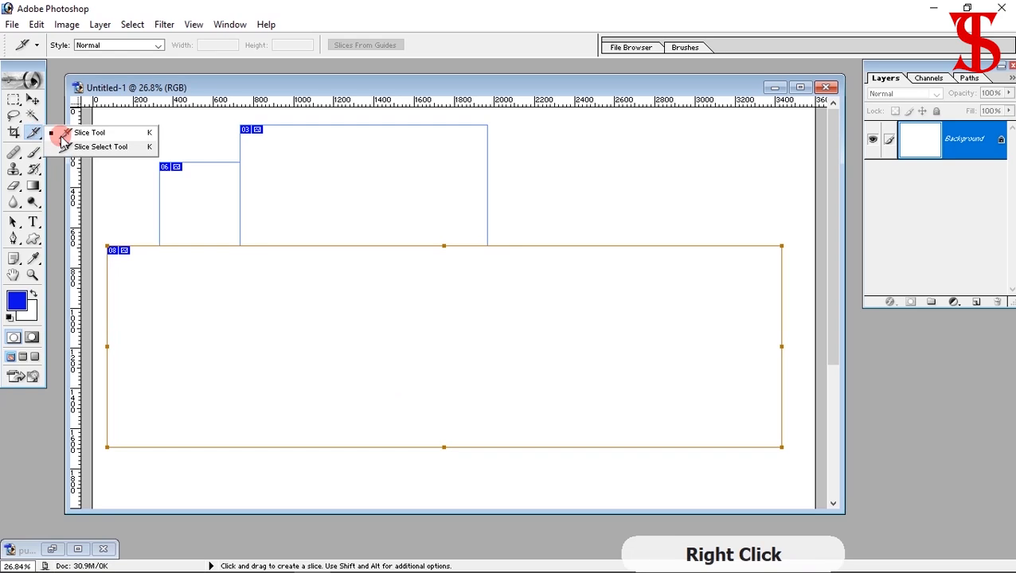
click(73, 145)
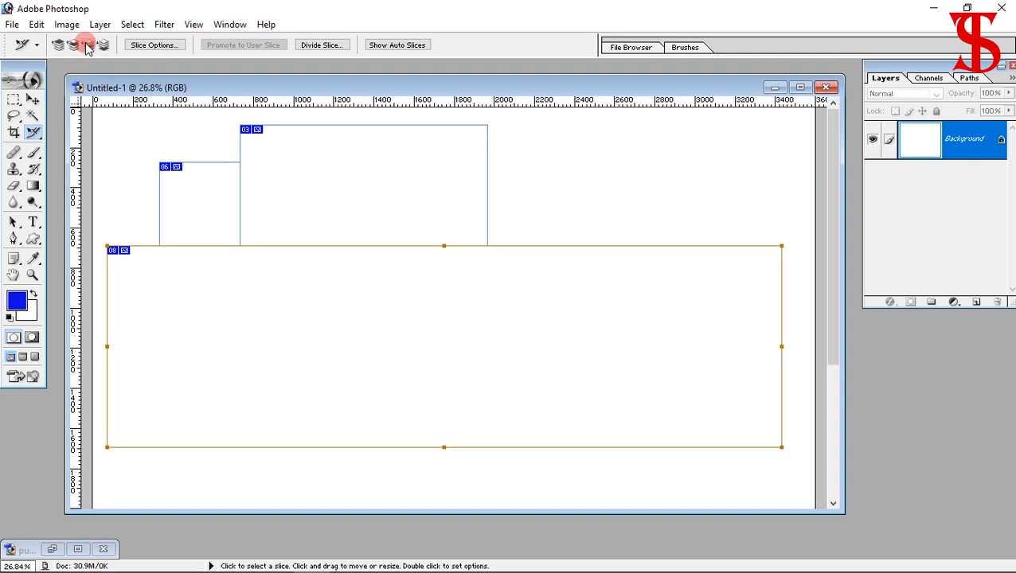
click(87, 46)
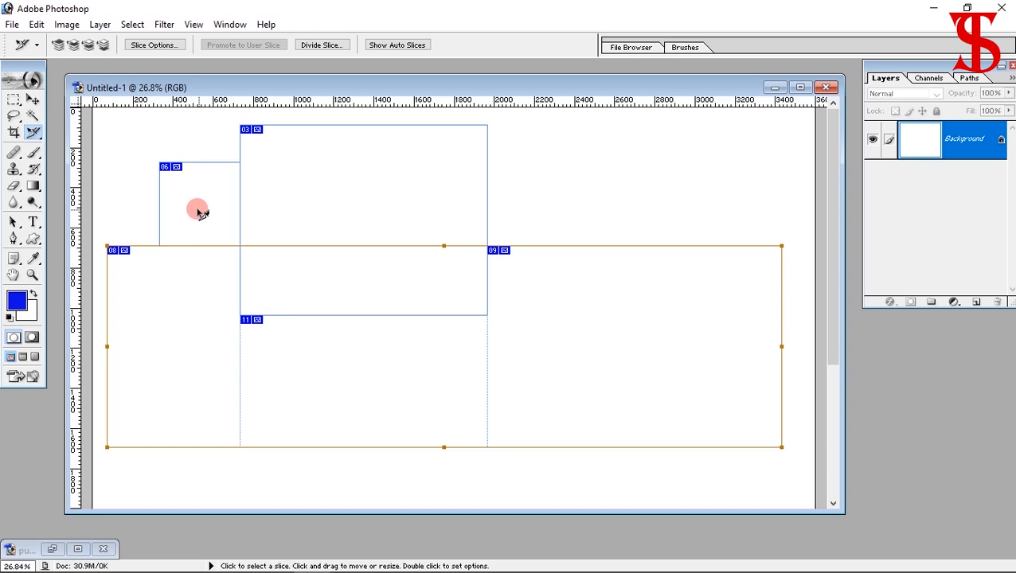
click(104, 45)
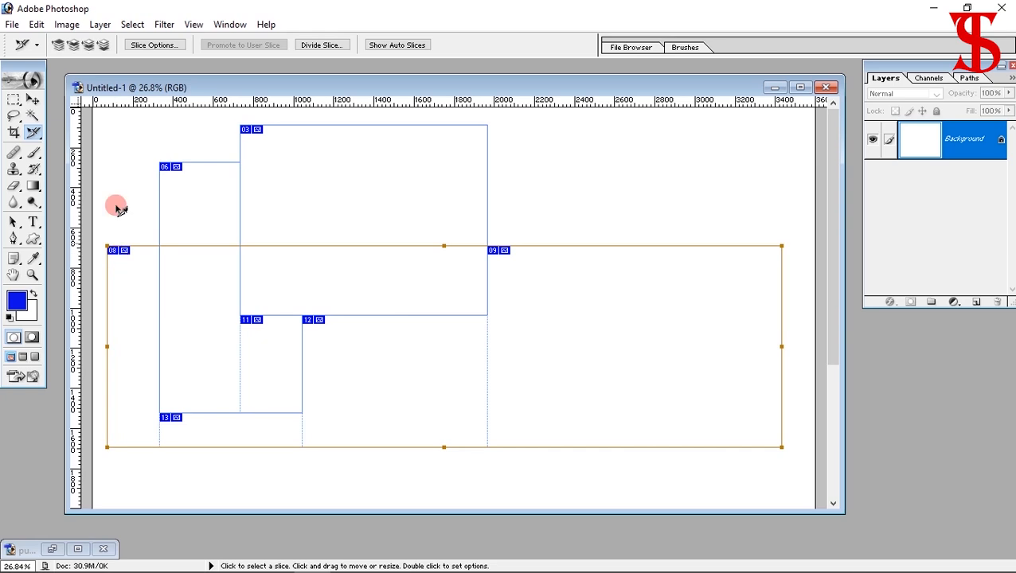
- Bring the wide slice forward one level and all the way to the front of the stack
click(73, 46)
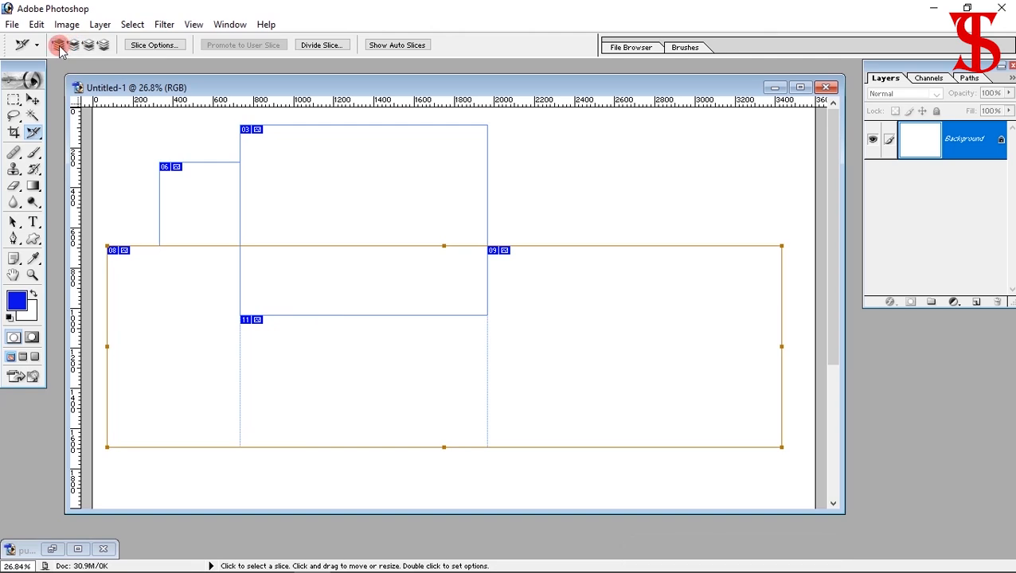
click(59, 45)
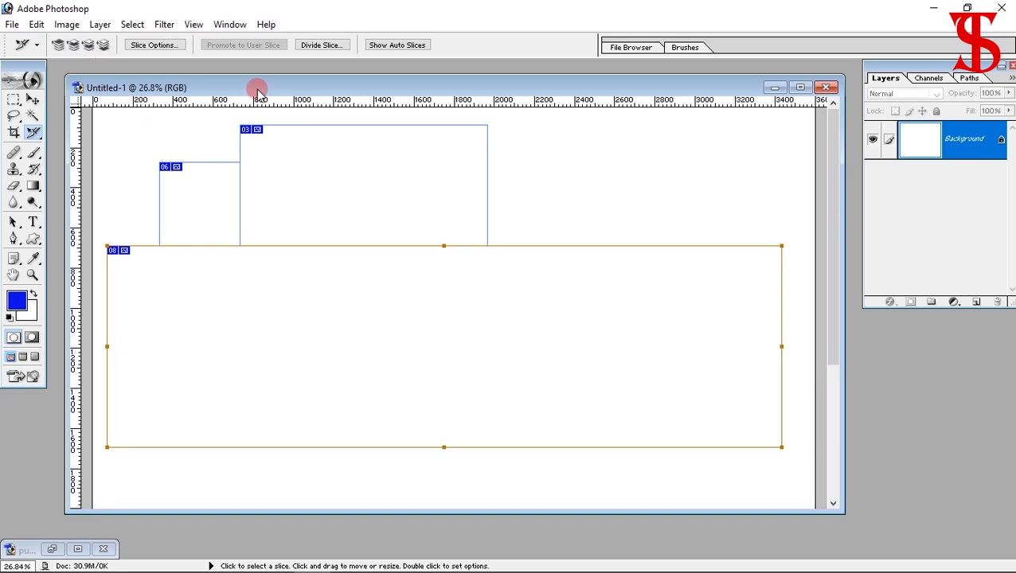
- Close the blank document without saving and restore the minimized puppy image in a floating window
drag(258, 87, 257, 102)
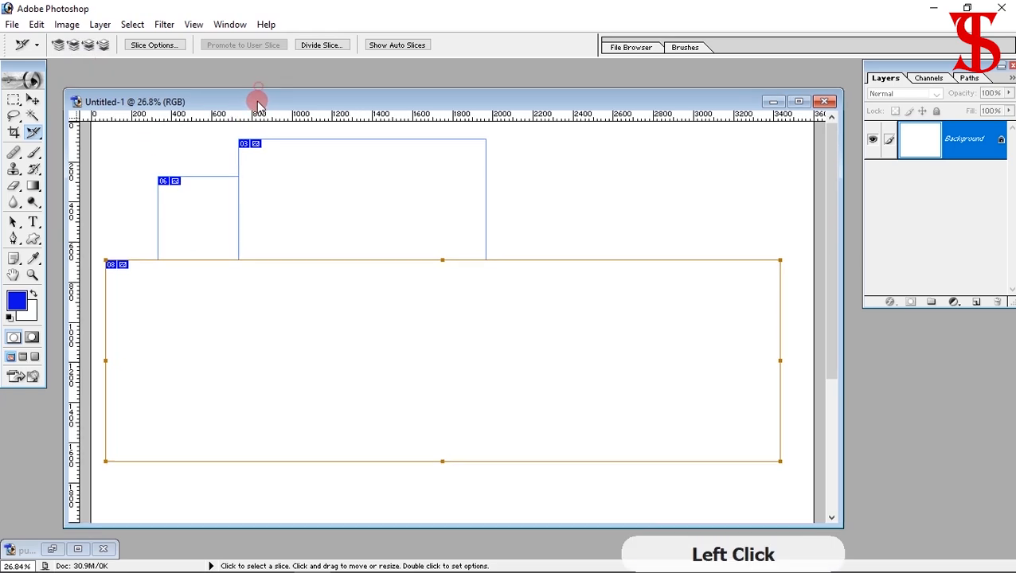
click(824, 101)
click(512, 229)
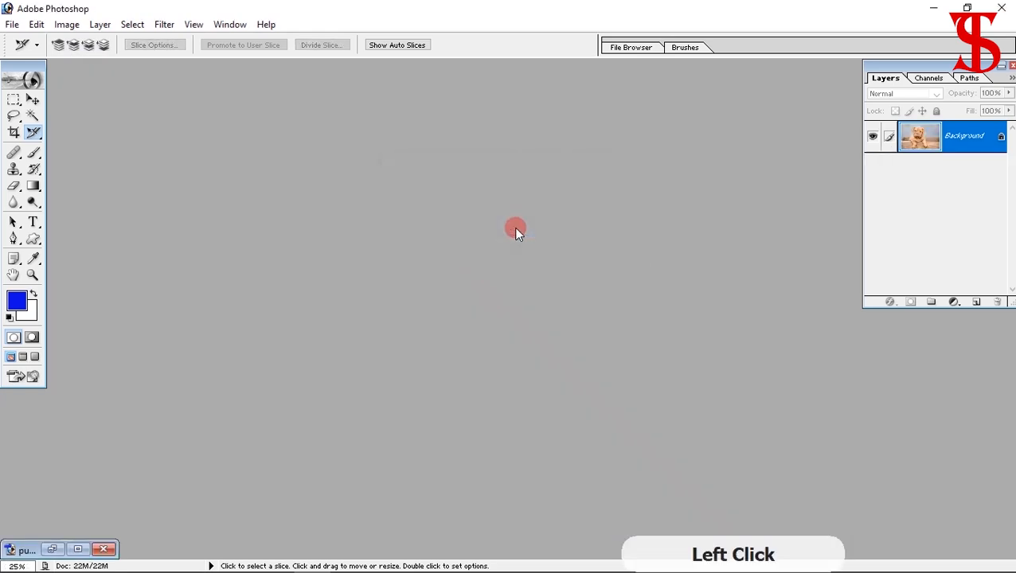
click(77, 550)
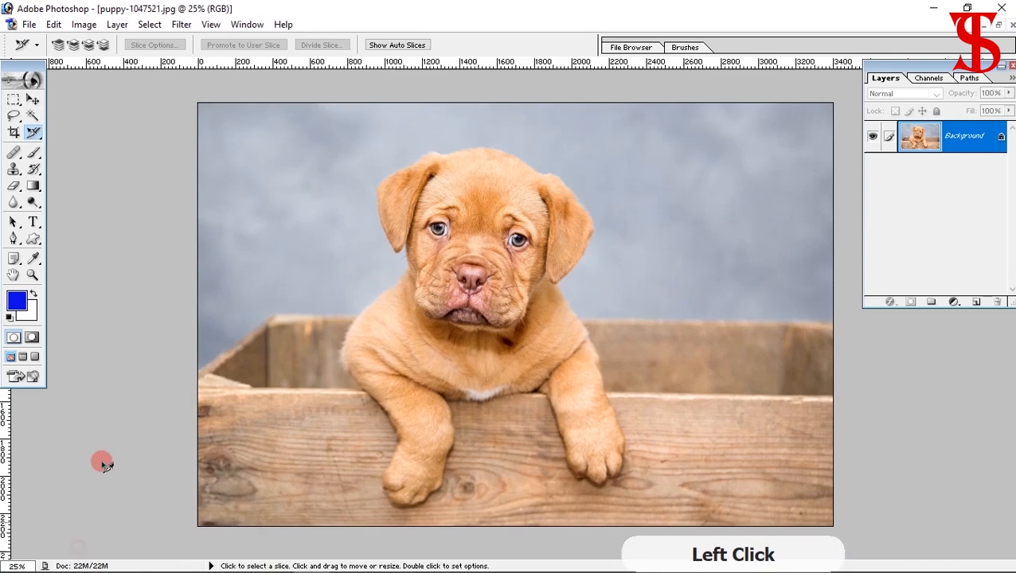
click(998, 25)
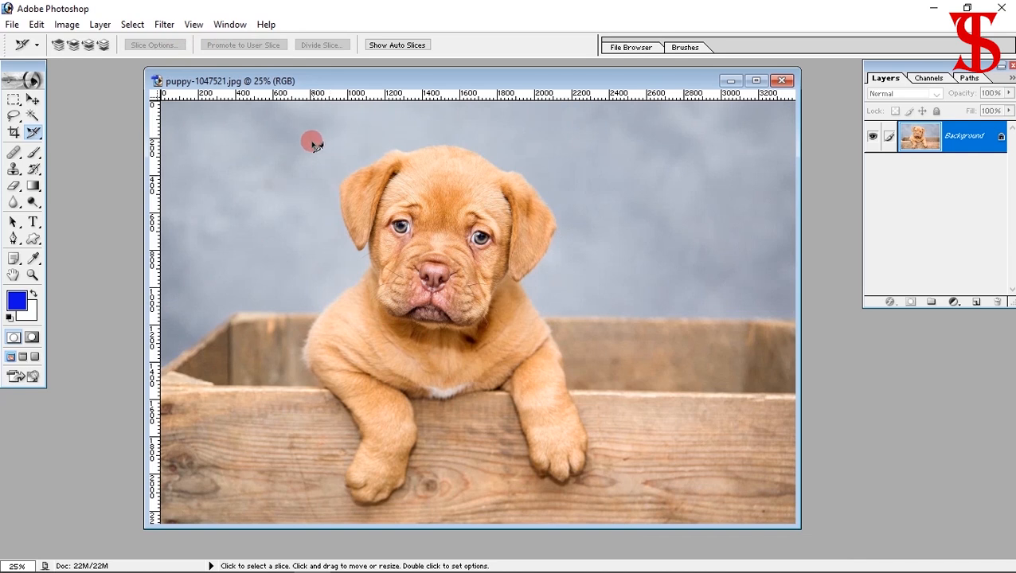
- Draw a slice of about 1664 × 1986 px around the whole puppy with the Slice Tool
right_click(34, 132)
click(79, 131)
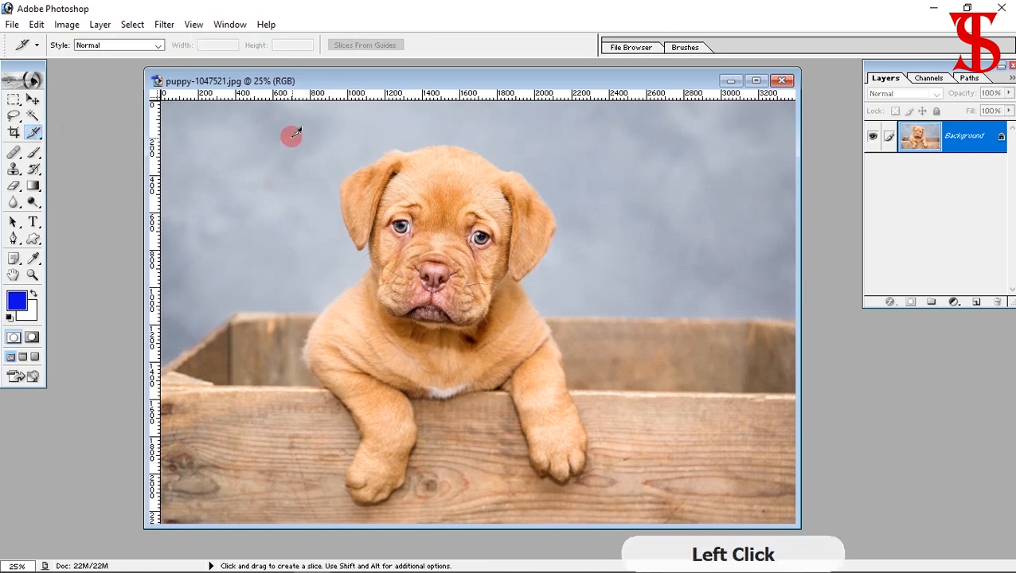
drag(292, 136, 602, 505)
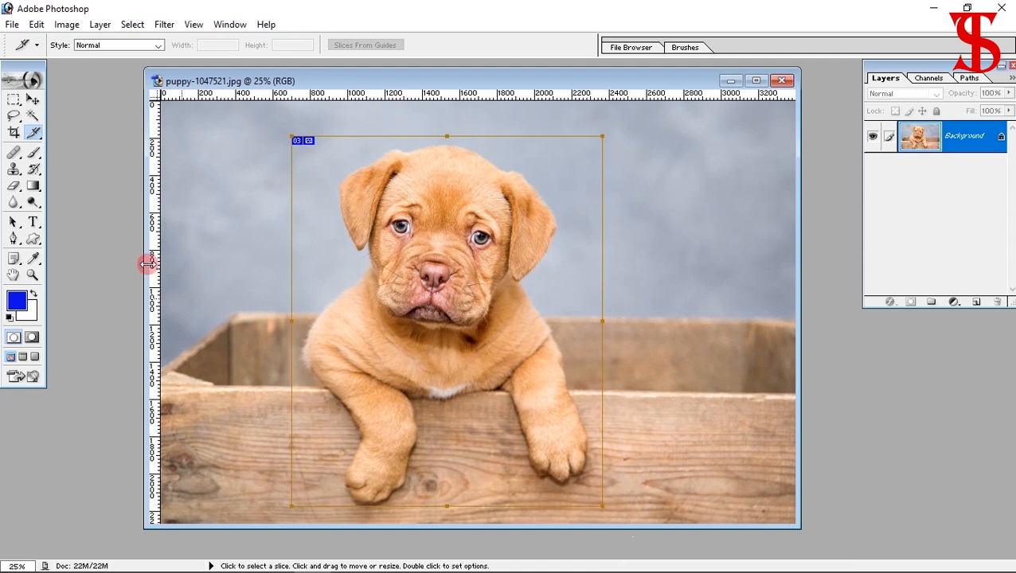
- Review the puppy slice's type, name, URL, dimensions and background settings in Slice Options using the Slice Select Tool, then cancel
right_click(36, 132)
click(84, 149)
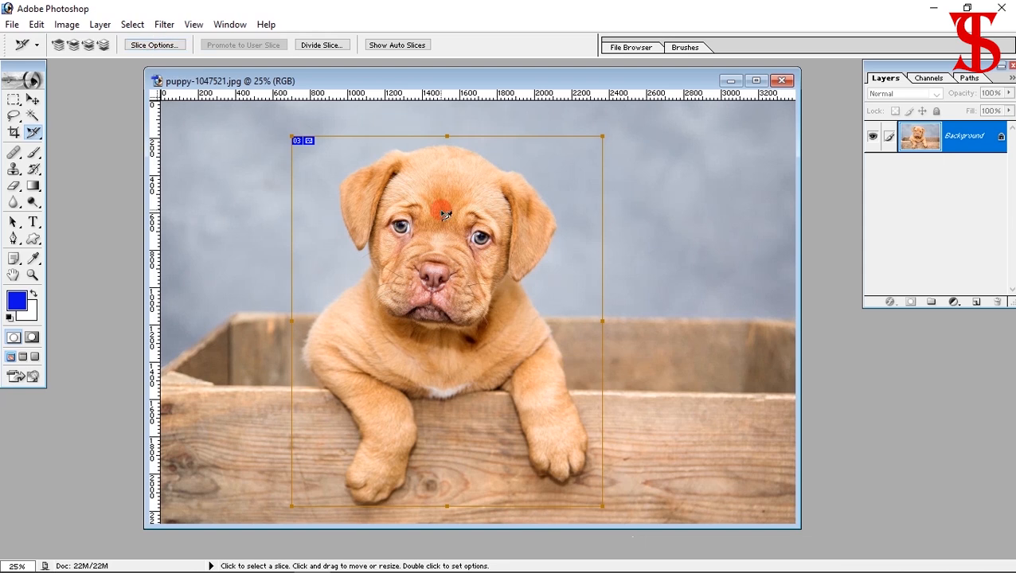
click(154, 45)
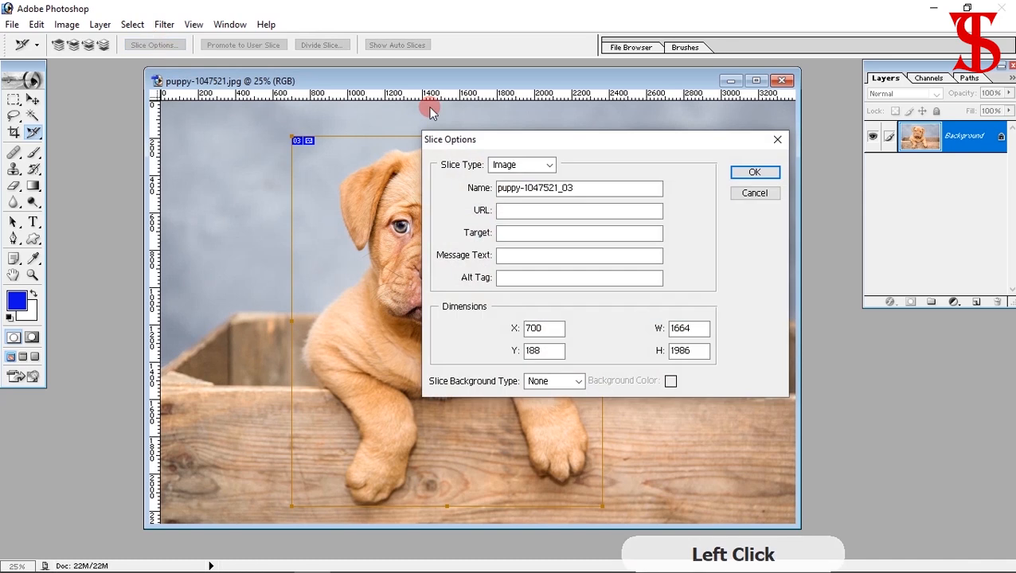
drag(627, 137, 722, 149)
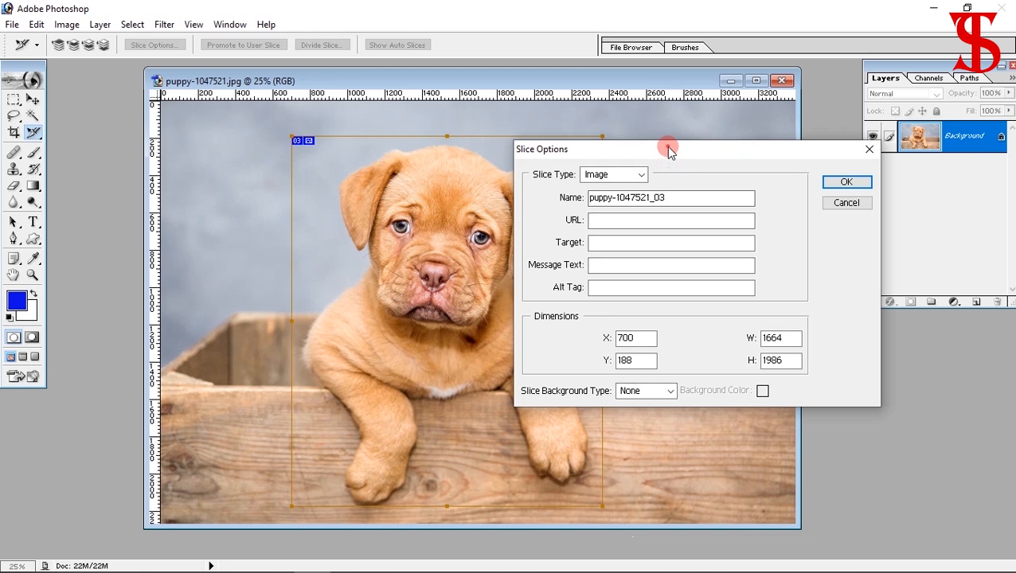
drag(666, 150, 768, 109)
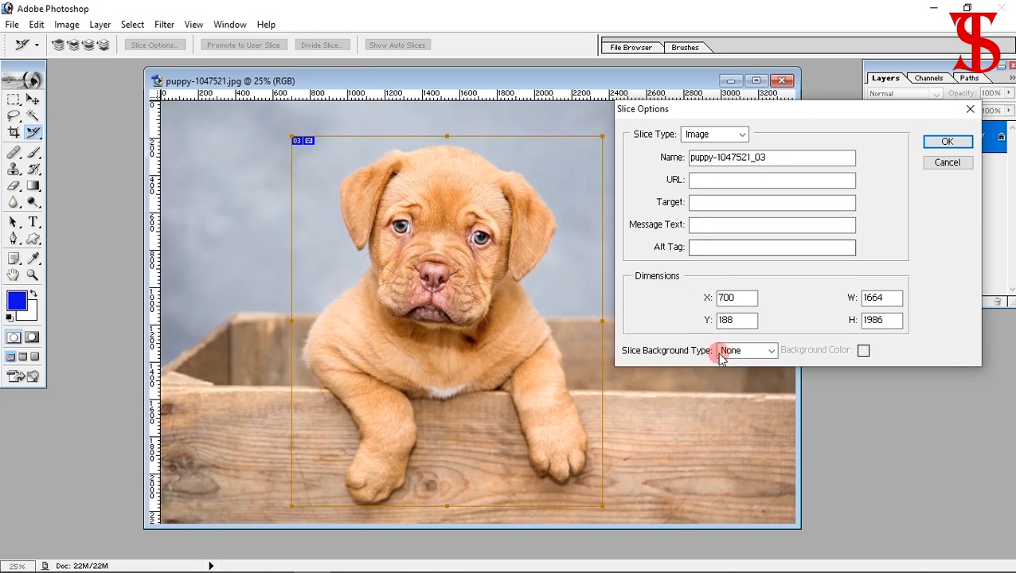
drag(766, 115, 651, 111)
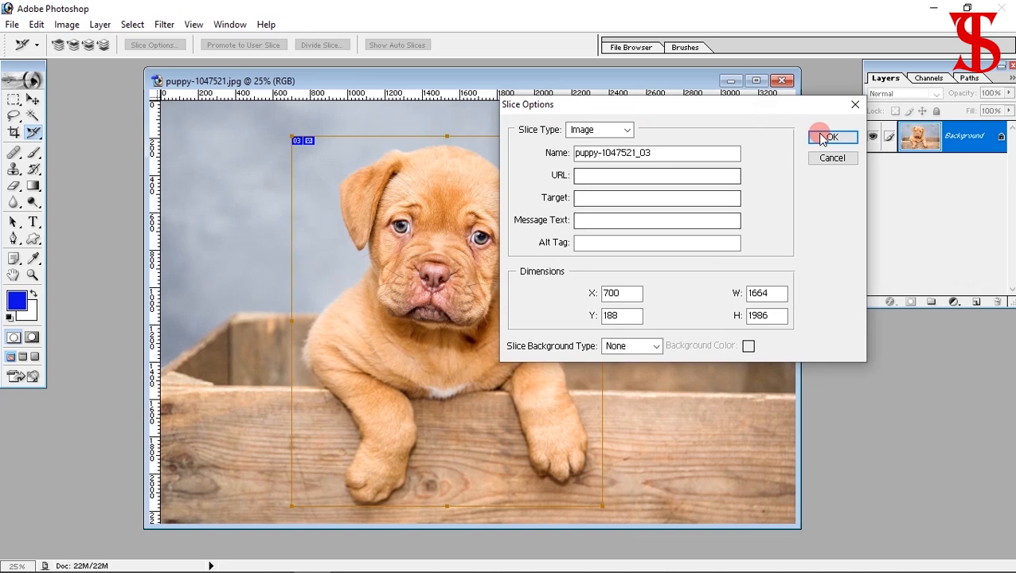
click(832, 159)
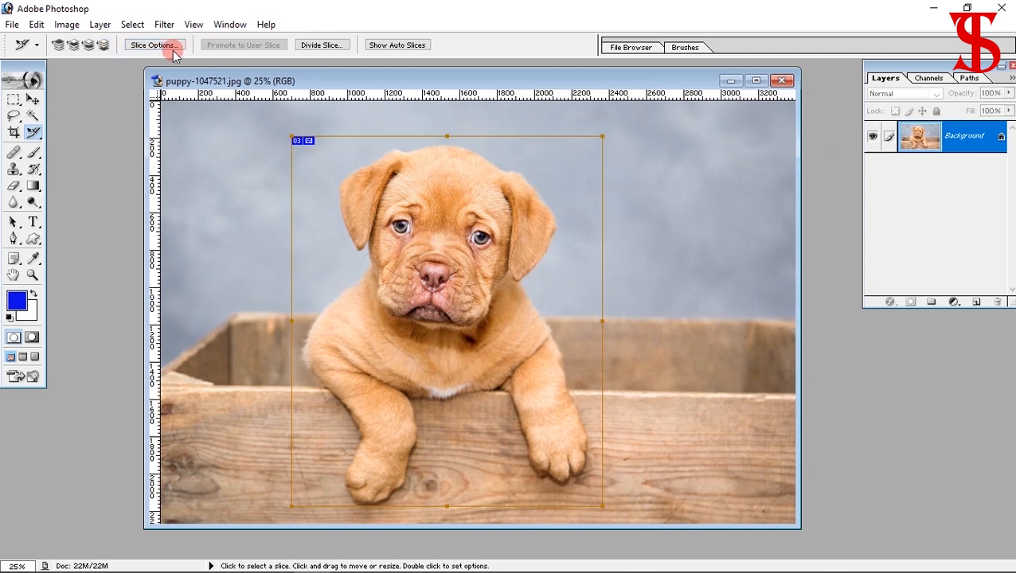
- Open Slice Options twice directly from the puppy slice on the canvas, cancelling without changes each time
double_click(409, 252)
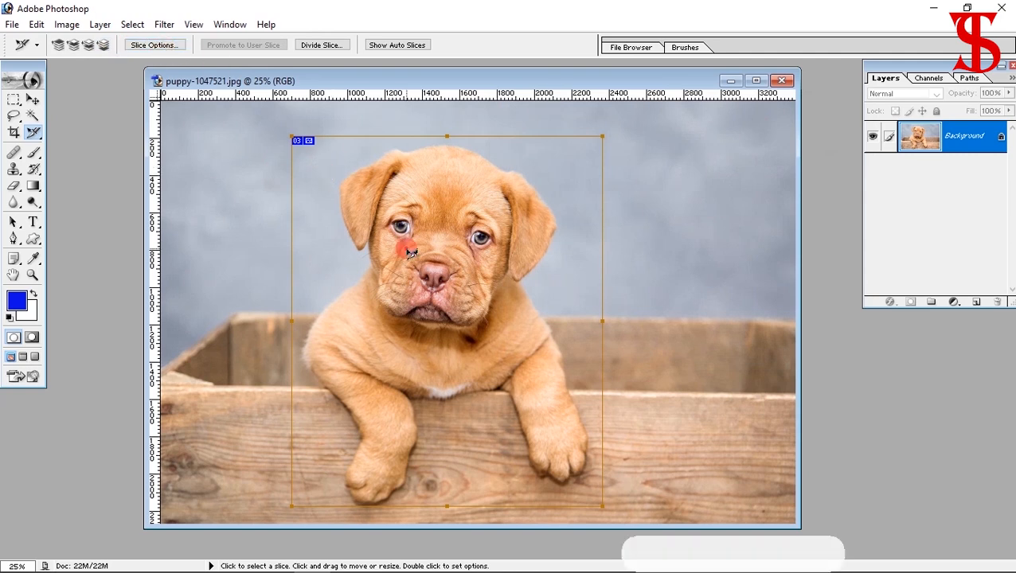
drag(643, 111, 582, 133)
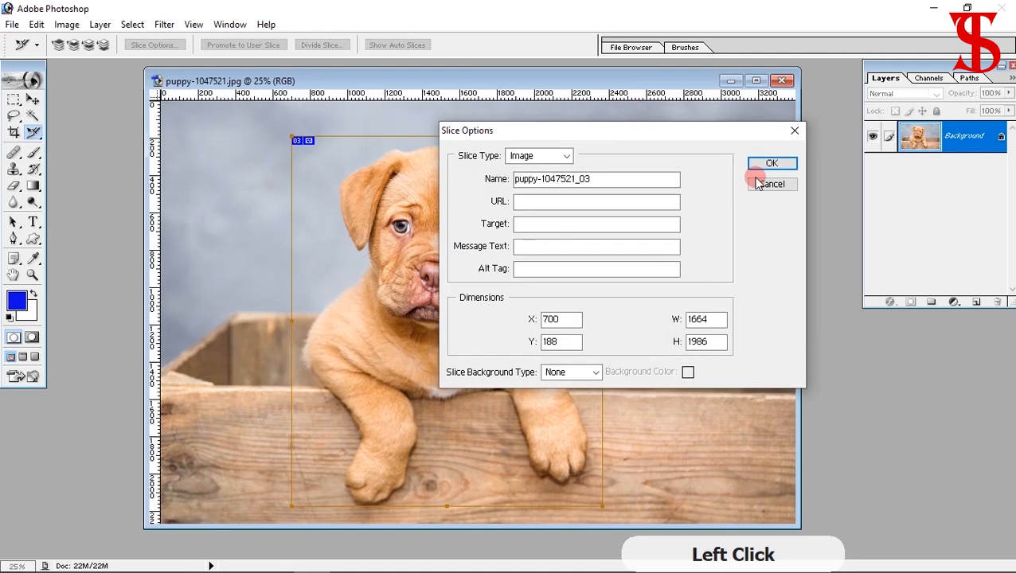
click(773, 182)
double_click(402, 244)
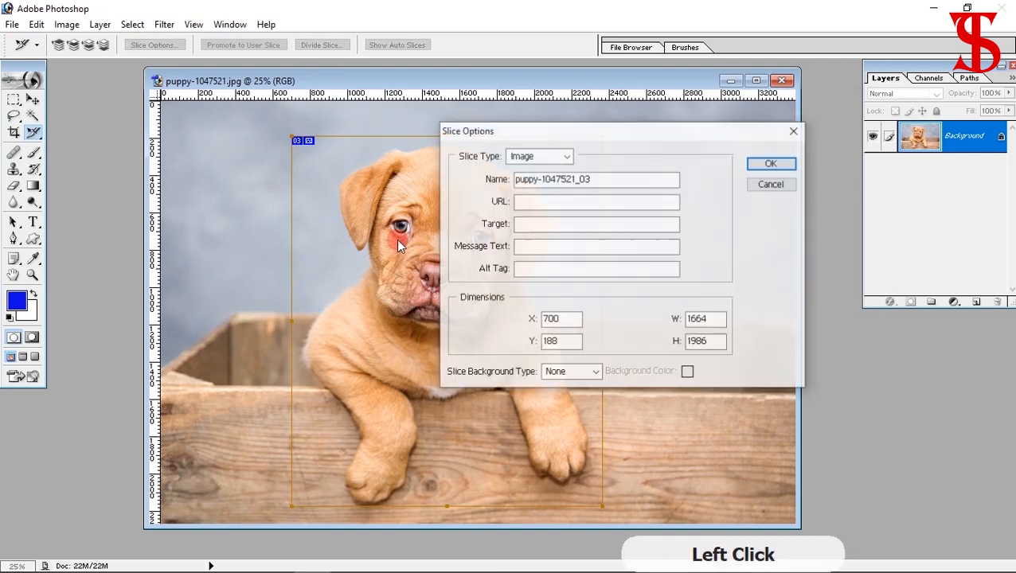
mouse_move(535, 130)
mouse_down()
mouse_move(646, 127)
mouse_move(519, 131)
mouse_up()
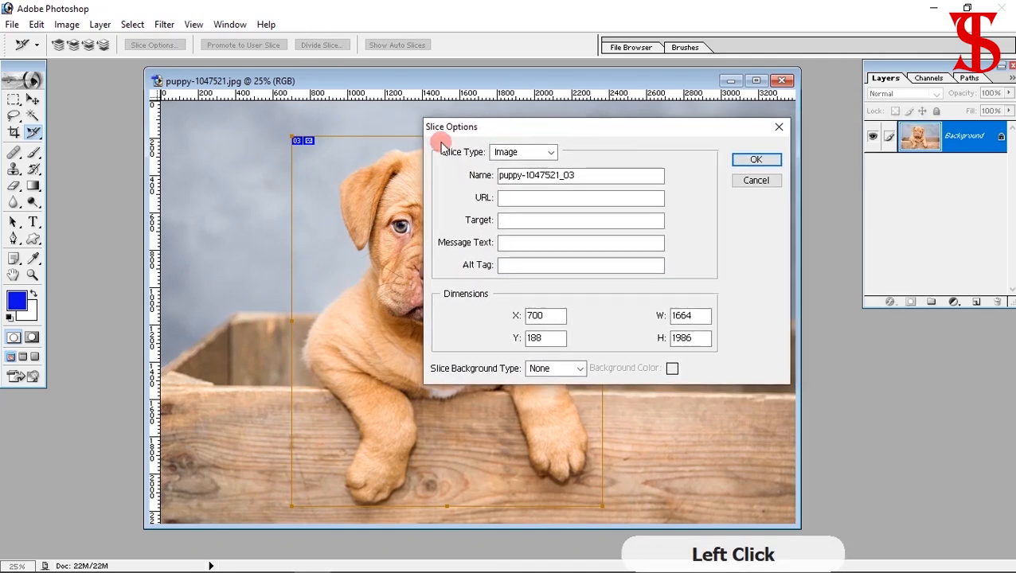
click(755, 181)
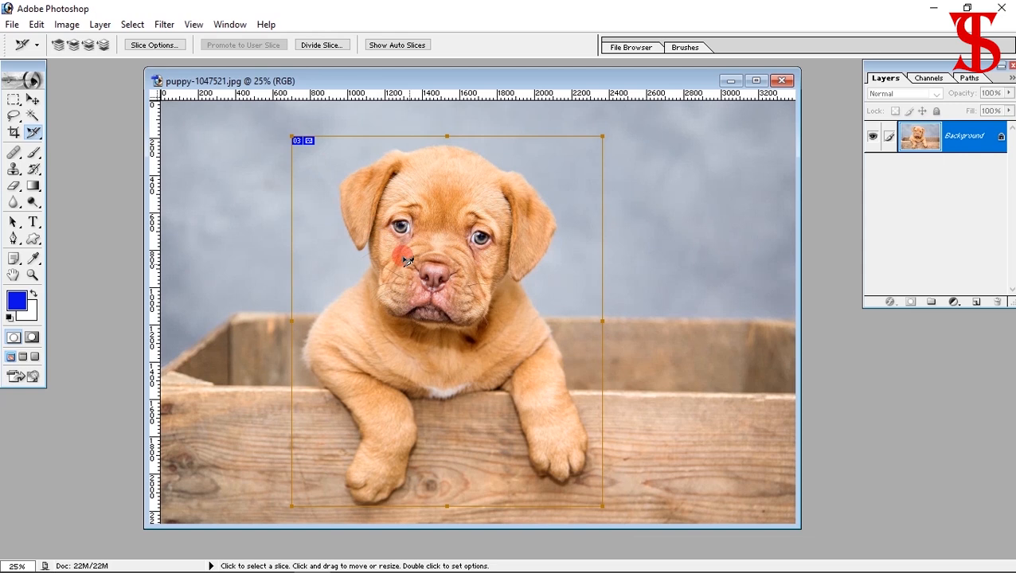
- View the puppy slice's settings through its Edit Slice Options command and dismiss them without changes
right_click(383, 215)
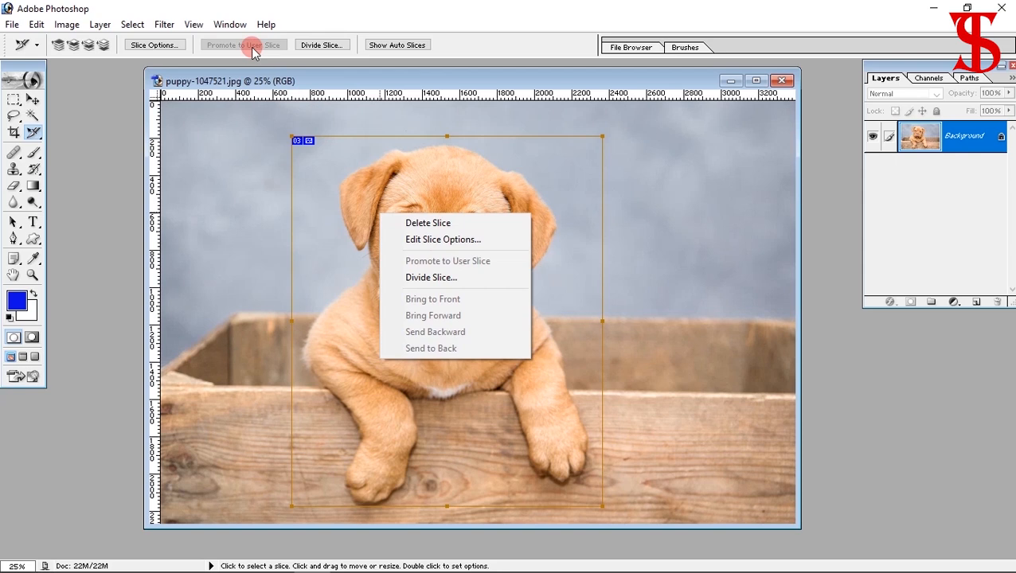
click(434, 240)
drag(546, 136, 458, 165)
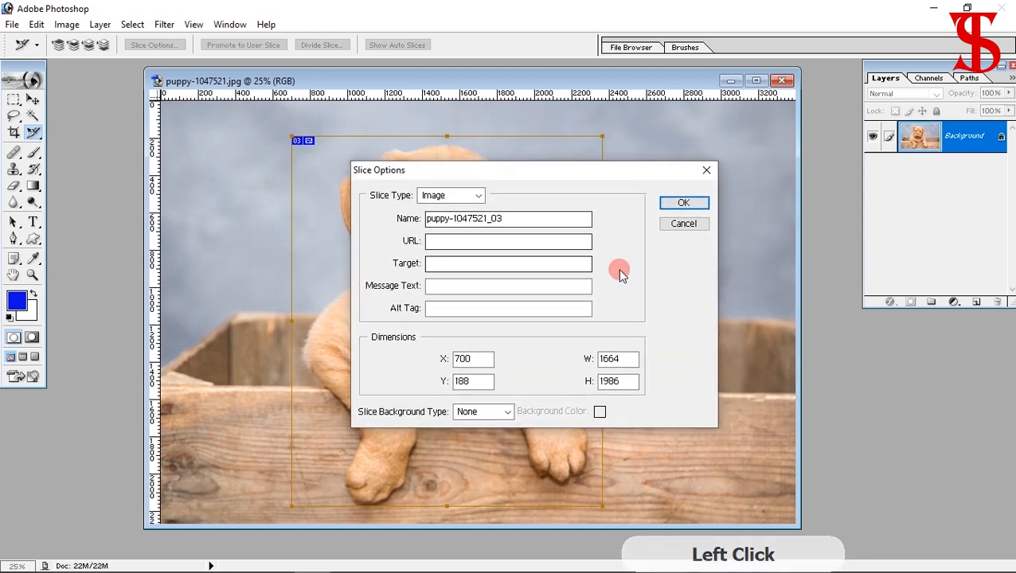
click(681, 224)
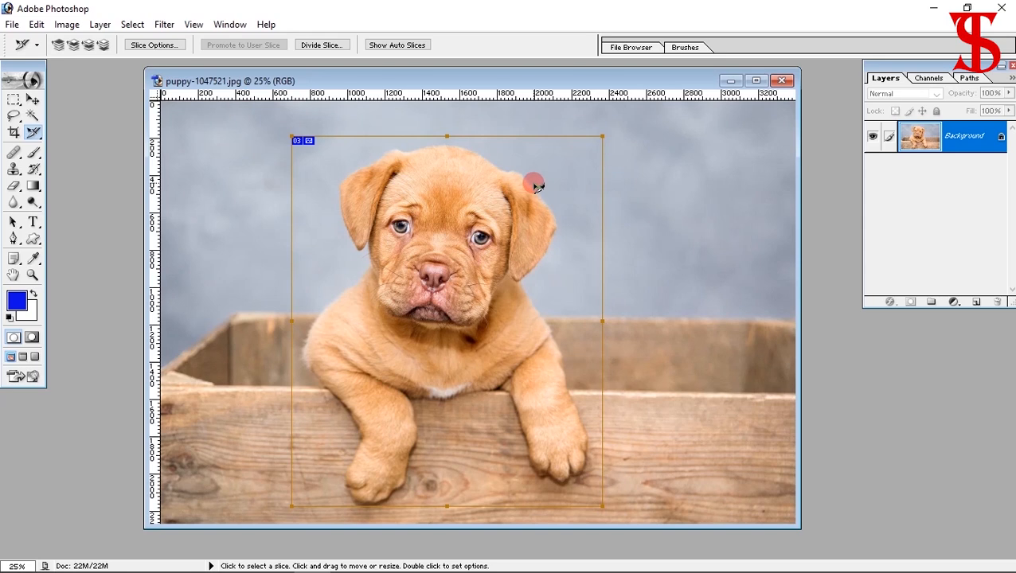
- Undo the slice around the puppy and select the auto slice covering the whole image
key(ctrl+z)
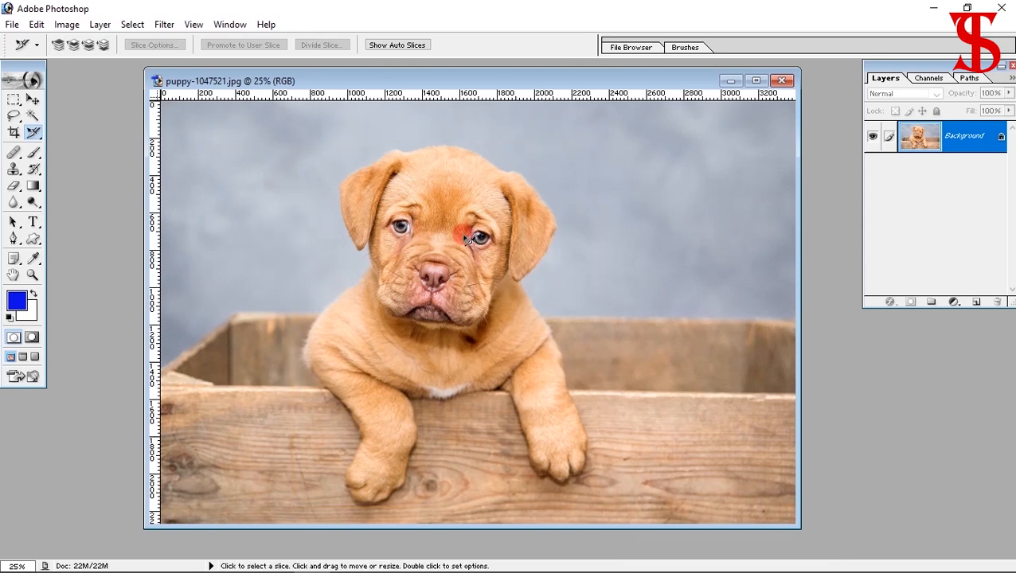
click(317, 188)
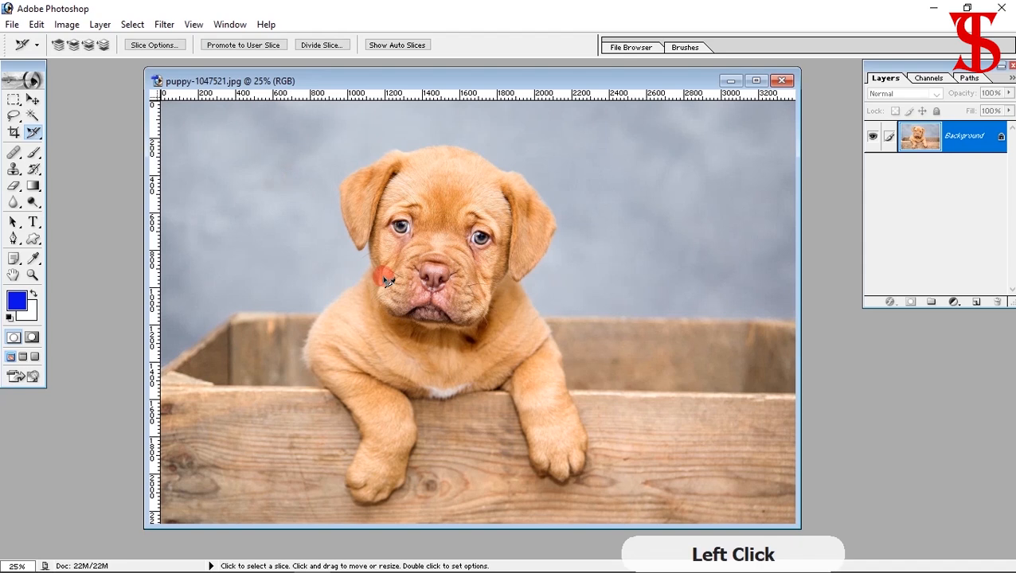
- Draw four separate slices across the image with the Slice Tool: about 610 × 1110, 575 × 860, 350 × 790 and 290 × 950 px
right_click(33, 132)
click(71, 131)
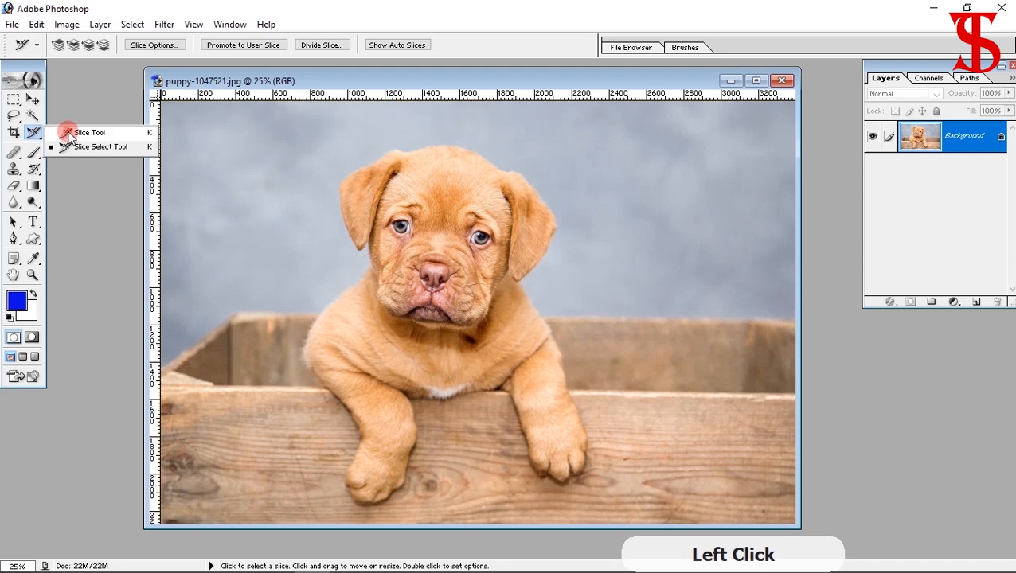
drag(293, 173, 406, 379)
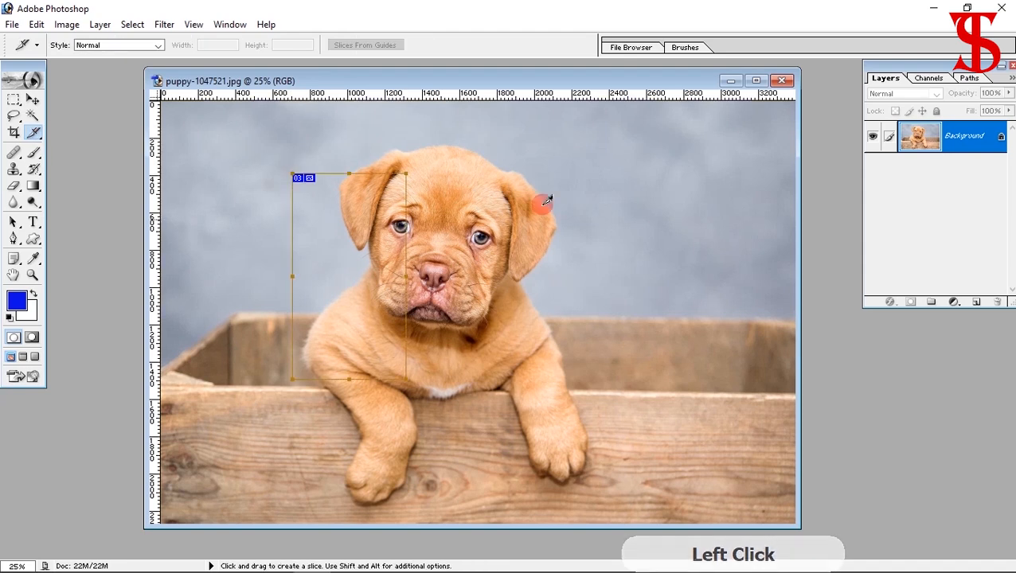
drag(598, 161, 706, 322)
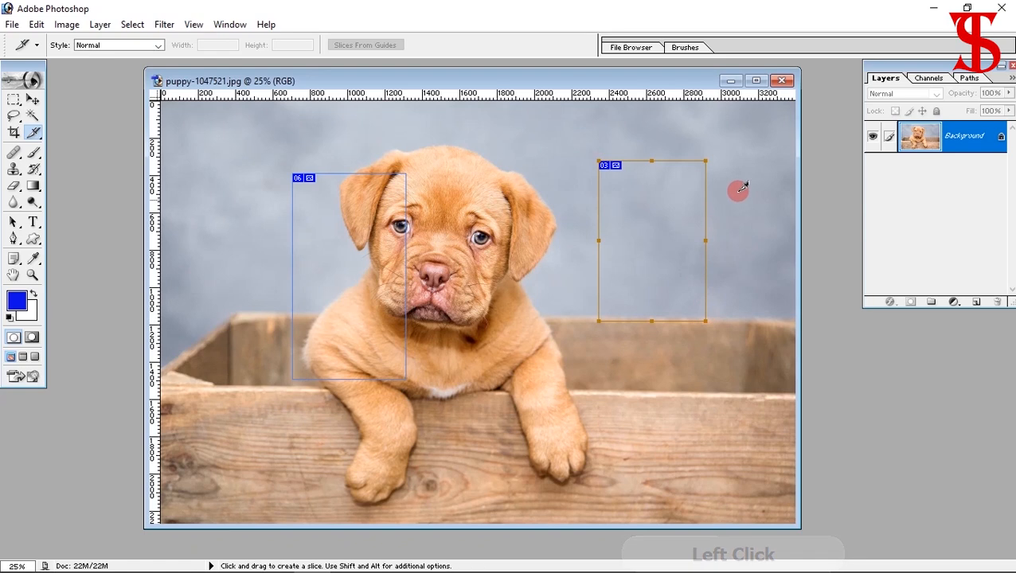
drag(184, 173, 250, 321)
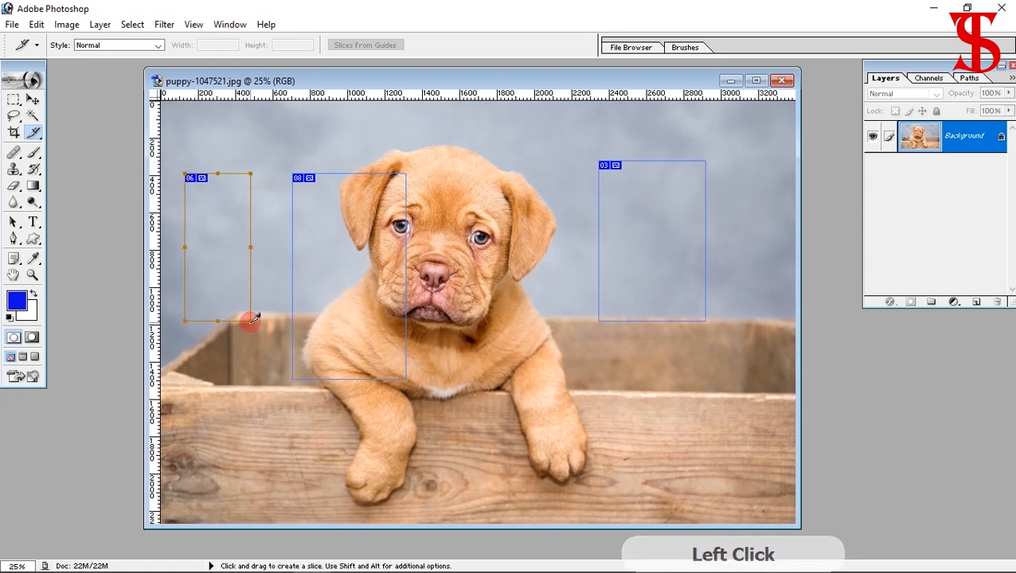
drag(480, 144, 534, 322)
click(301, 175)
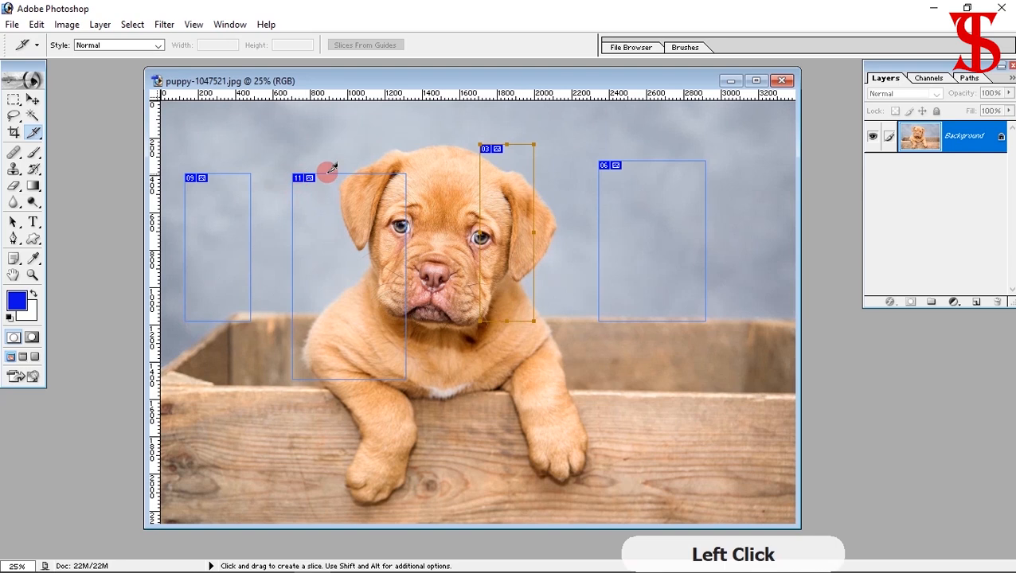
click(608, 166)
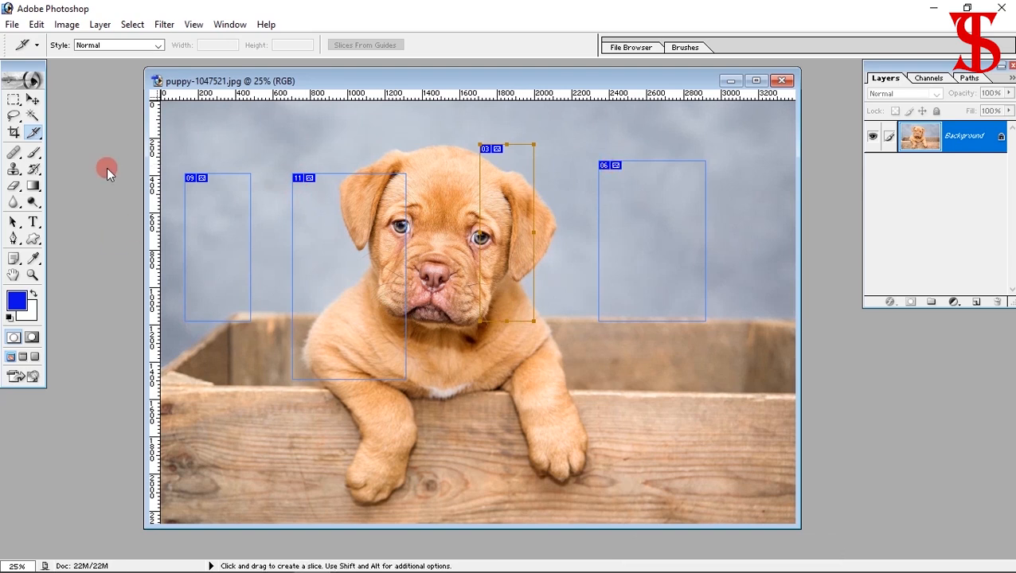
- Switch to the Slice Select Tool and show the image's auto slices
right_click(35, 132)
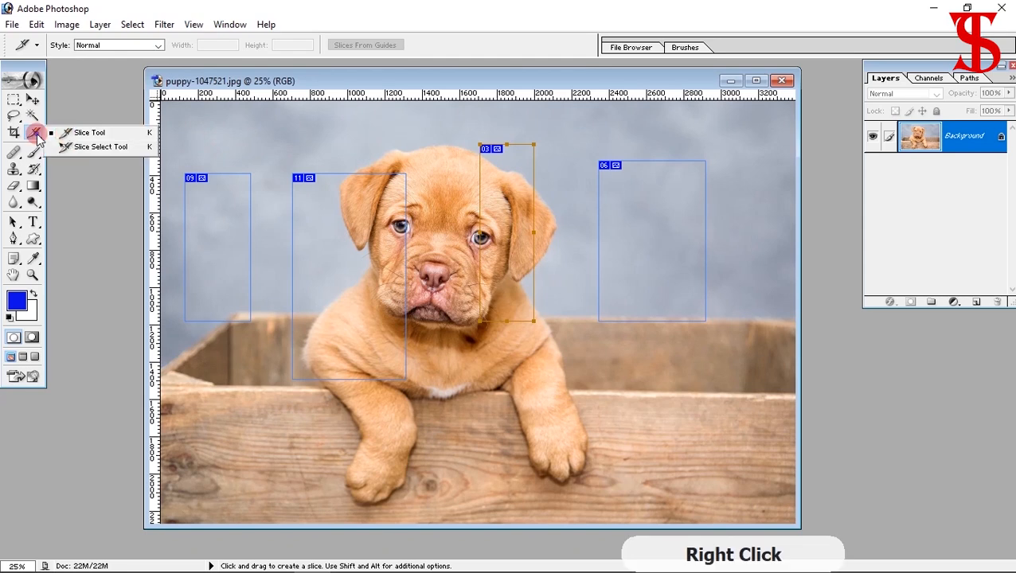
click(62, 150)
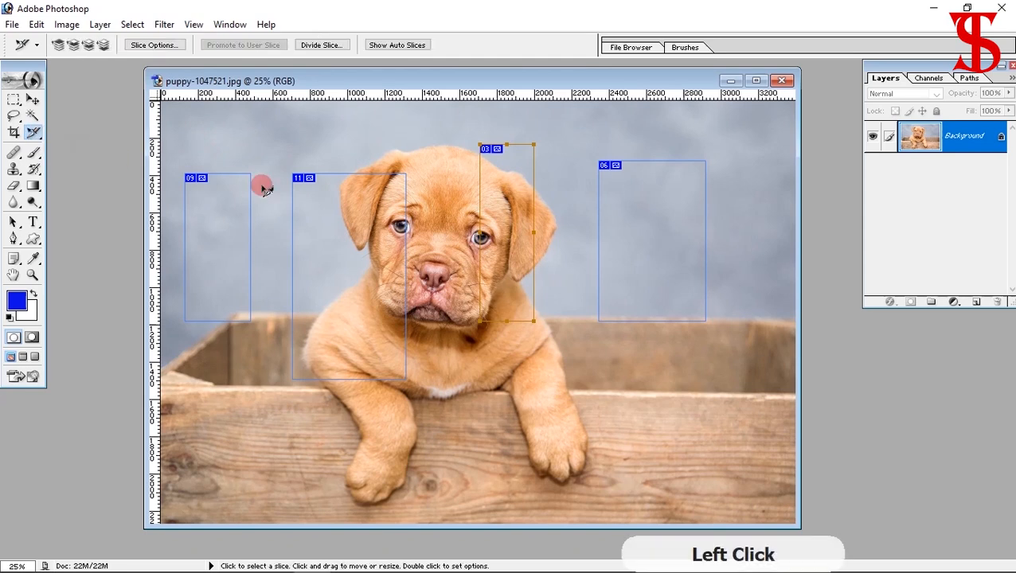
click(384, 46)
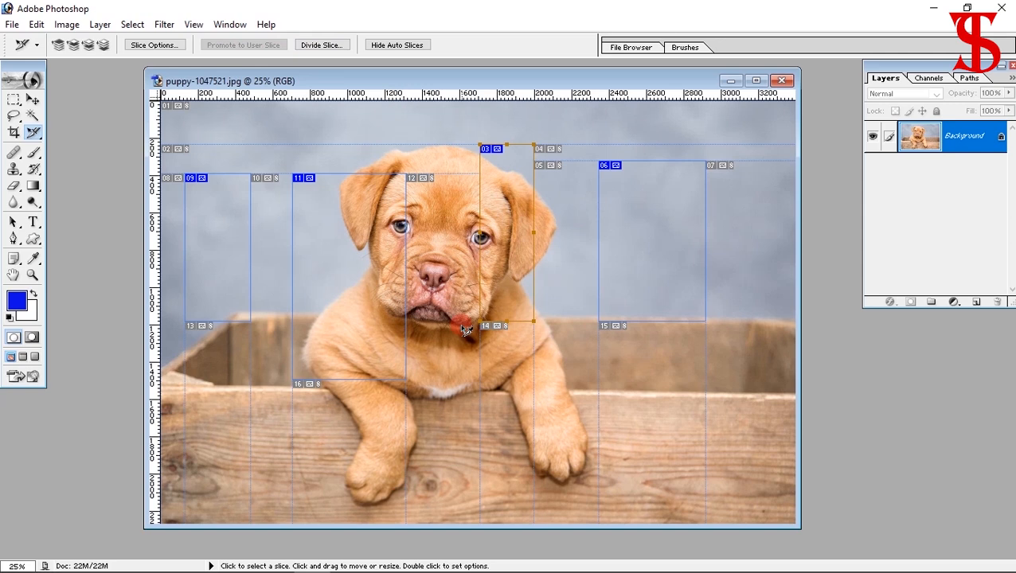
- Promote auto slice 12, between the two slices over the puppy's face, to a user slice
click(414, 181)
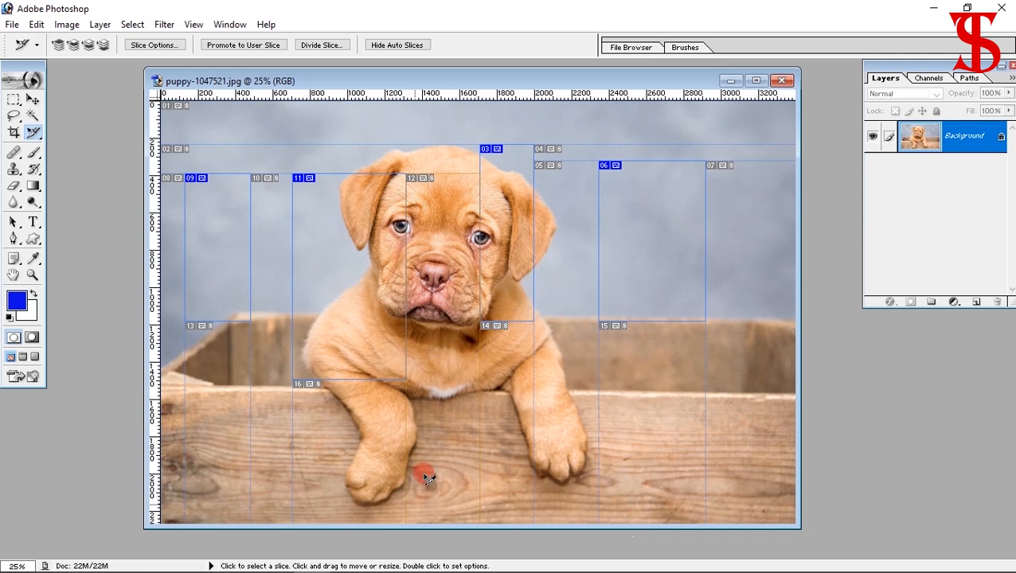
click(415, 179)
click(236, 48)
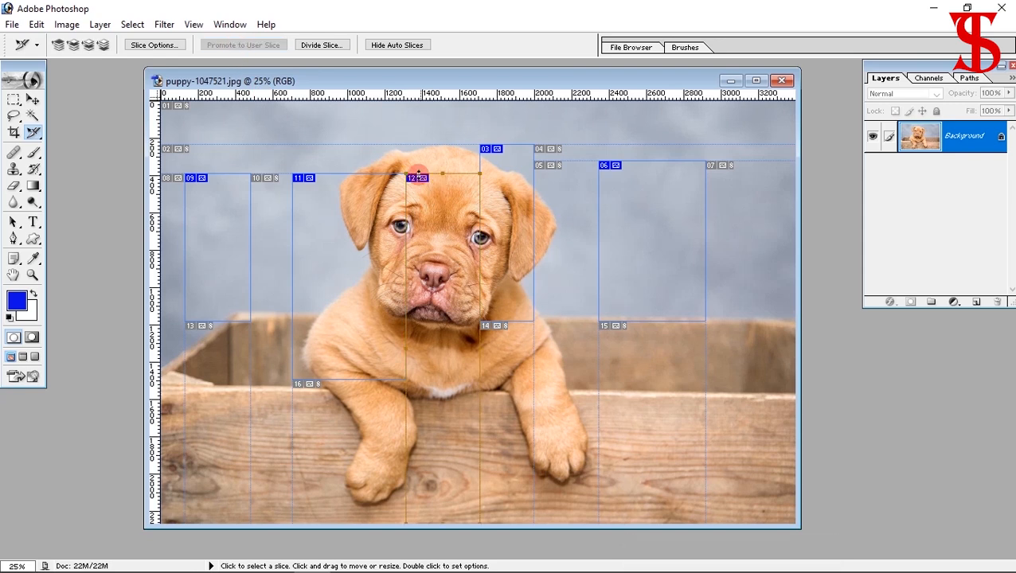
- Toggle the image's auto slices off and on several times to compare, leaving them shown
click(395, 47)
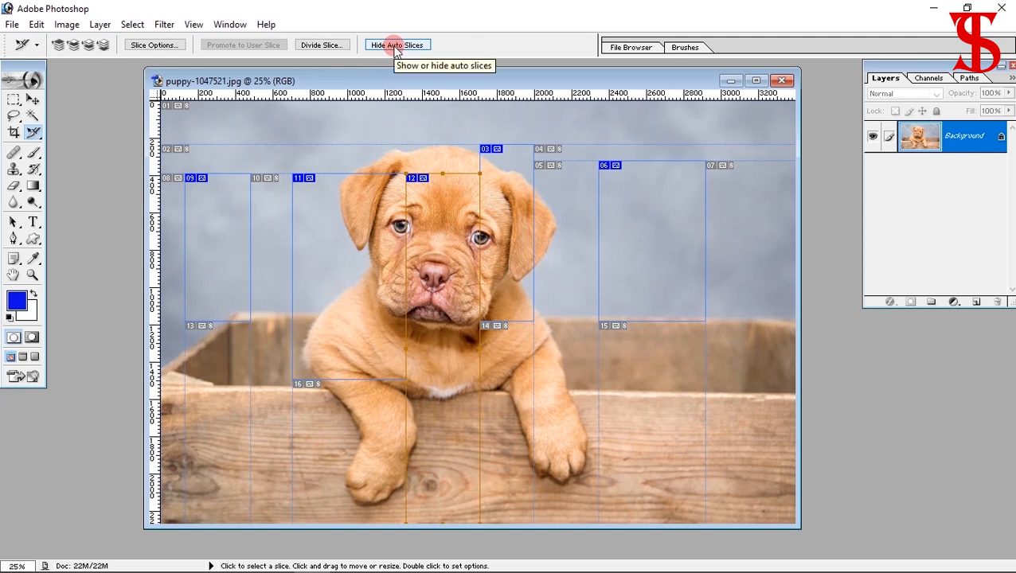
click(396, 47)
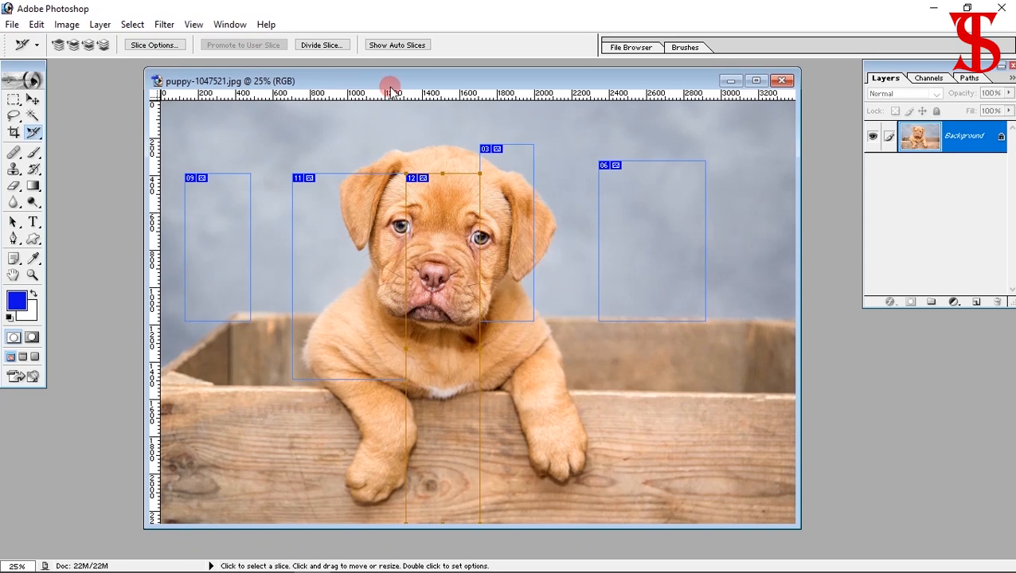
click(398, 46)
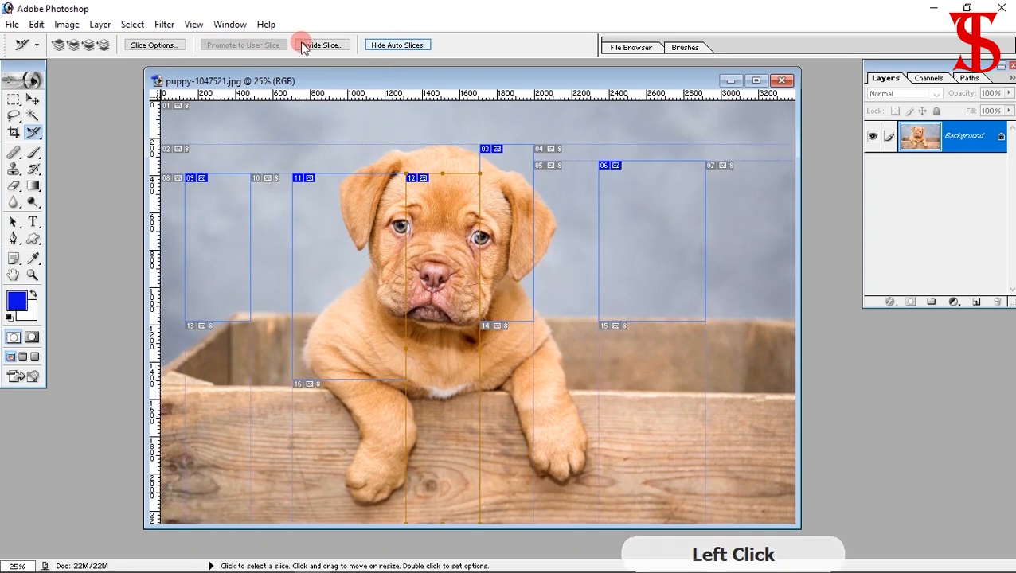
click(398, 48)
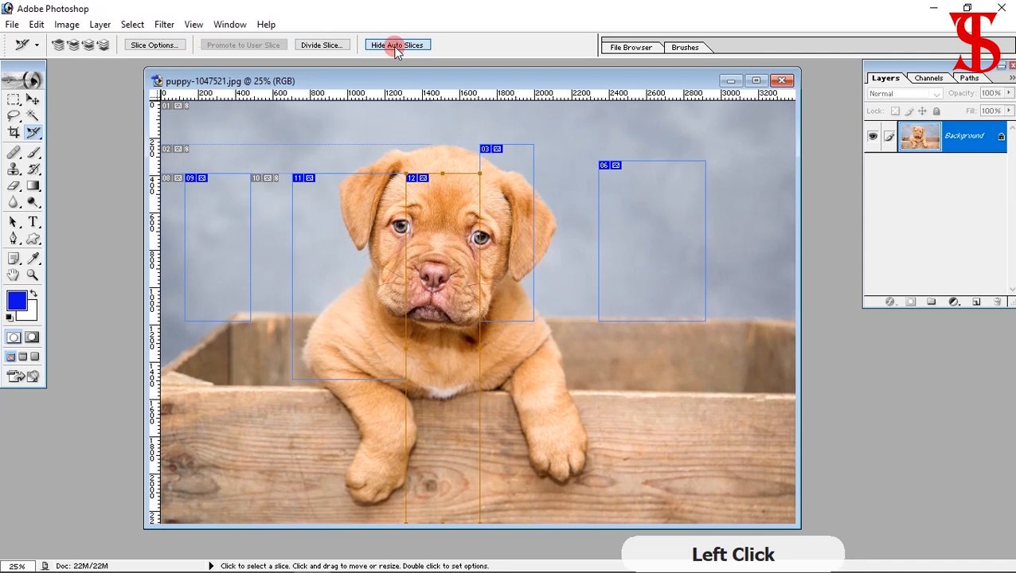
click(398, 48)
click(397, 47)
click(398, 49)
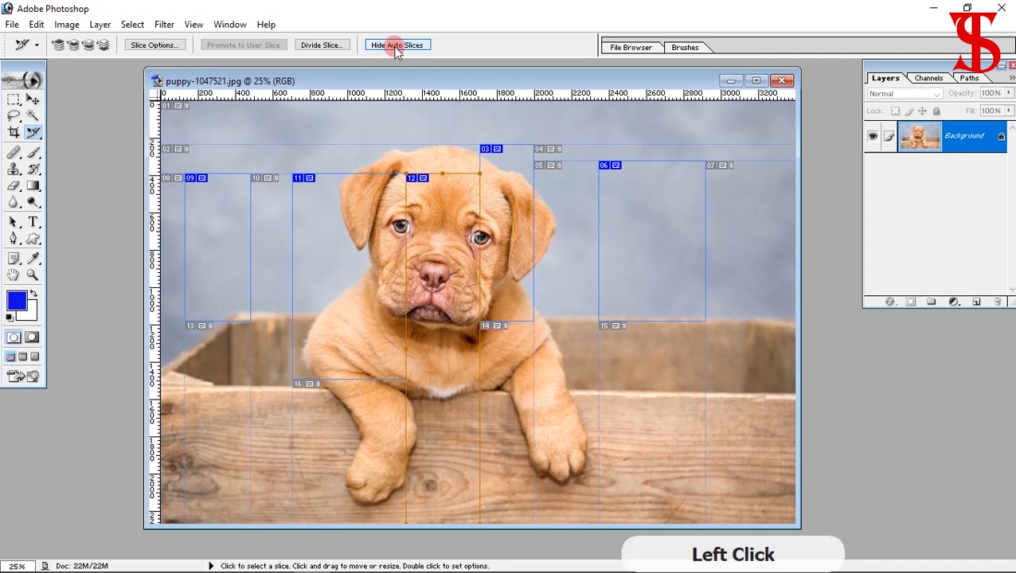
click(397, 48)
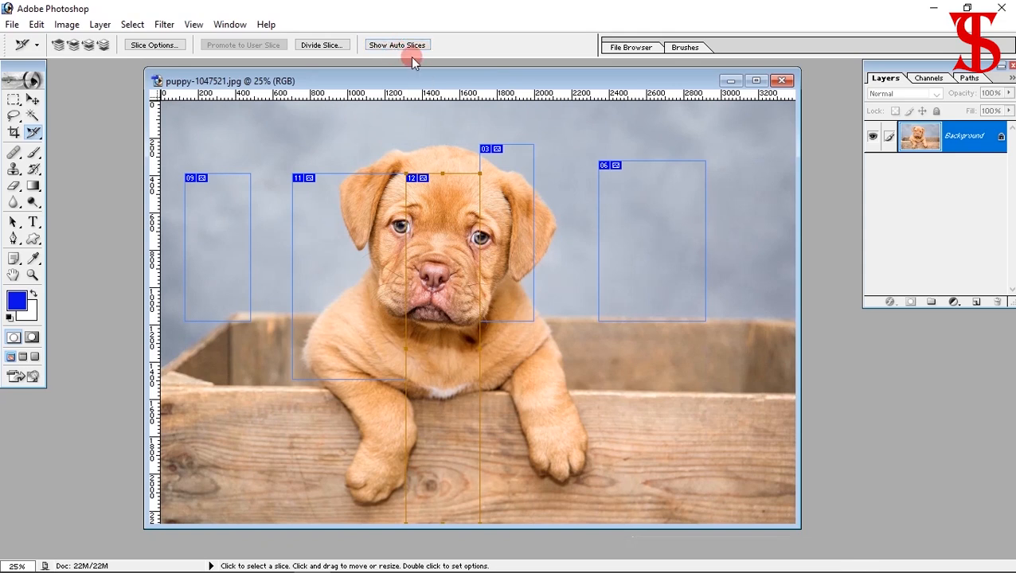
click(405, 48)
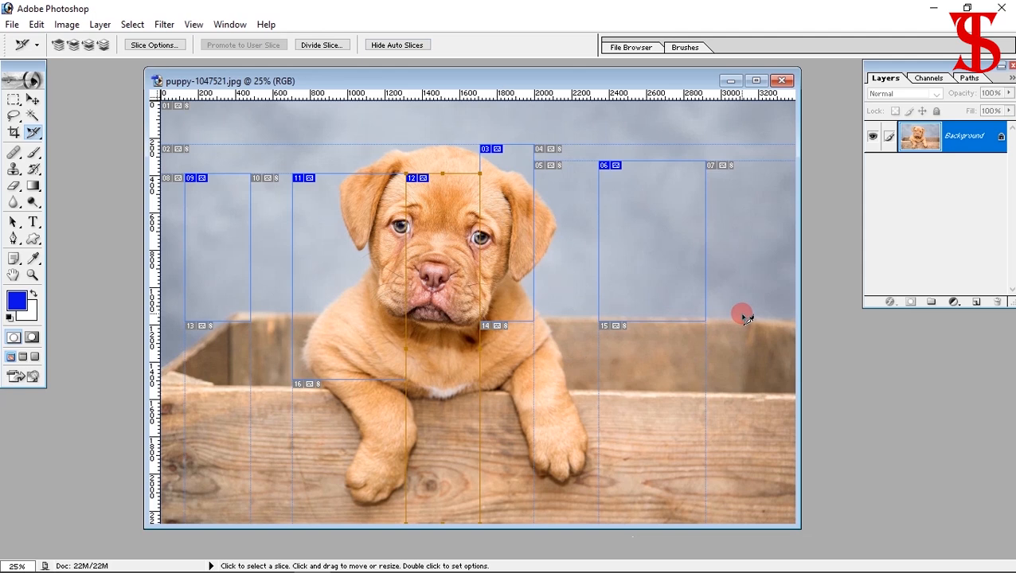
- Promote auto slice 07 at the image's right edge to a user slice, and hide the auto slices
click(716, 169)
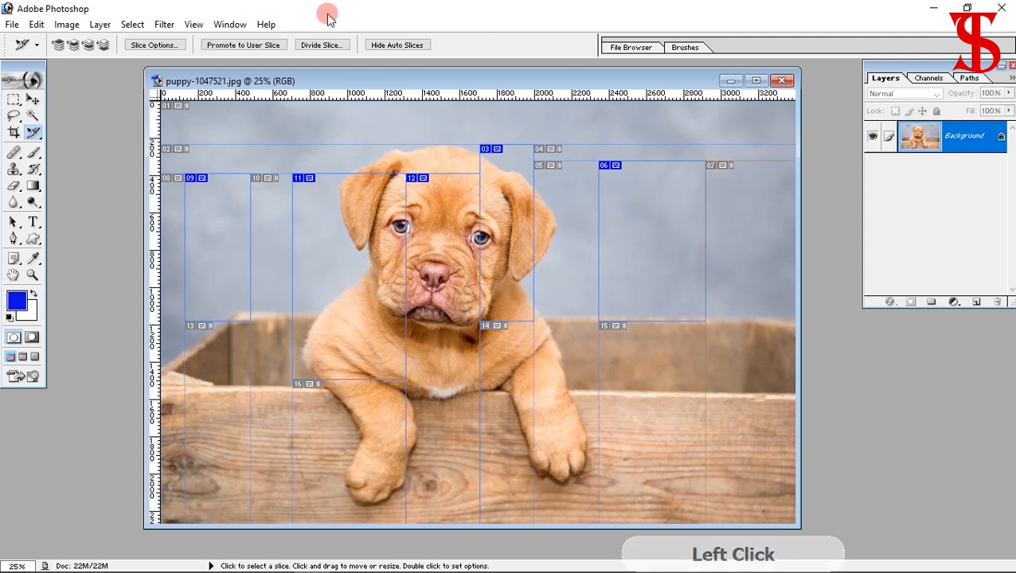
click(253, 46)
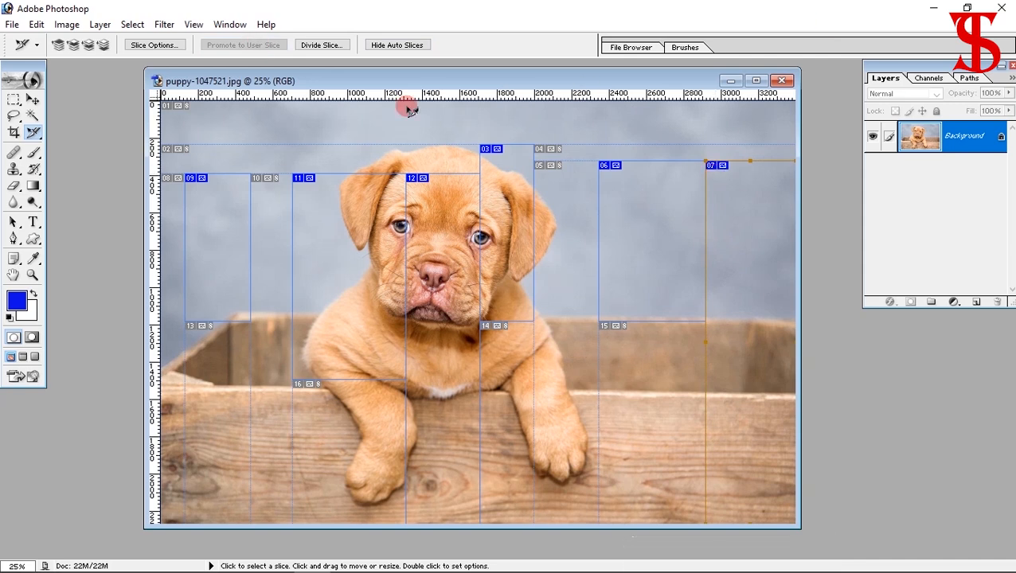
click(408, 47)
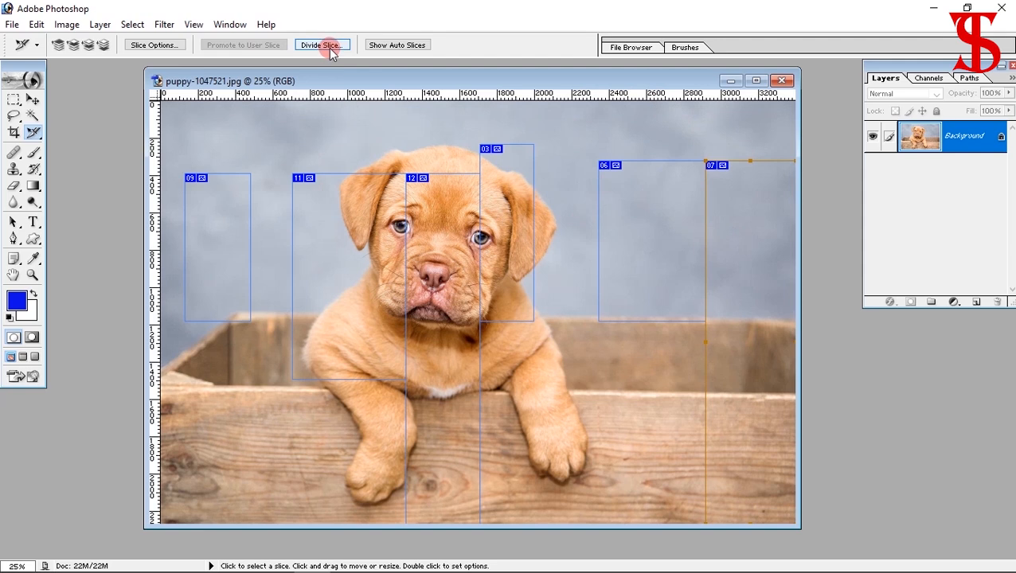
- Undo the slice promotions and all the drawn slices, and shift the image window slightly
key(ctrl+alt)
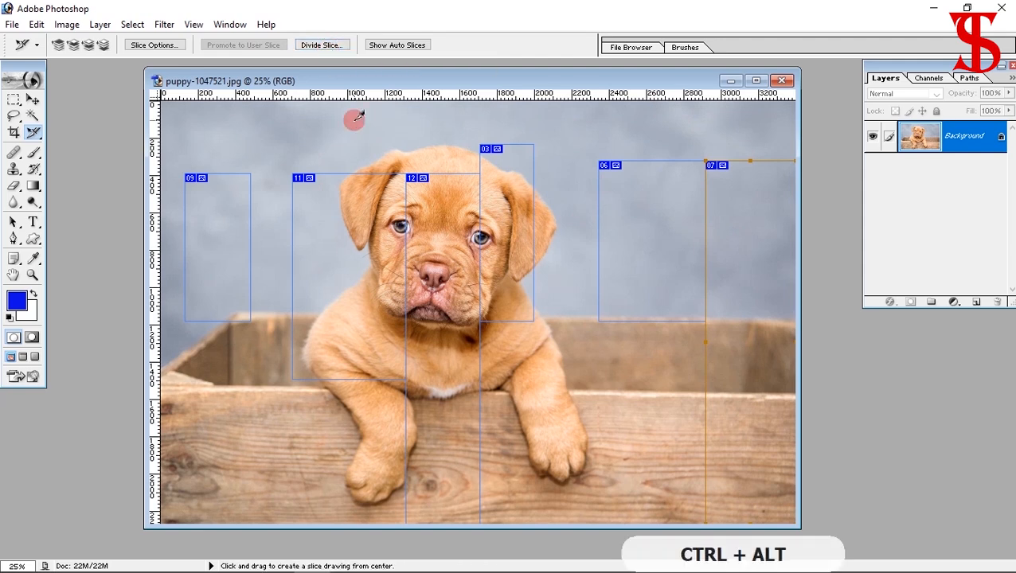
key(ctrl+alt+z)
key(ctrl+alt+z)
key(ctrl+alt+z)
key(ctrl+alt+z)
key(ctrl+alt+z)
key(ctrl+alt+z)
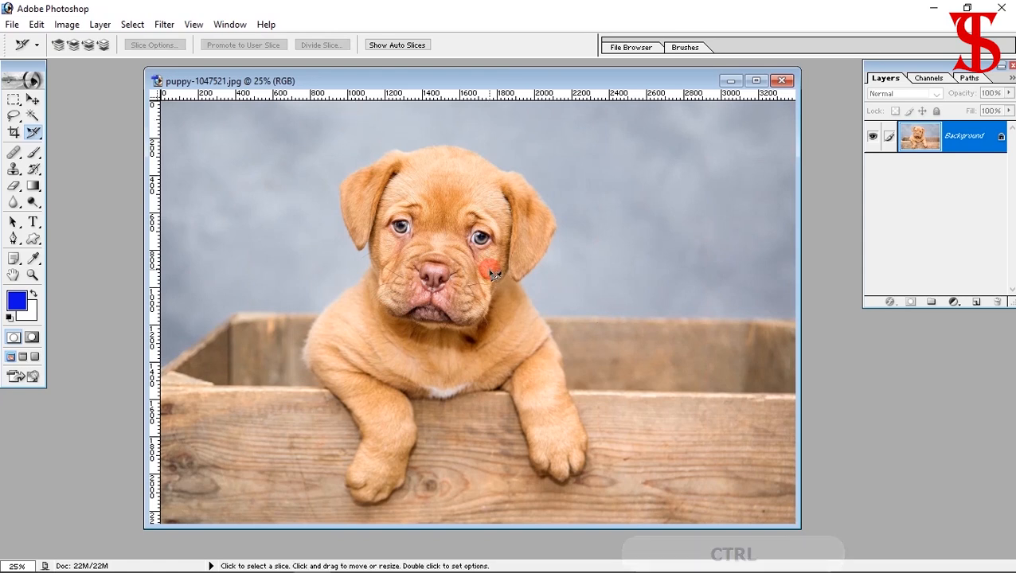
click(489, 119)
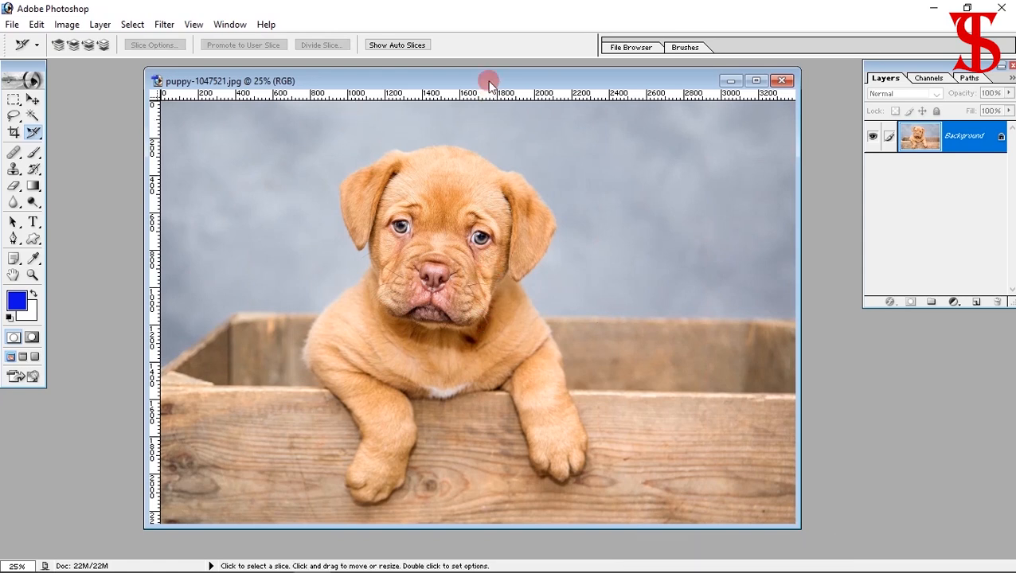
drag(490, 82, 504, 80)
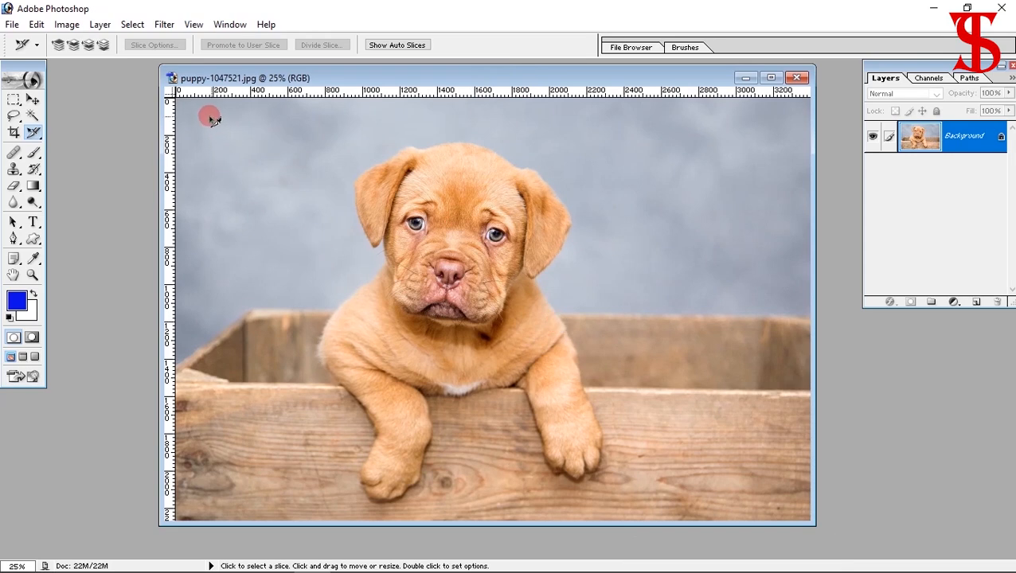
click(270, 130)
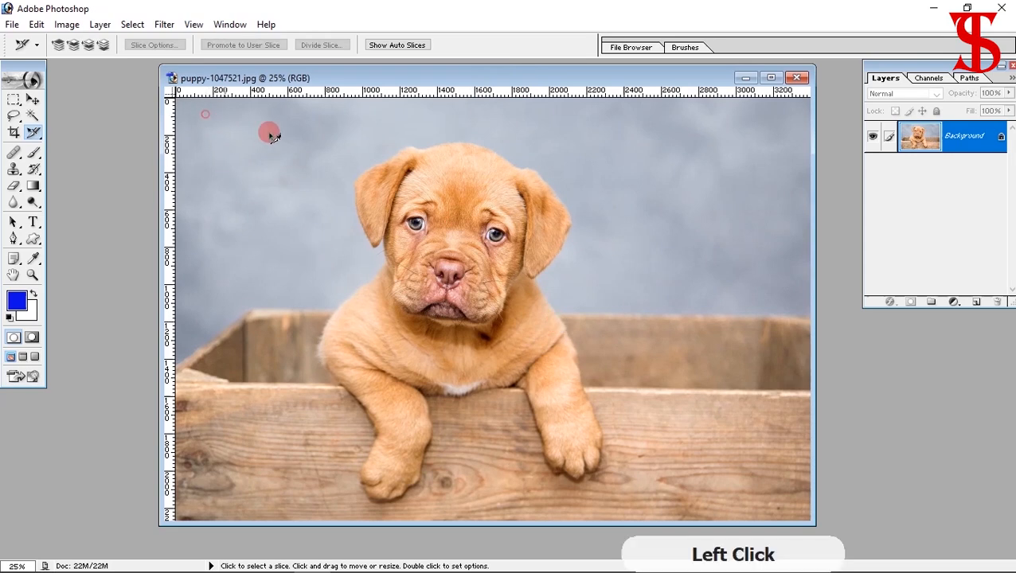
- Draw one large slice around the puppy with the Slice Tool, about 2520 × 2110 px
right_click(30, 133)
click(89, 131)
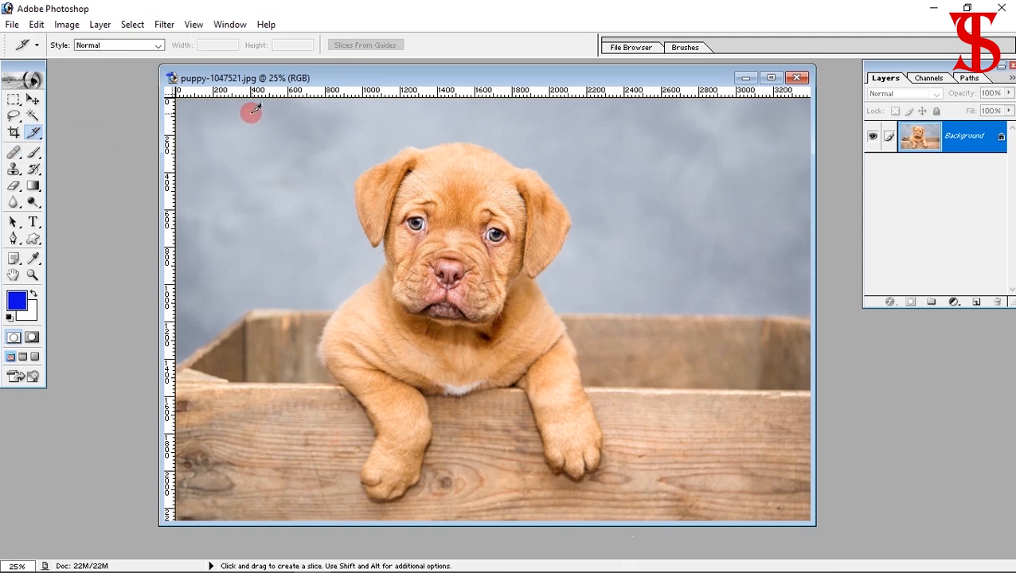
drag(252, 112, 722, 504)
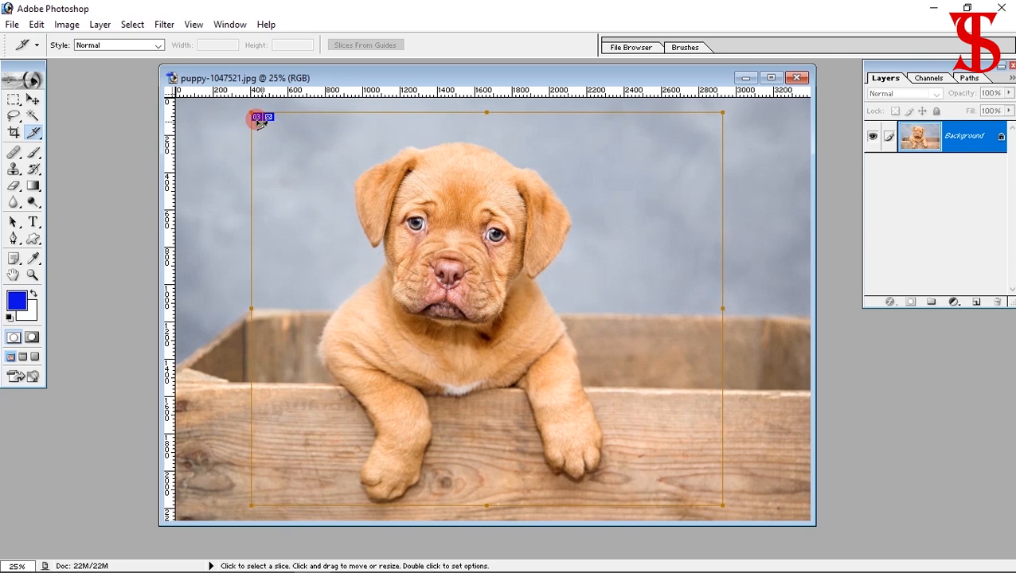
- Switch to the Slice Select Tool and open the Divide Slice settings for the slice around the puppy
right_click(32, 133)
click(97, 147)
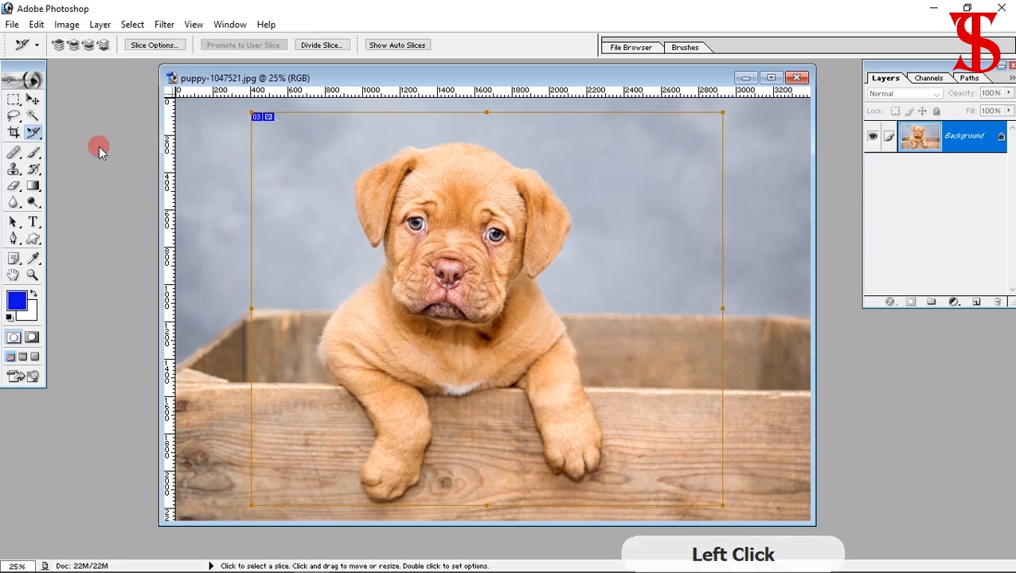
click(321, 45)
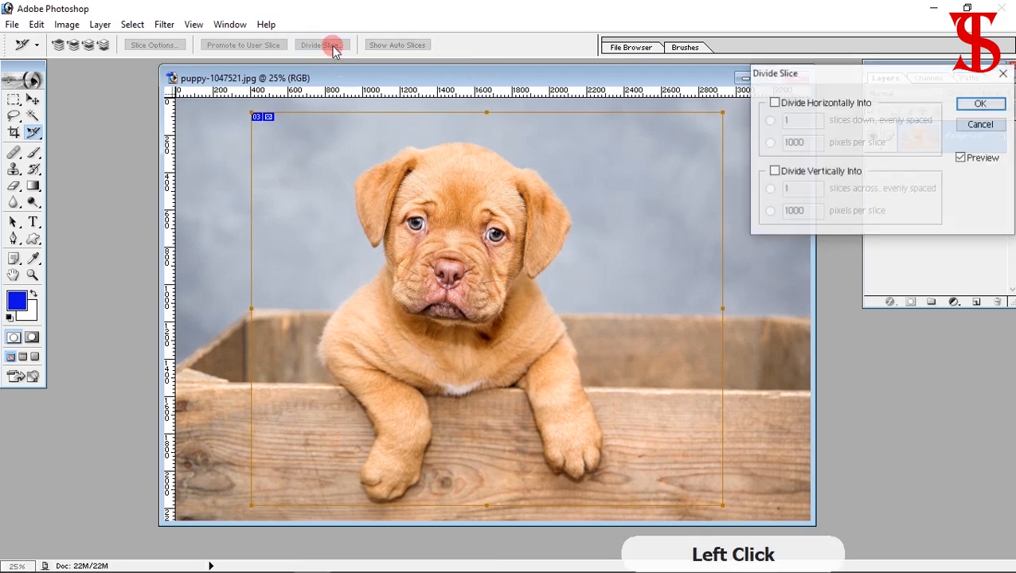
drag(858, 72, 839, 97)
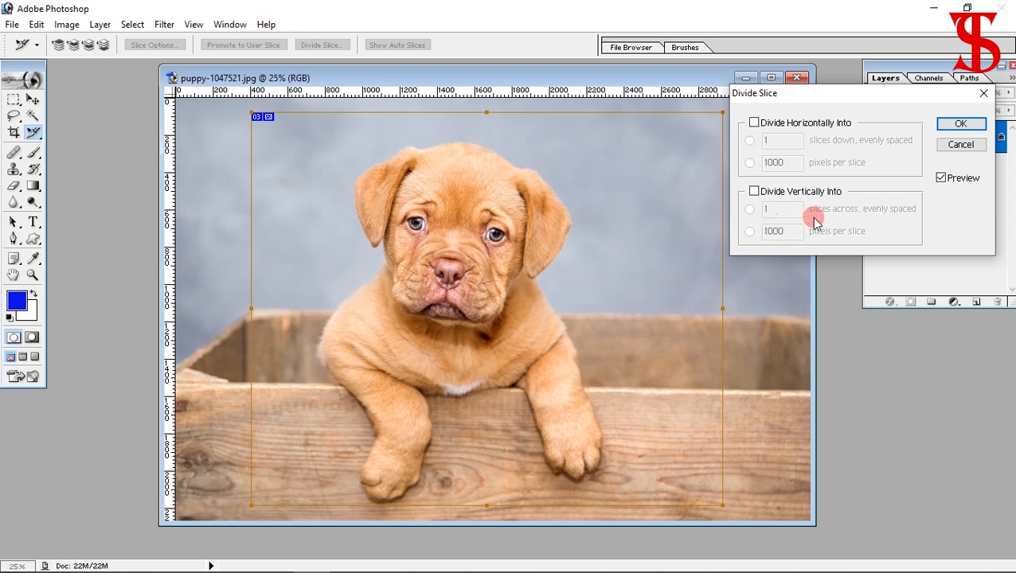
- Enable horizontal division of the slice with 4 evenly spaced slices down
click(752, 122)
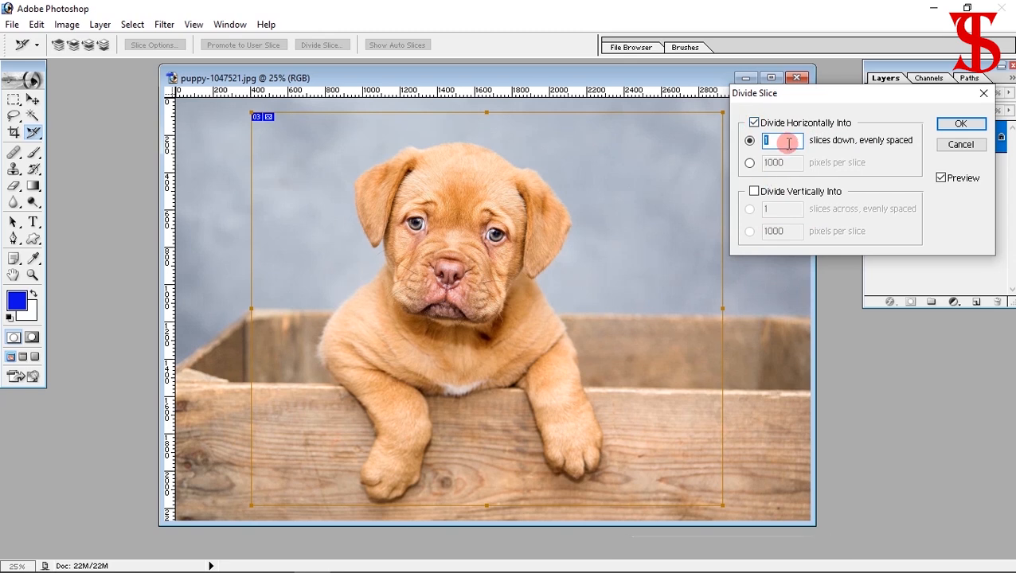
click(781, 143)
key(BackSpace)
text(4)
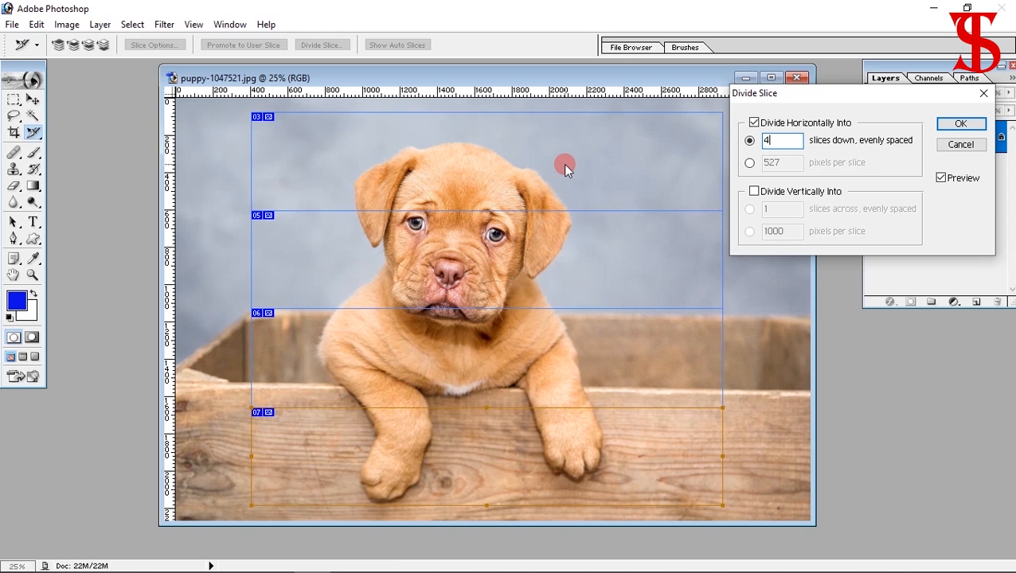
- Preview the horizontal division with 2 and 3 slices down, and reset it to 1
key(BackSpace)
text(2)
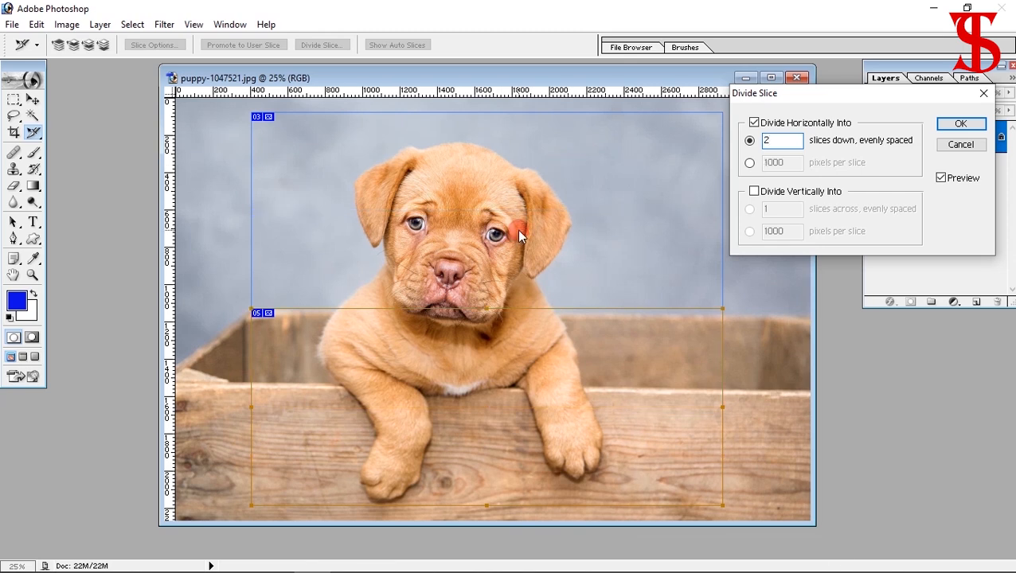
key(BackSpace)
text(3)
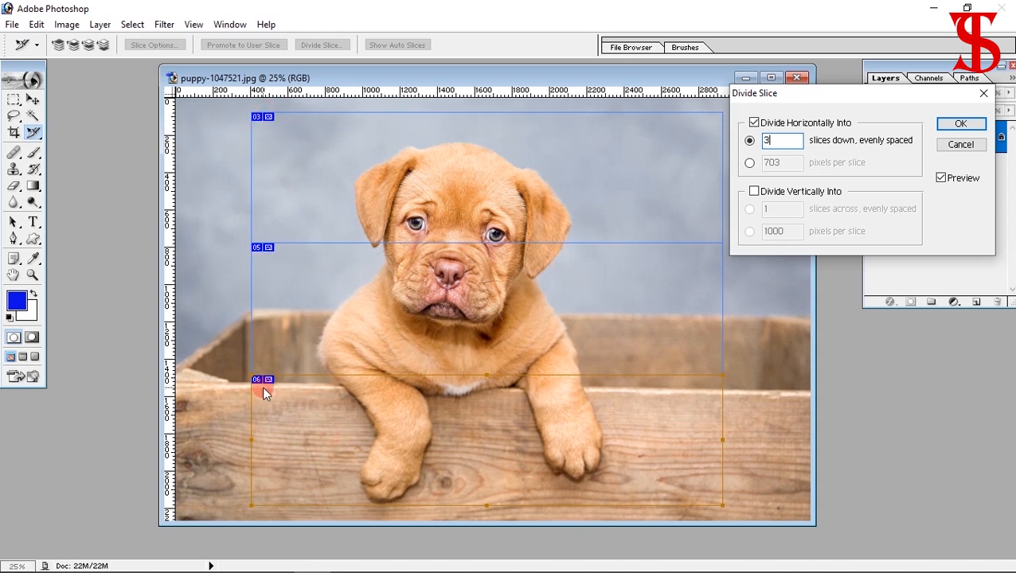
double_click(774, 140)
key(BackSpace)
text(1)
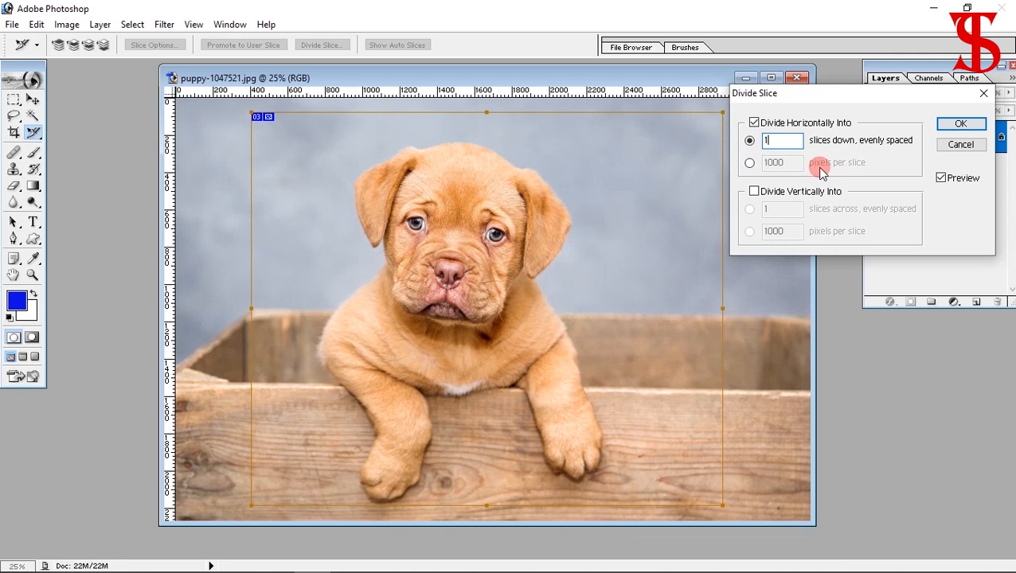
- Switch the horizontal division to pixels per slice and try 300, followed by 200 pixels
click(750, 164)
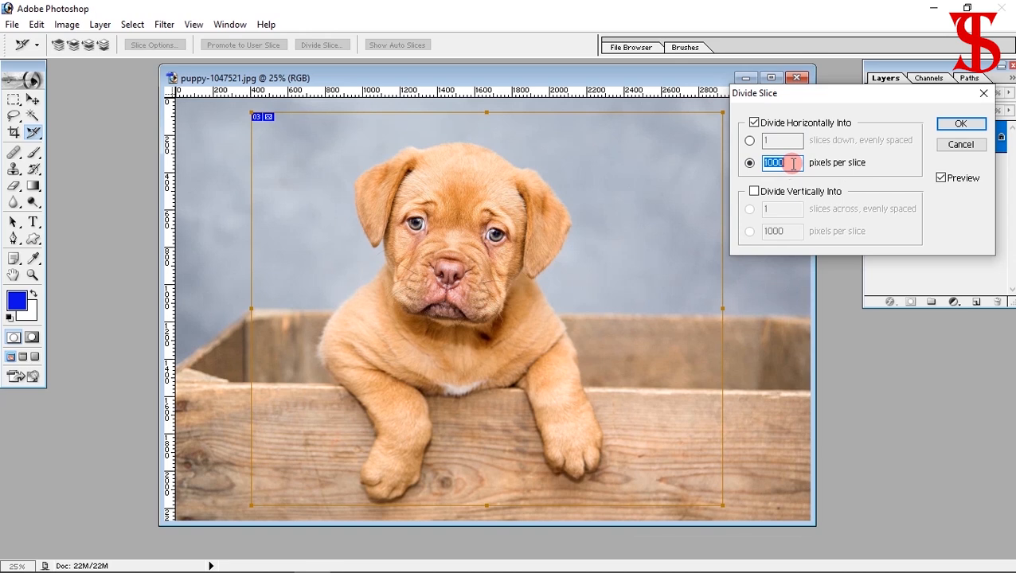
text(300)
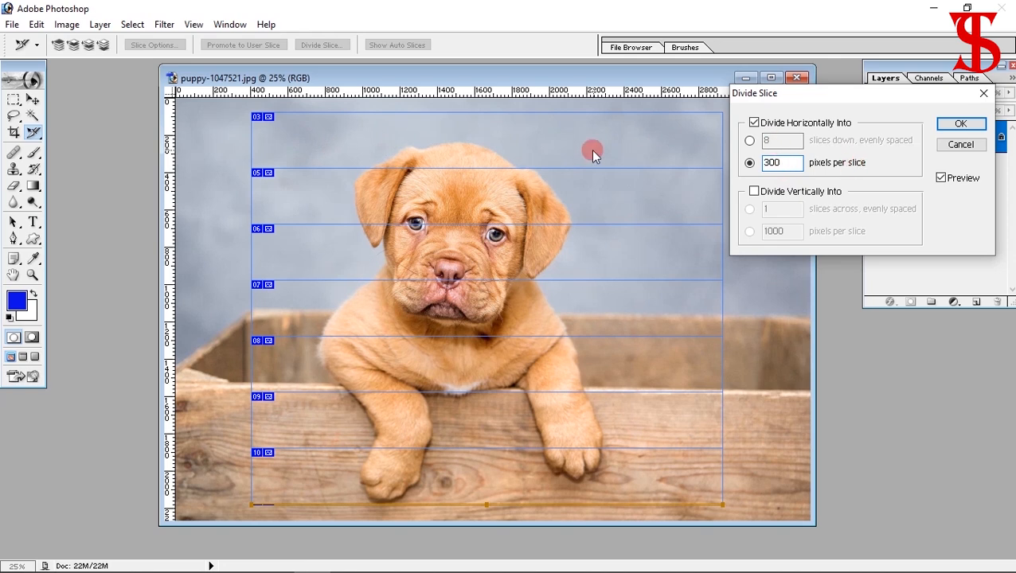
key(BackSpace)
key(BackSpace)
key(BackSpace)
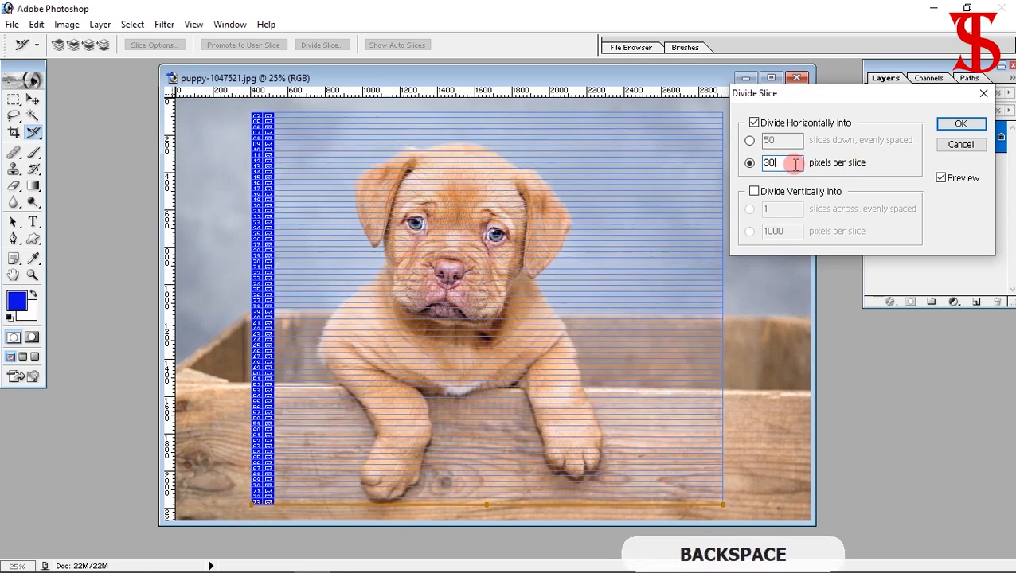
text(200)
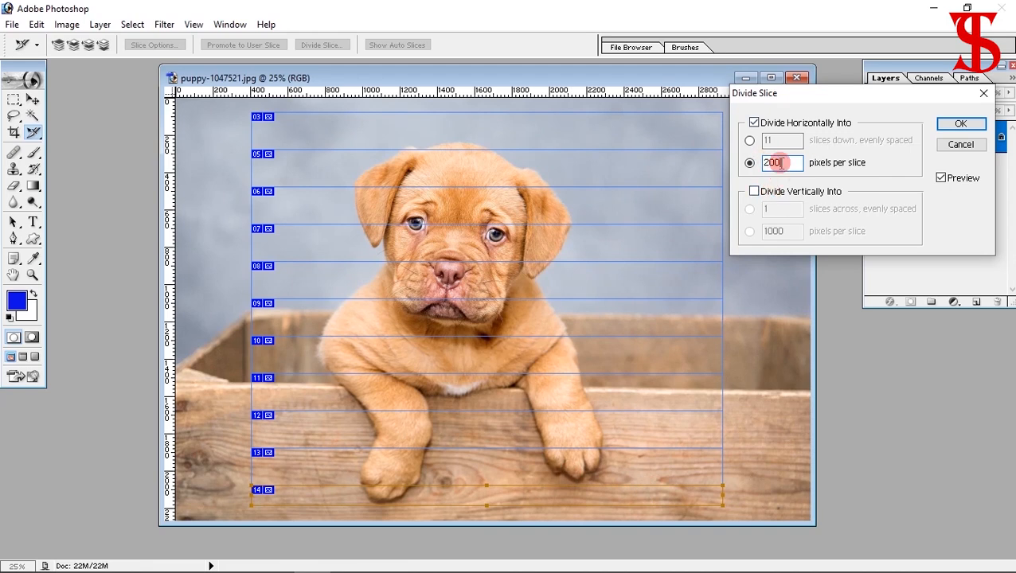
- Turn off horizontal division and divide the slice vertically, trying 2 slices across before setting 5 evenly spaced ones
click(756, 193)
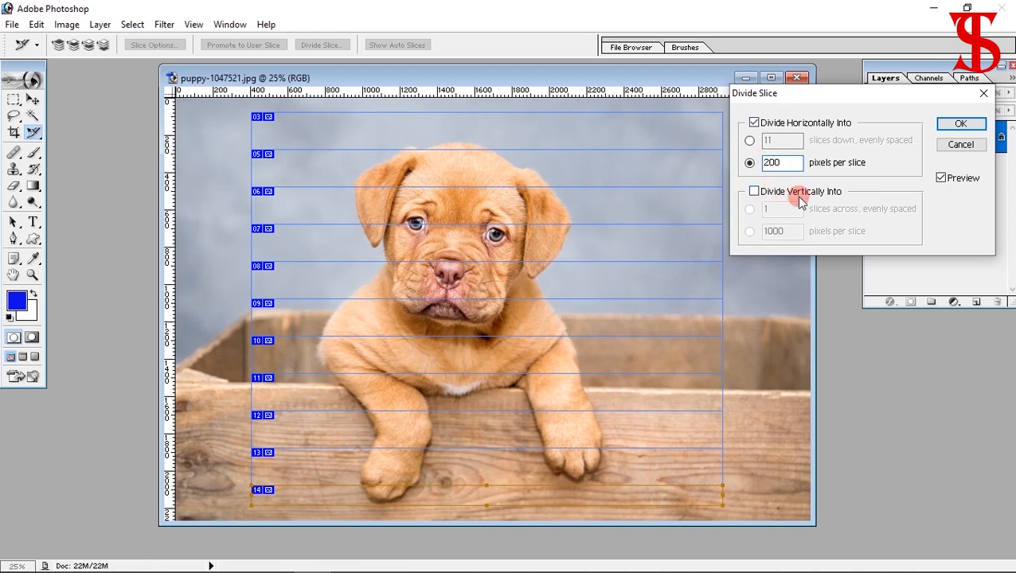
click(754, 123)
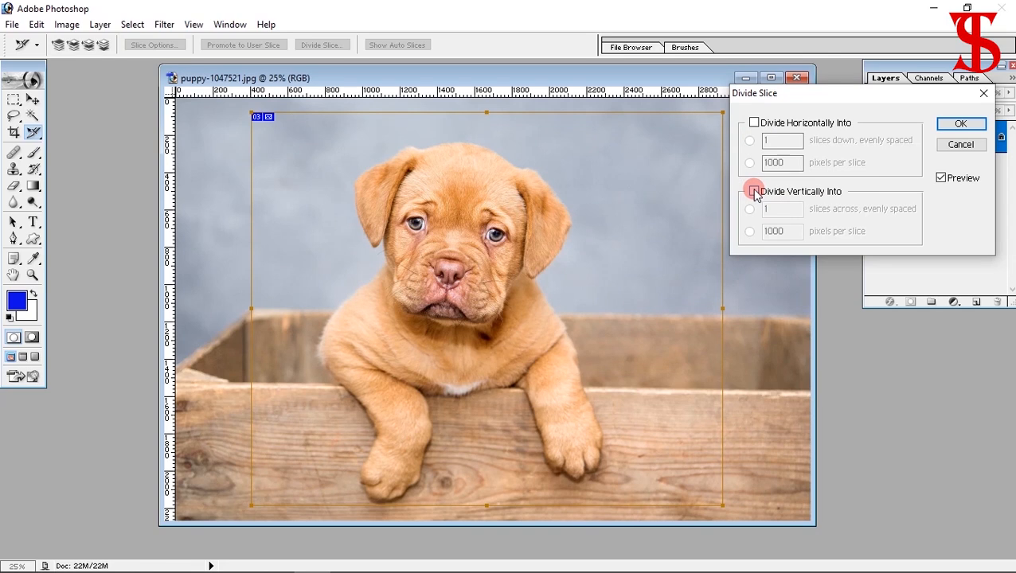
click(753, 192)
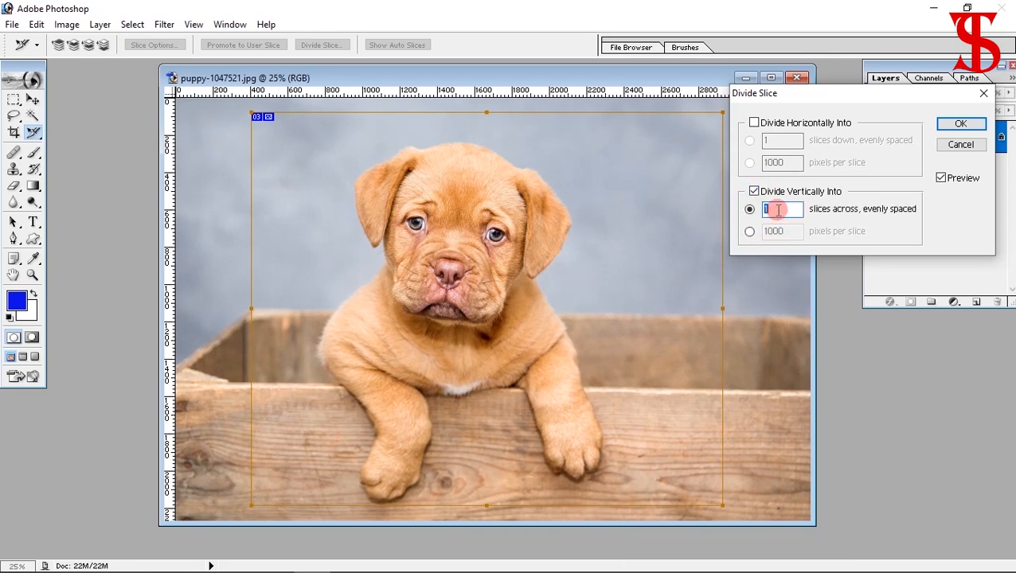
text(2)
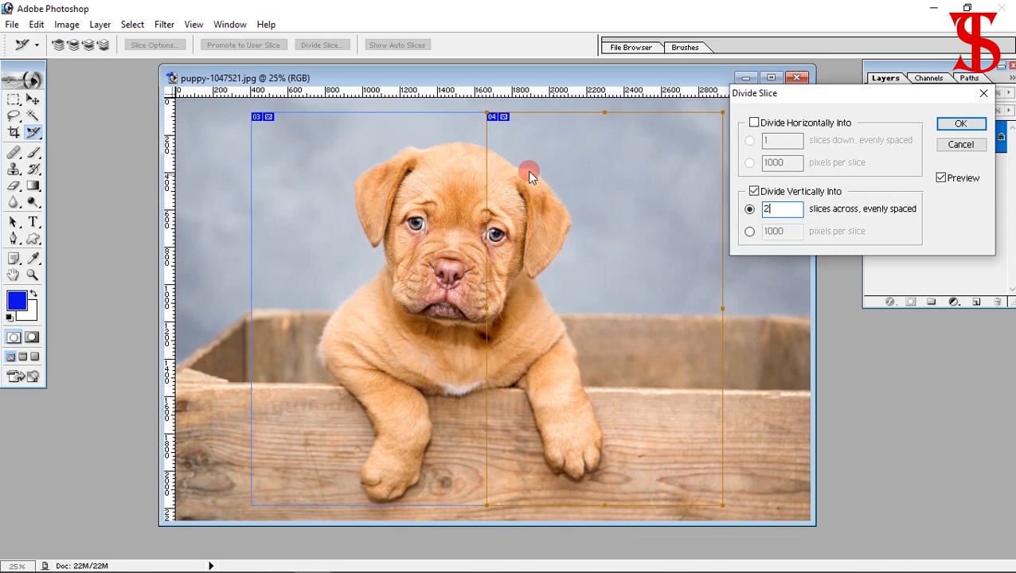
drag(775, 208, 718, 206)
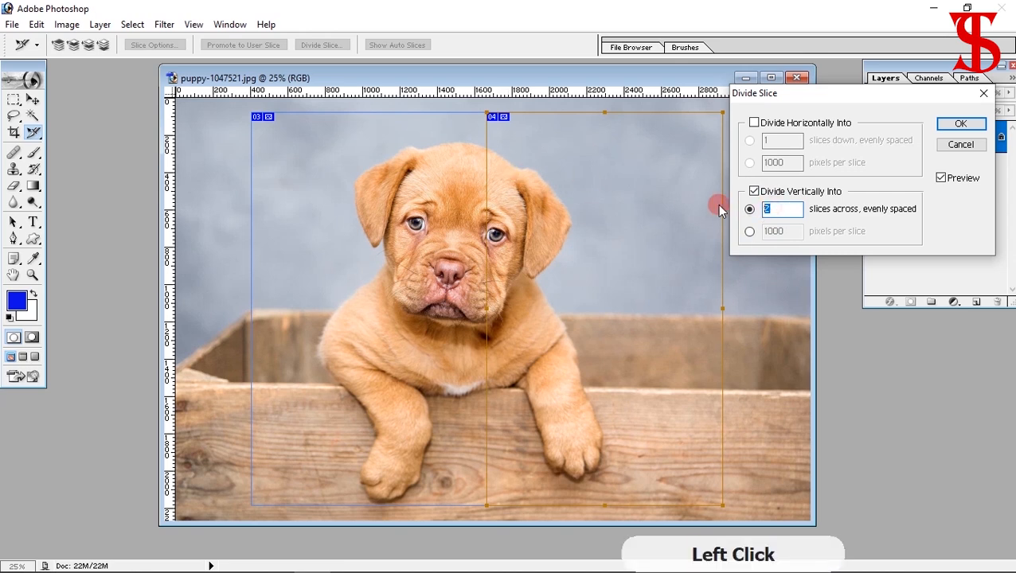
text(5)
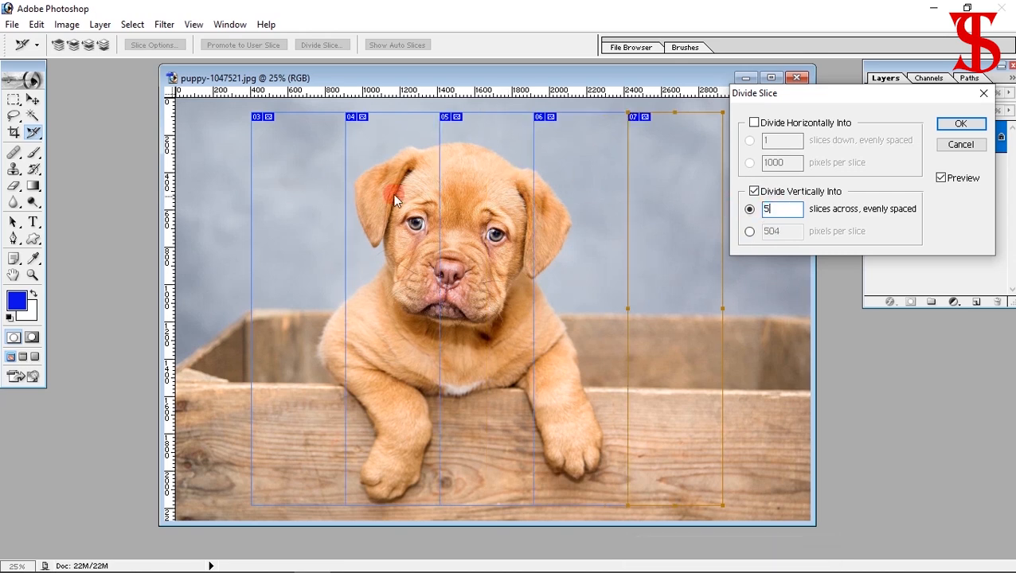
- Reset the vertical division, switch it to 300 pixels per slice, and apply the slice division
click(753, 191)
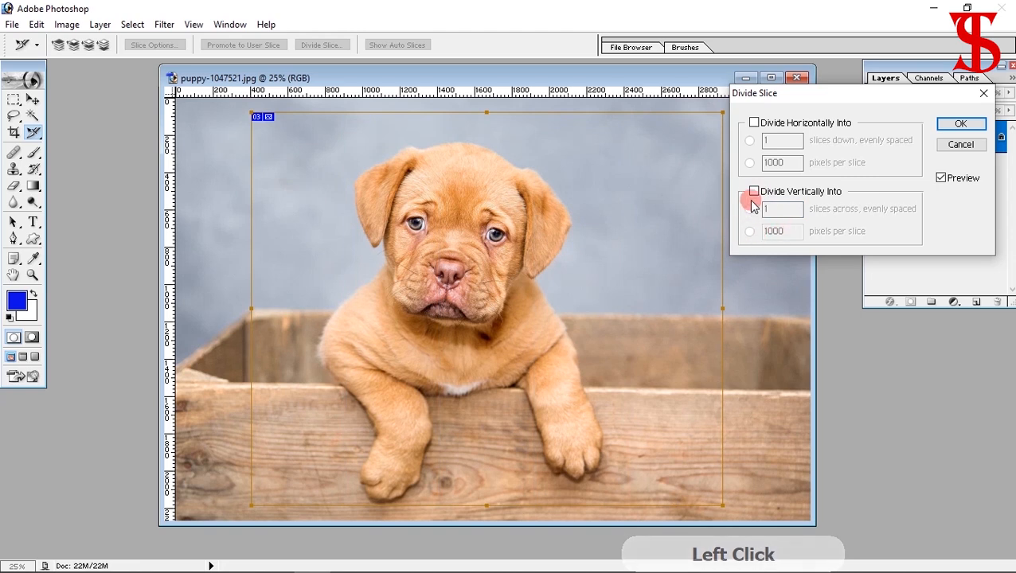
click(752, 192)
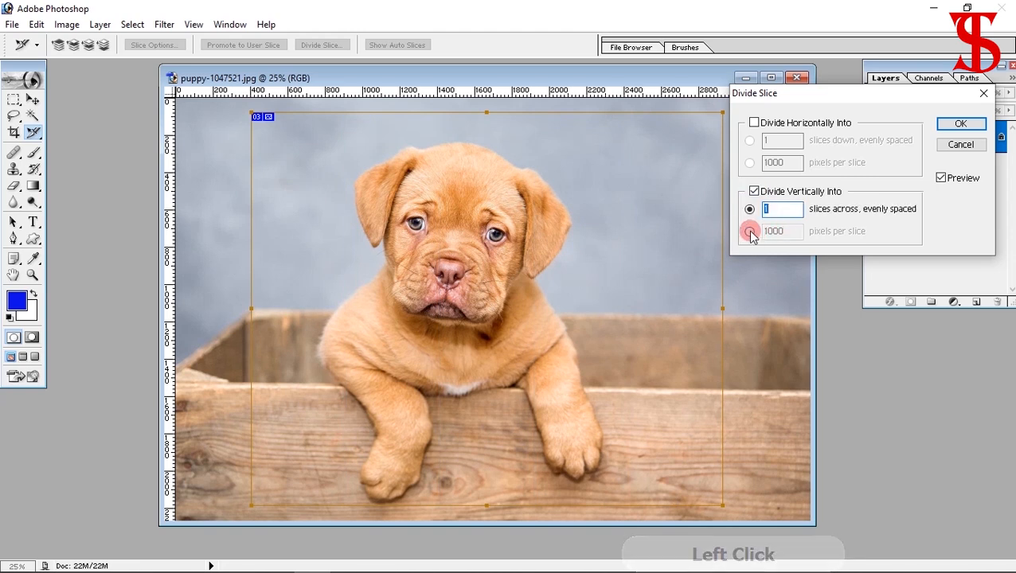
click(750, 232)
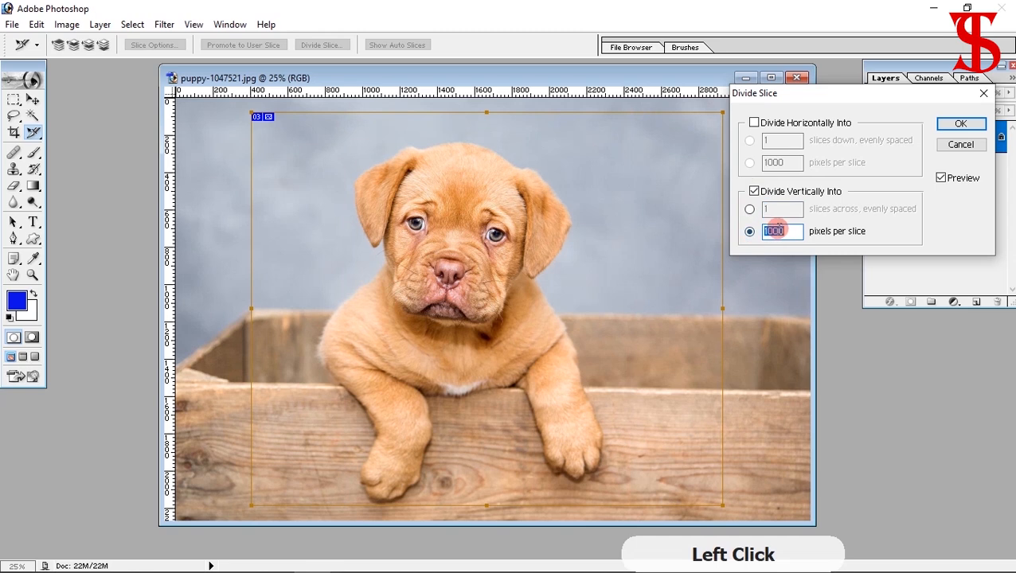
text(3)
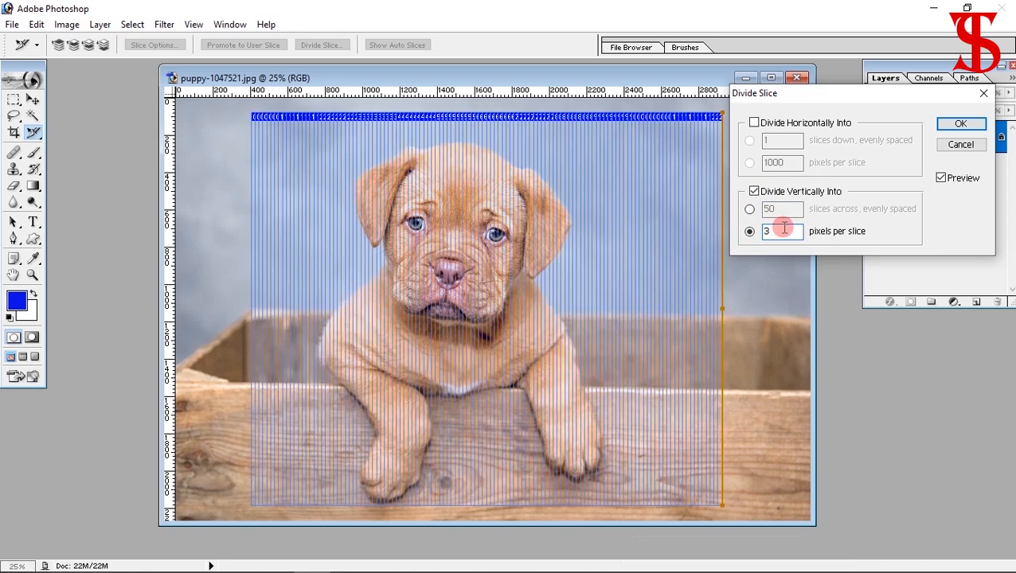
text(00)
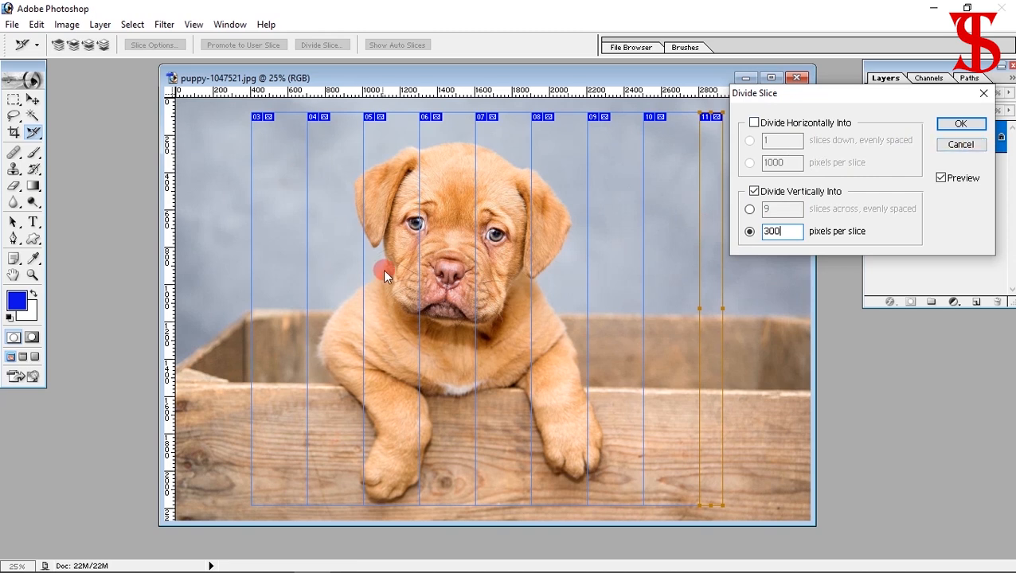
right_click(273, 159)
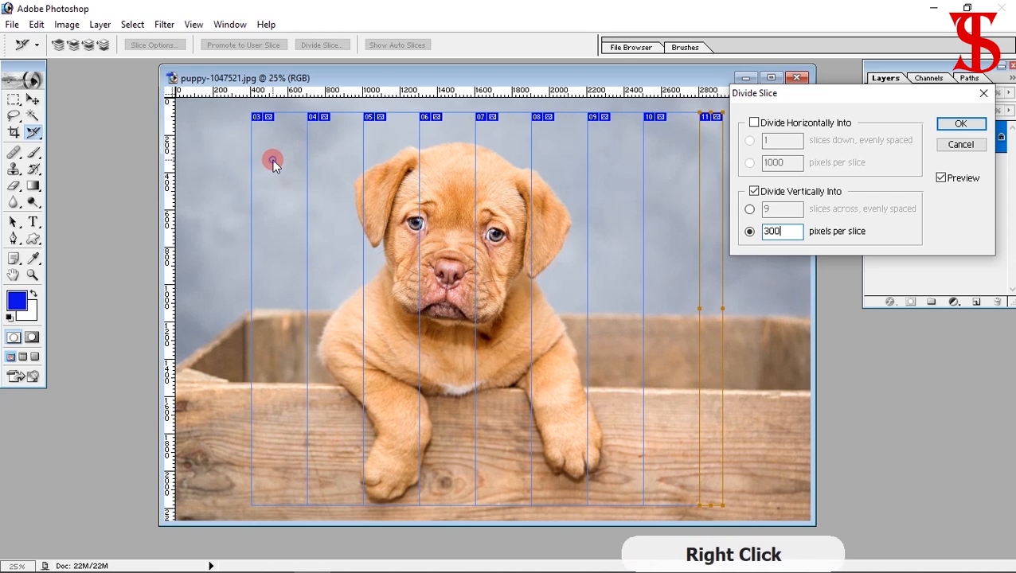
click(288, 187)
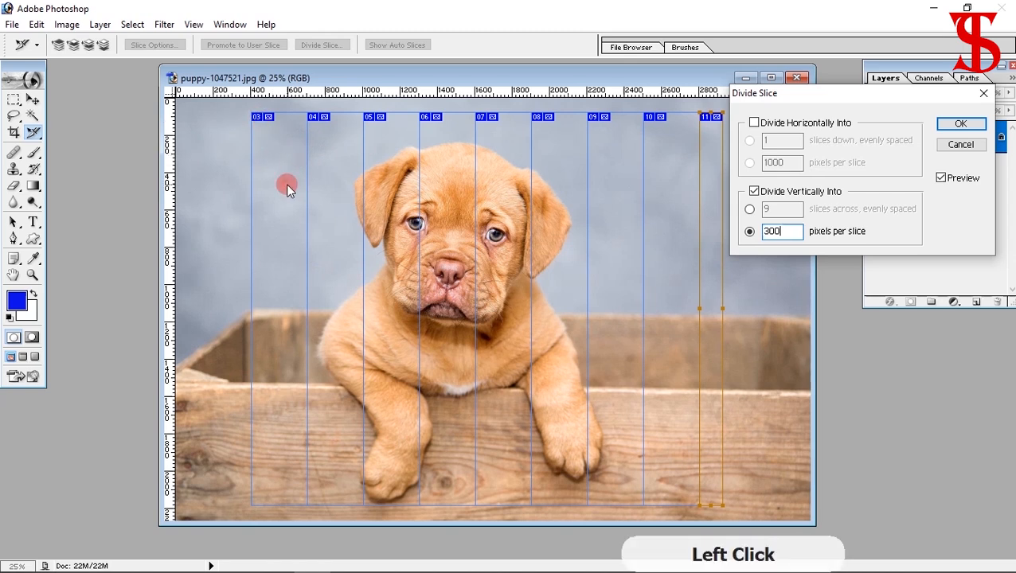
click(962, 127)
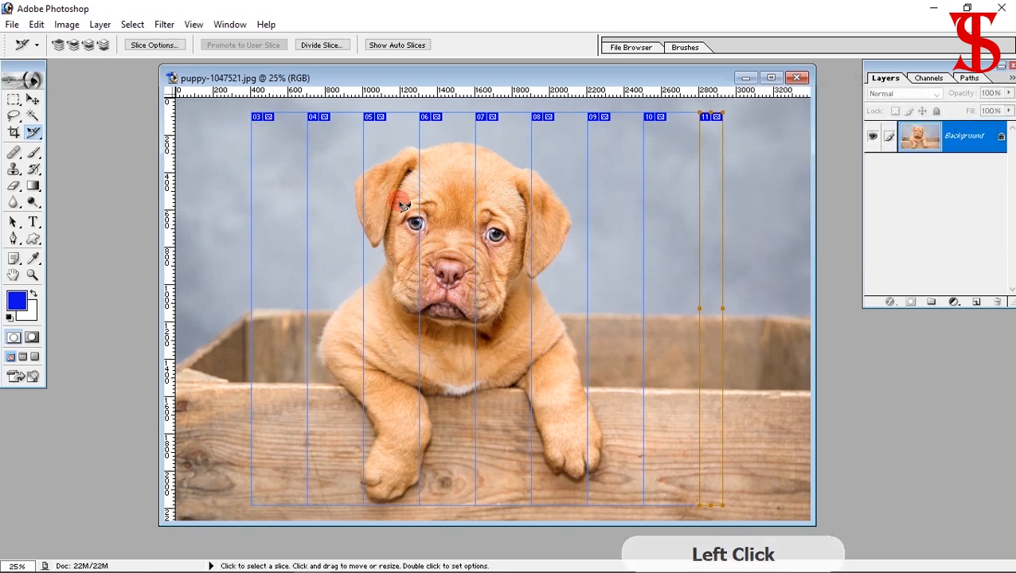
- Check the options of the first divided slice, then step back through the history until all slices are removed
double_click(277, 196)
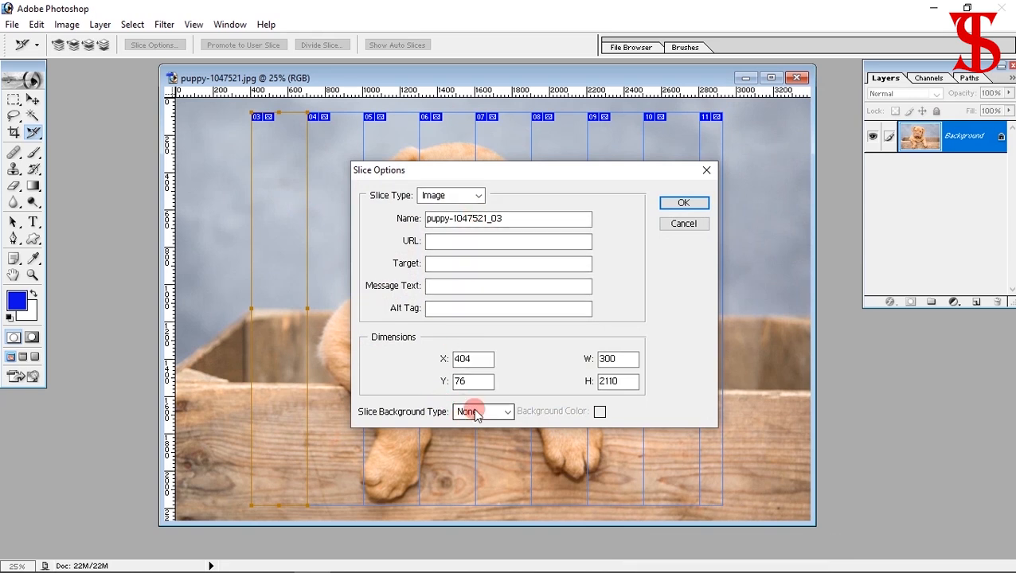
click(683, 224)
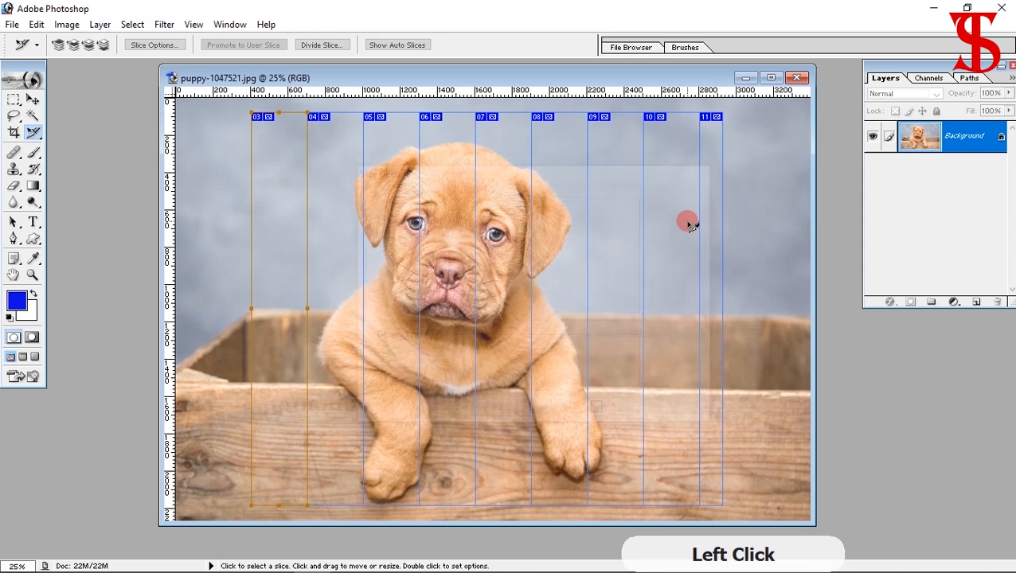
key(ctrl+alt)
key(ctrl+alt+z)
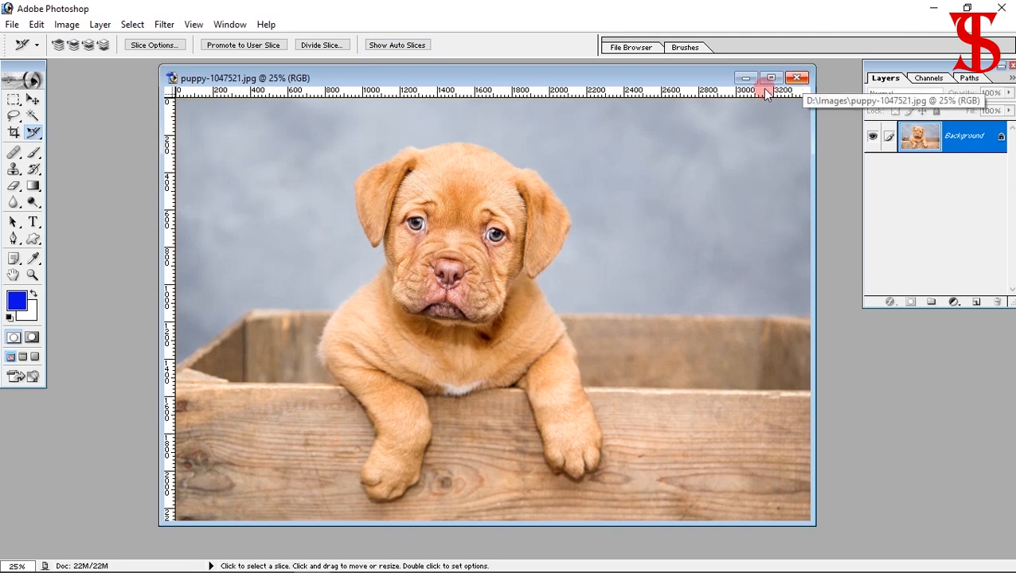
- View the slice options for the whole undivided image, then close puppy-1047521.jpg
click(157, 45)
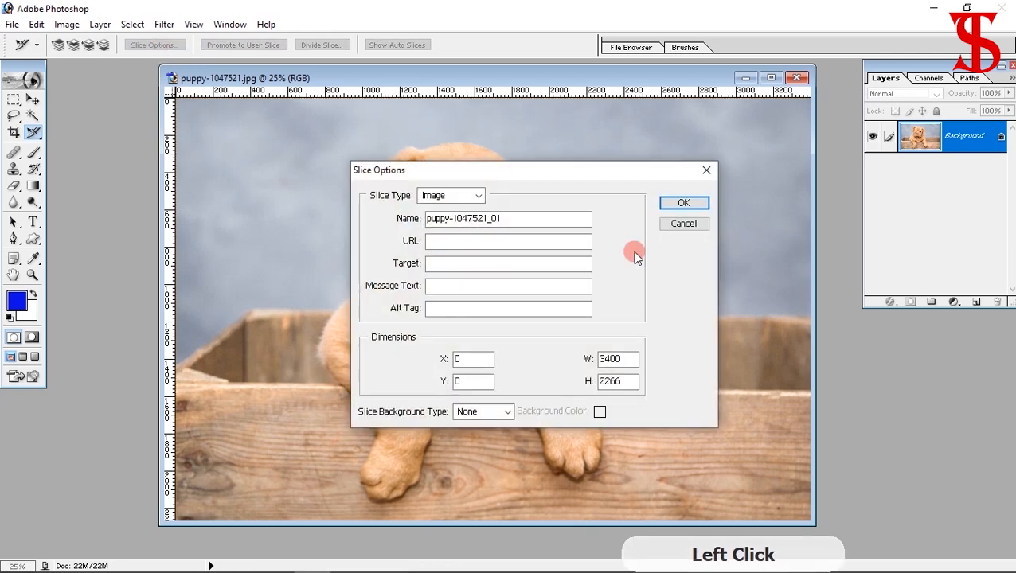
click(685, 226)
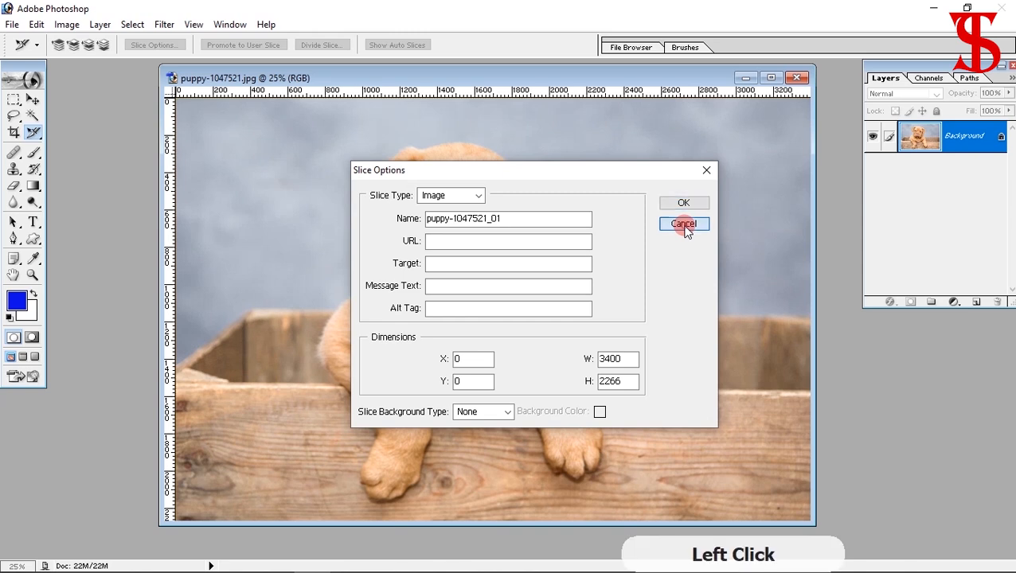
click(797, 77)
click(515, 229)
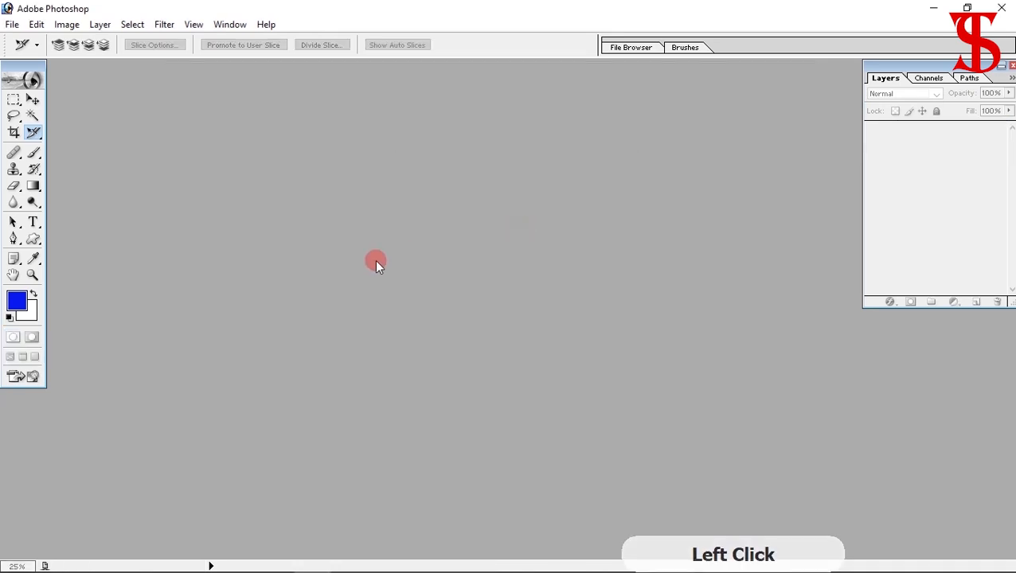
- Open the image "for slice tool" from the Images folder and move its window clear of the toolbox
double_click(324, 279)
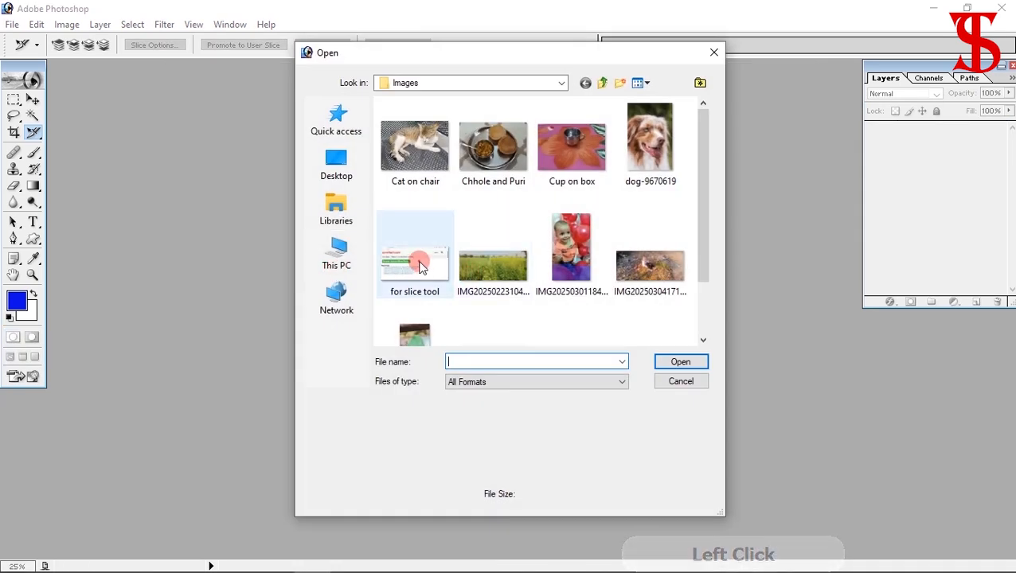
click(416, 265)
click(680, 363)
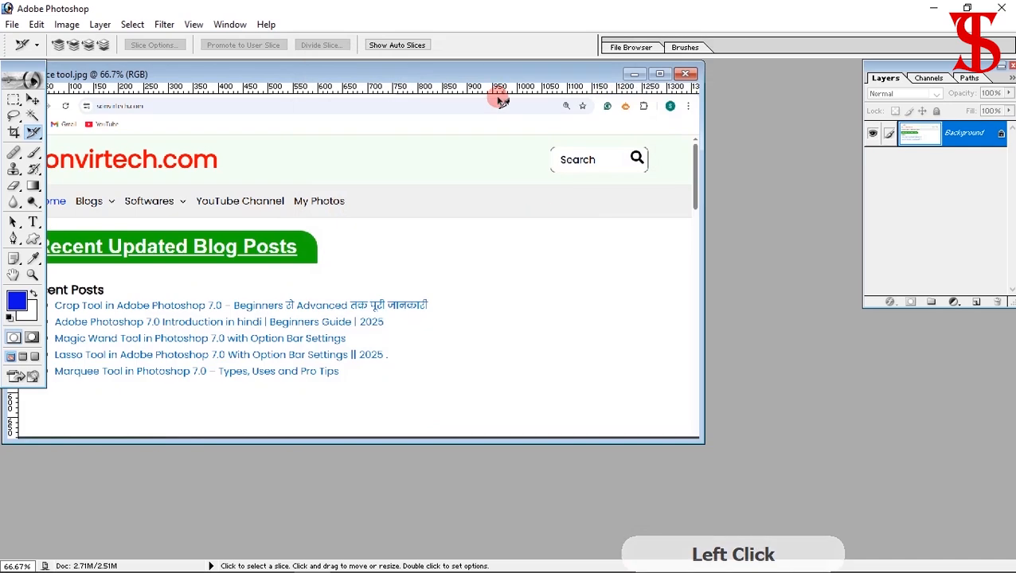
drag(494, 86, 594, 95)
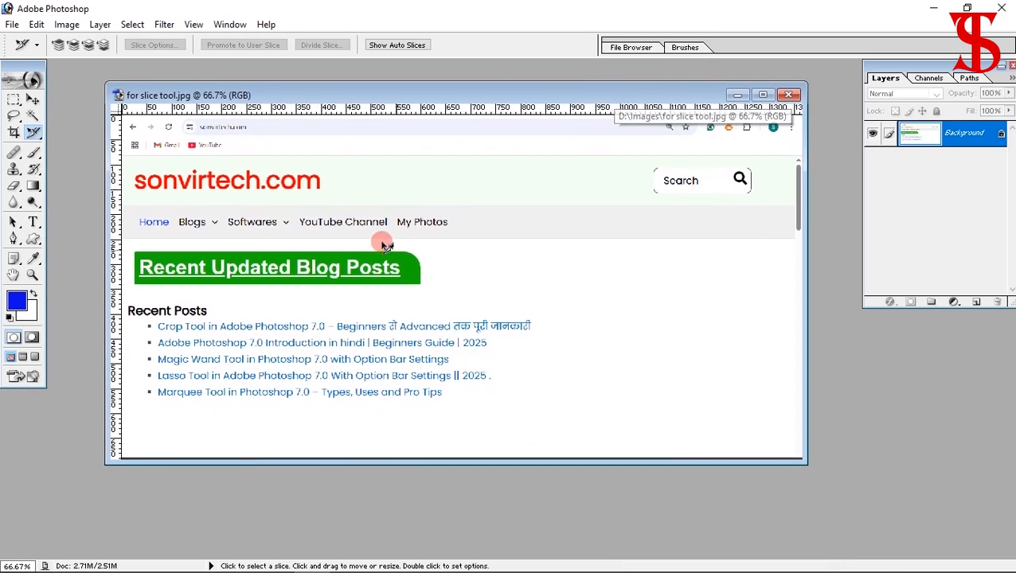
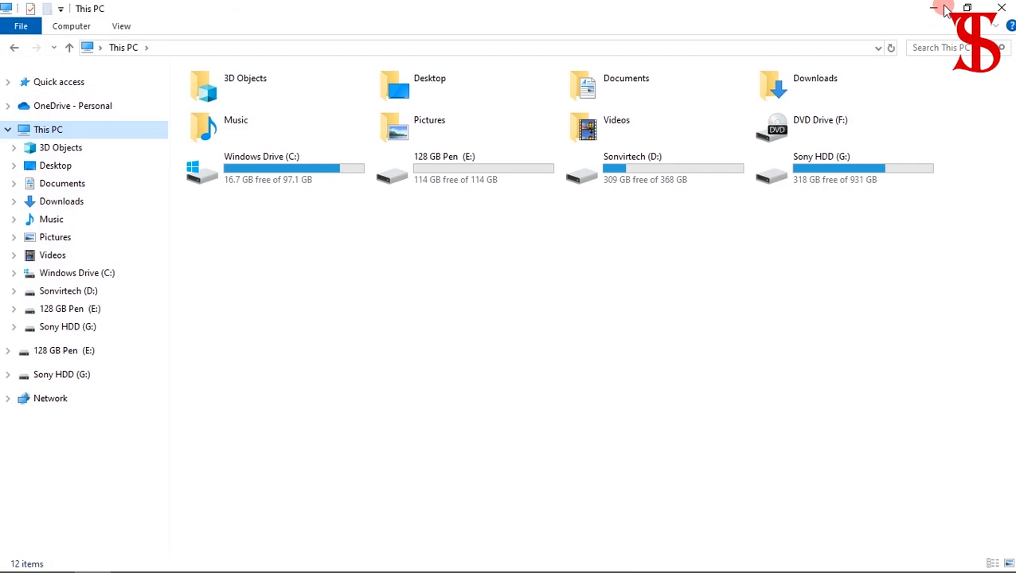
- Open the Slice tool document from the desktop's Blog posts folder in Word, dismiss the activation notice, and look through the Name and URL notes
click(933, 8)
click(930, 10)
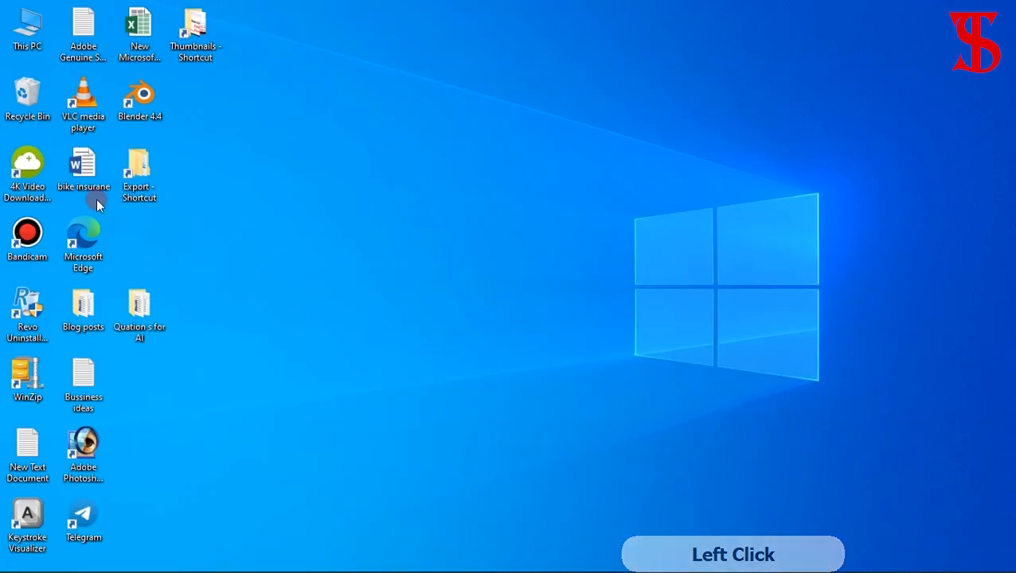
double_click(84, 307)
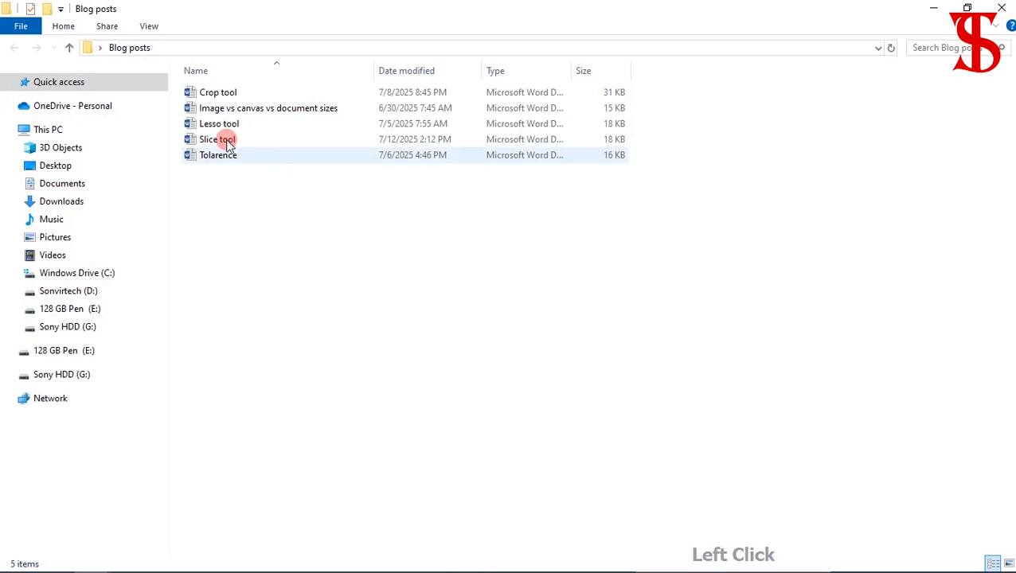
double_click(219, 141)
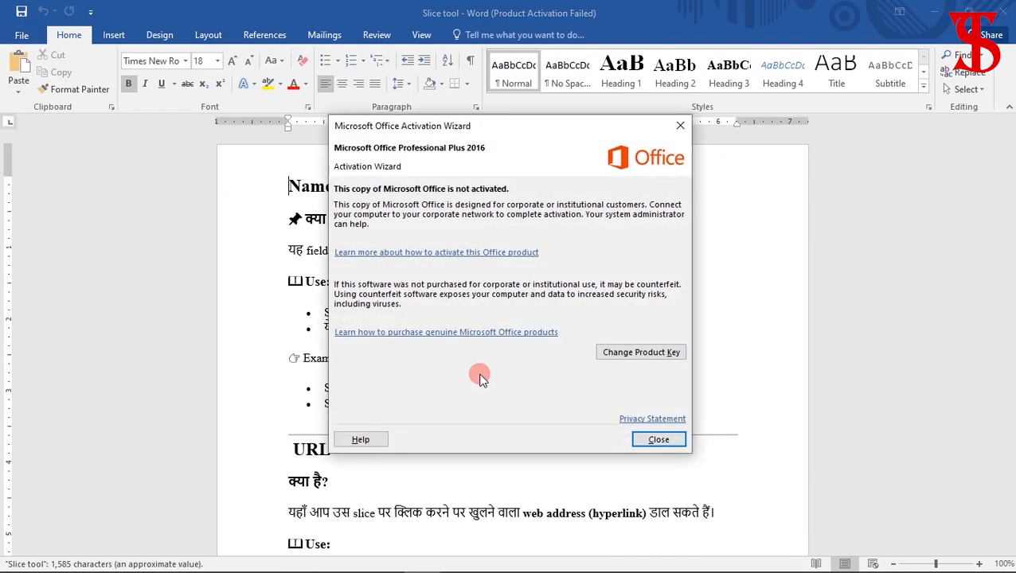
click(657, 439)
scroll(458, 359, down, 3)
scroll(457, 358, down, 4)
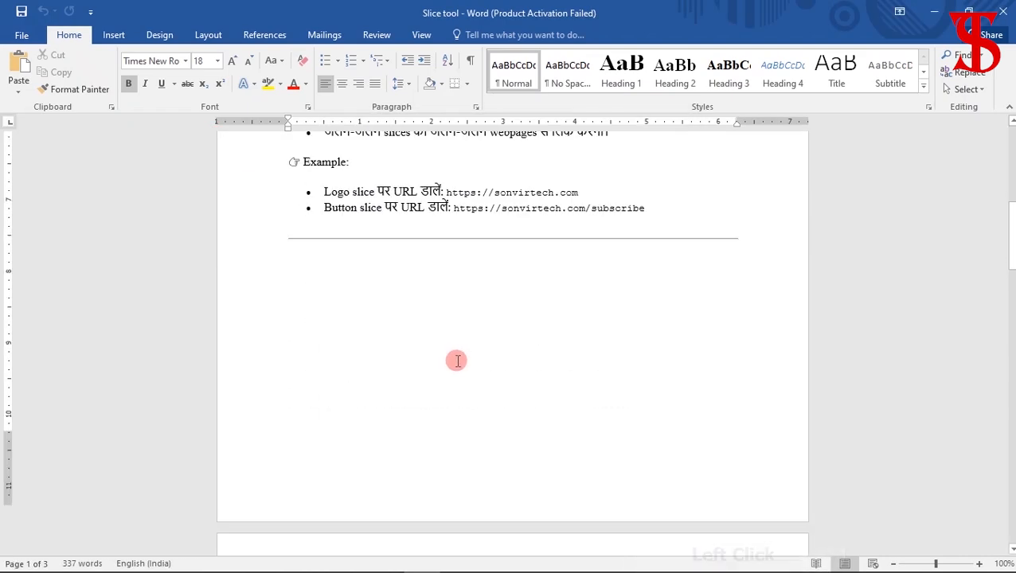
scroll(457, 358, up, 6)
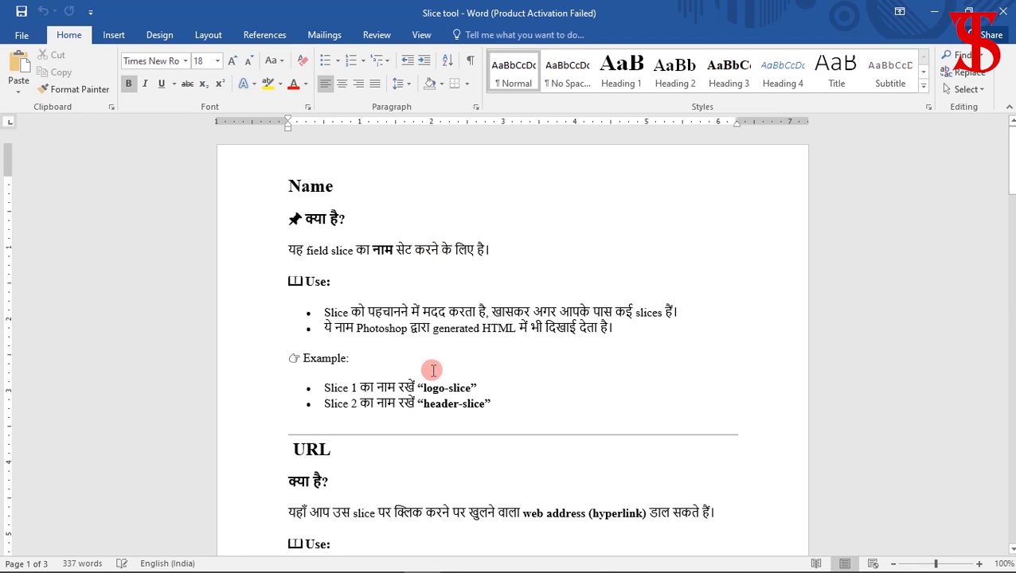
- Switch back to Photoshop and set the name of the website navigation slice to "Menu bar" in its slice options
key(alt+Tab)
key(alt+Tab)
key(alt+Tab)
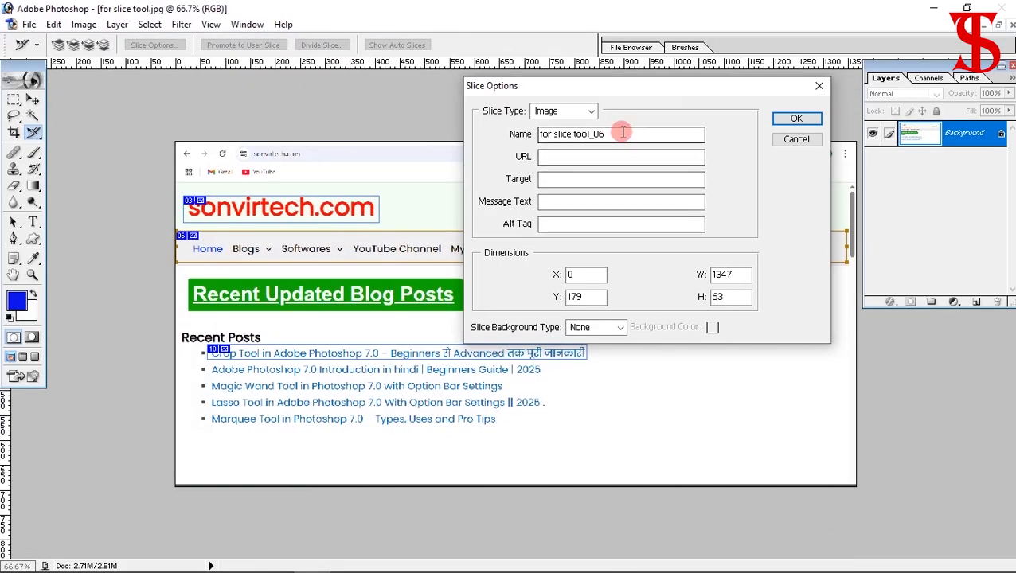
drag(678, 133, 541, 136)
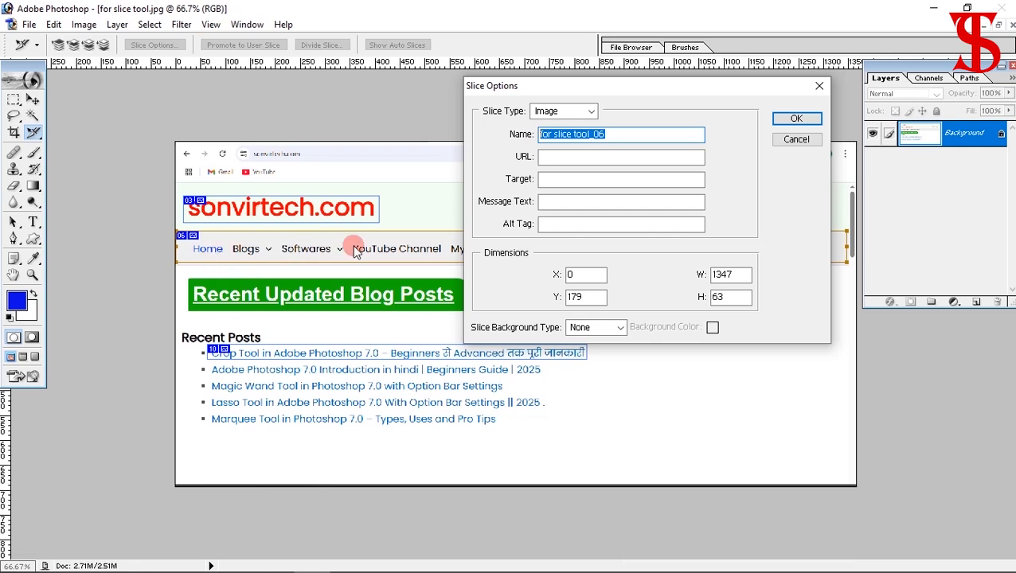
text(Menu bar)
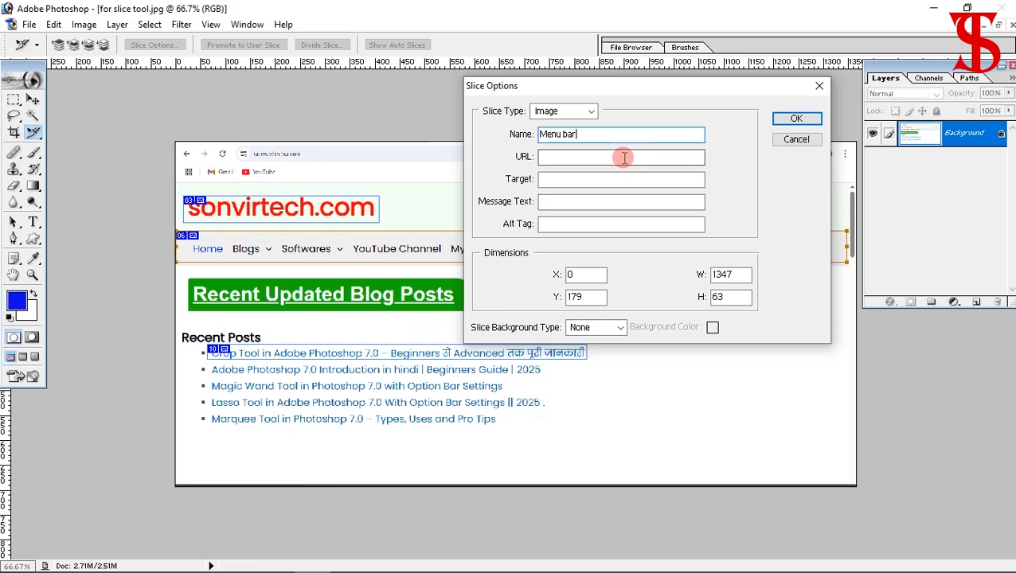
- Read the URL section of the Word notes, then copy the home page address of sonvirtech.com from Chrome
key(alt+Tab)
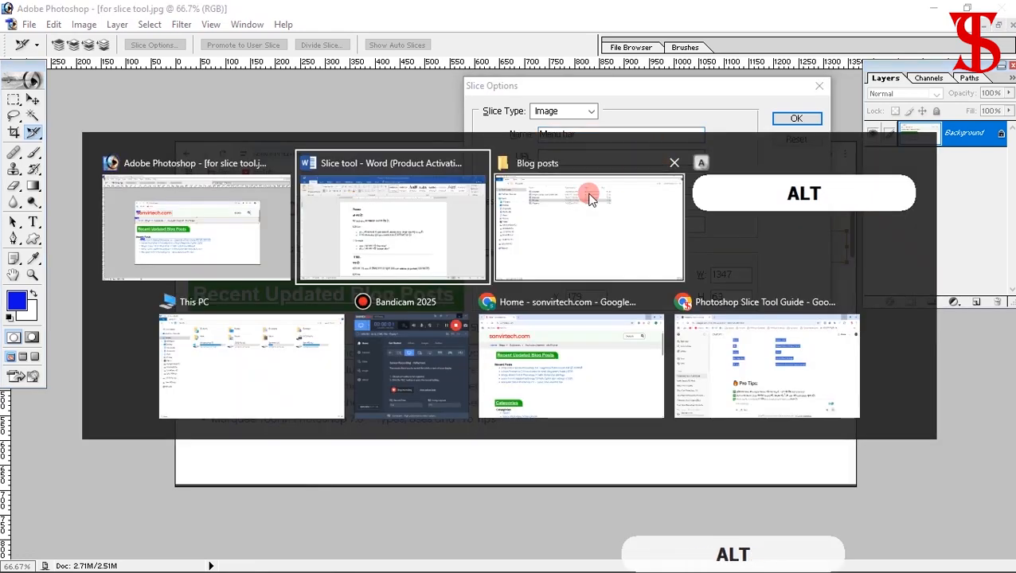
scroll(478, 379, down, 5)
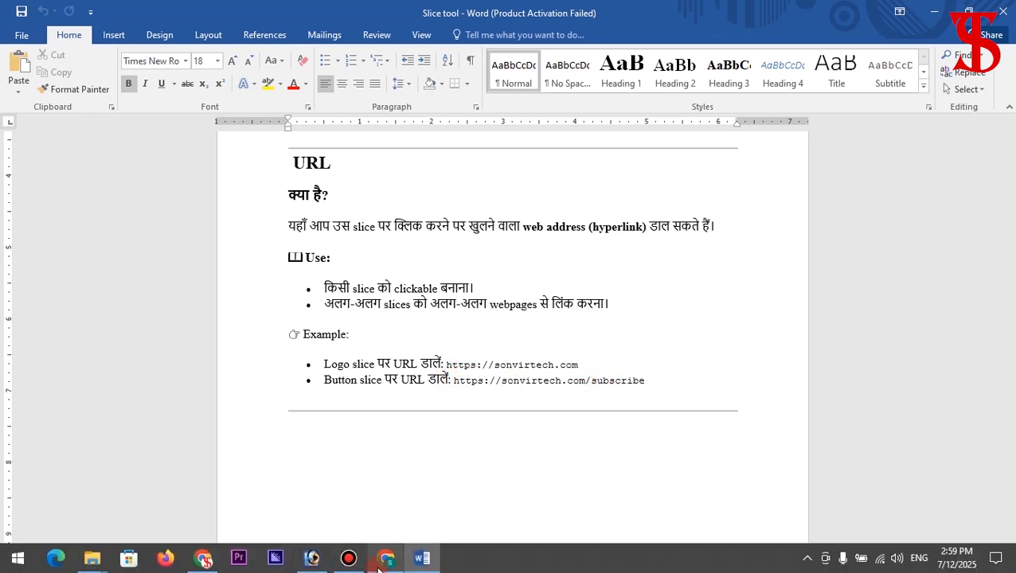
click(381, 567)
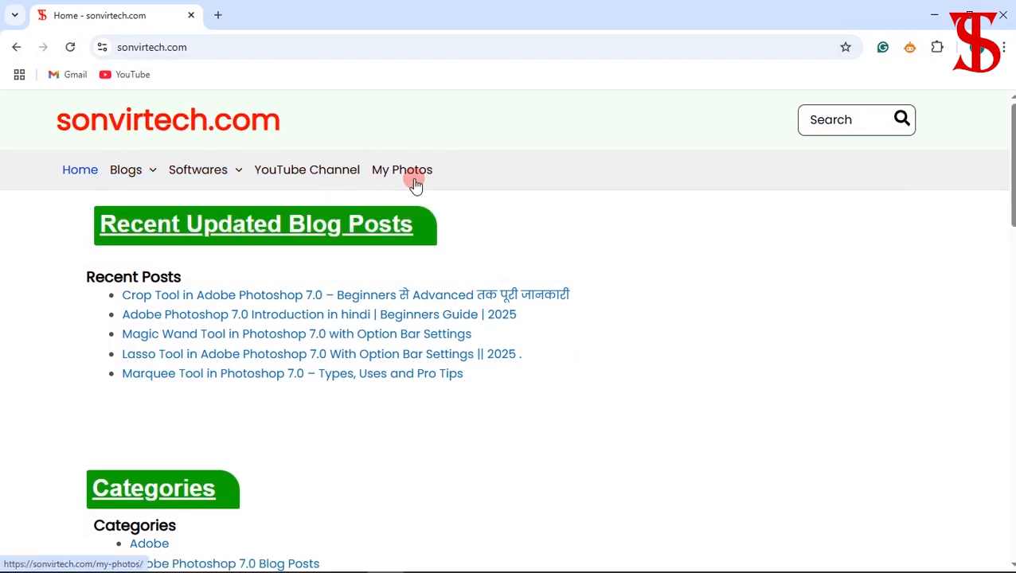
mouse_move(177, 181)
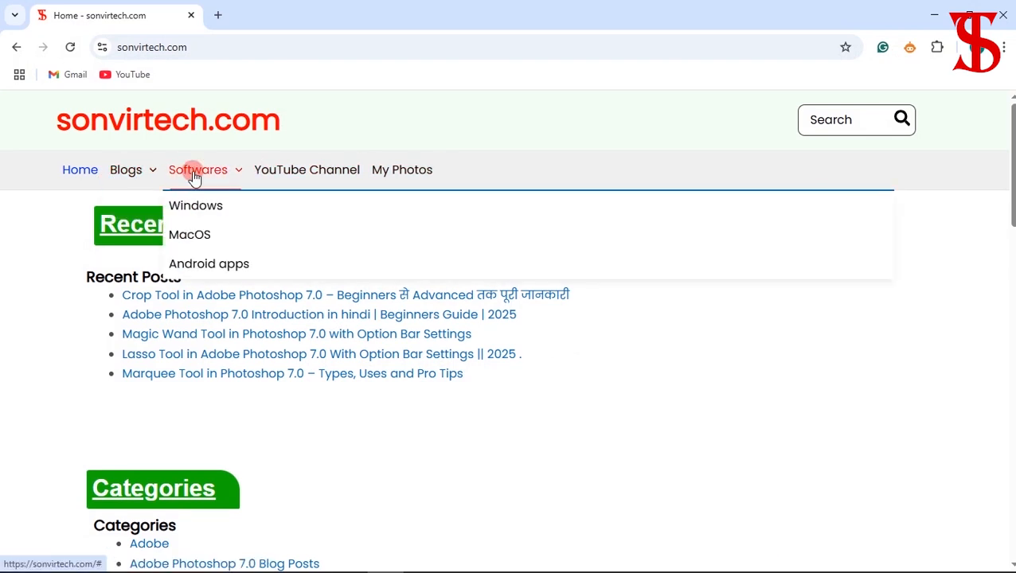
click(86, 178)
click(222, 47)
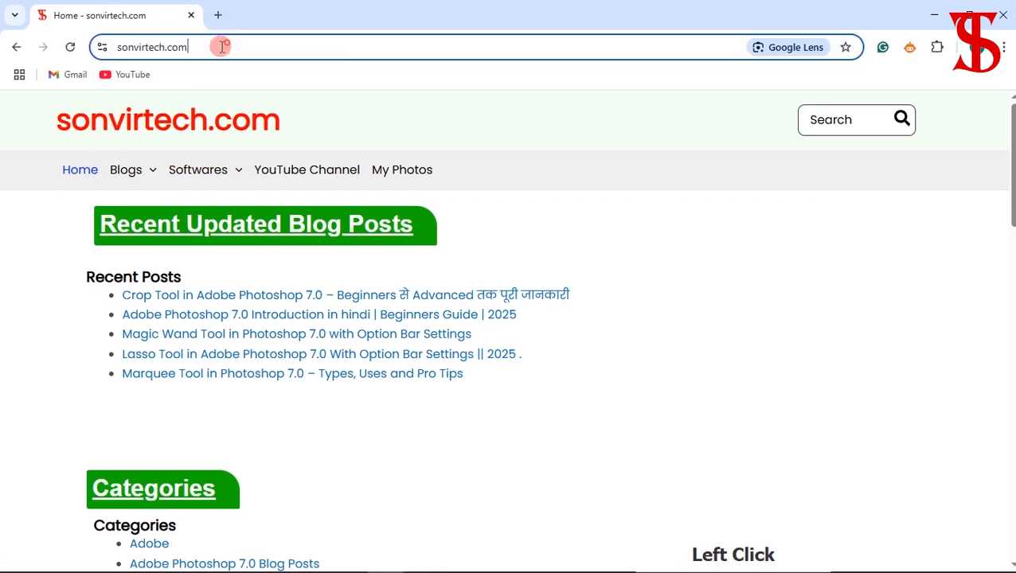
drag(223, 47, 100, 48)
click(250, 46)
key(ctrl+c)
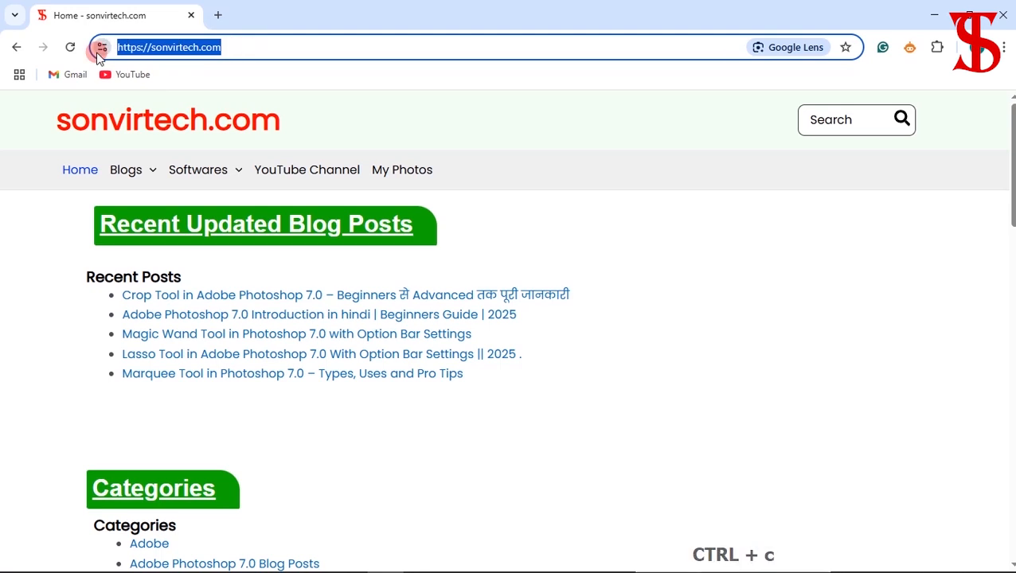
key(alt+Tab)
key(alt+Tab)
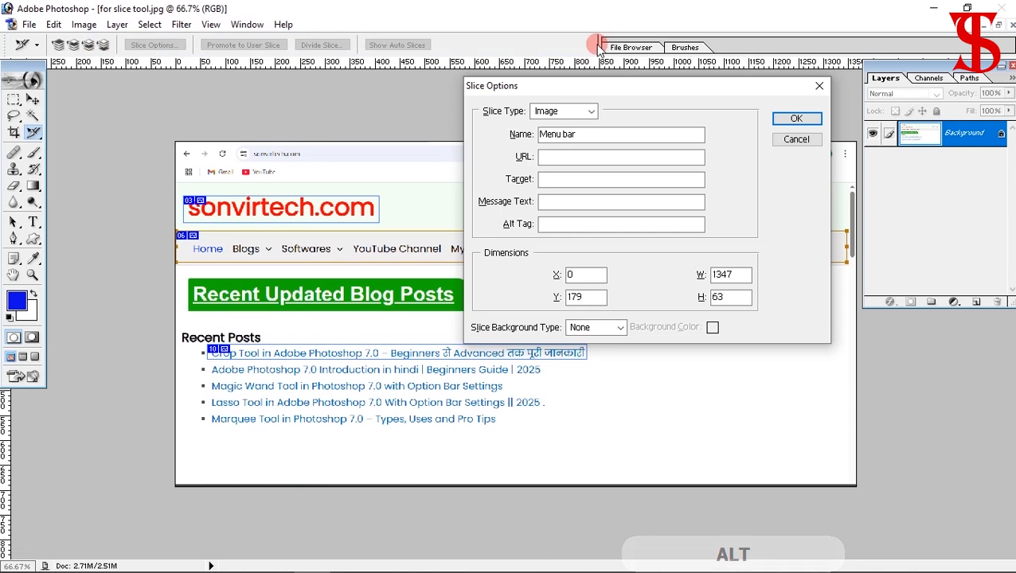
click(589, 157)
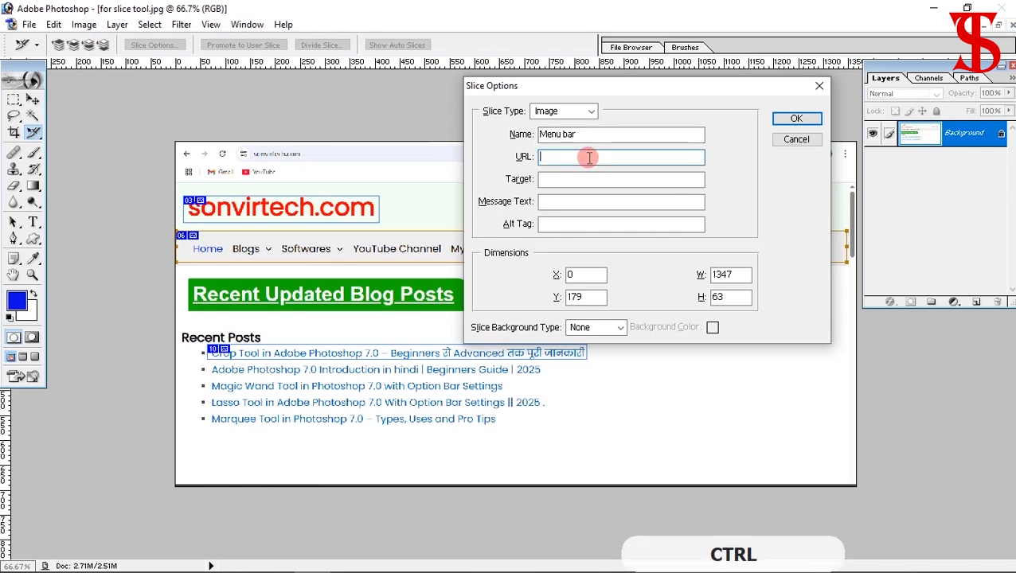
key(ctrl+v)
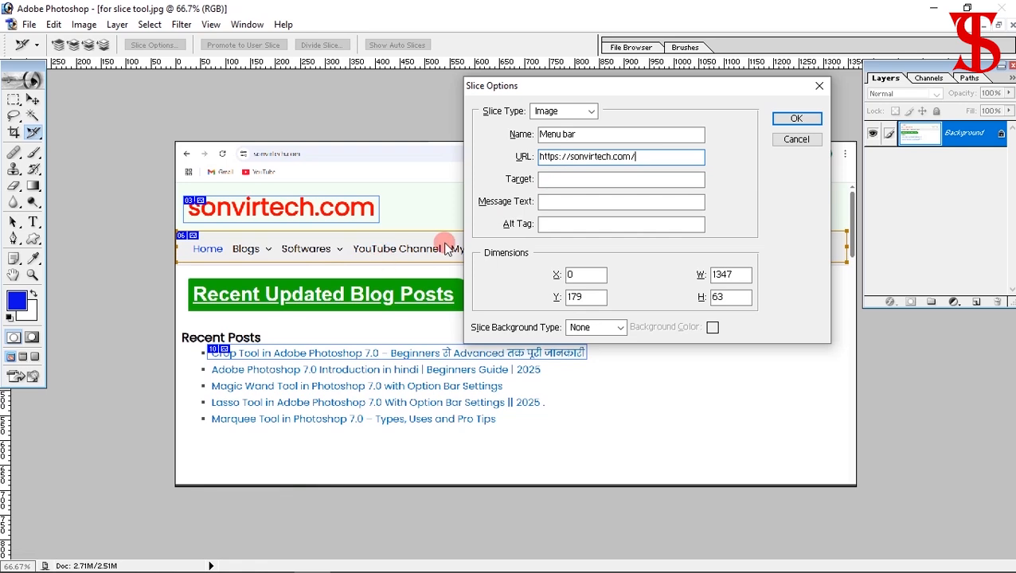
- Switch to the Slice tool document in Word, read the Target section, and copy _blank from its options table
key(alt+Tab)
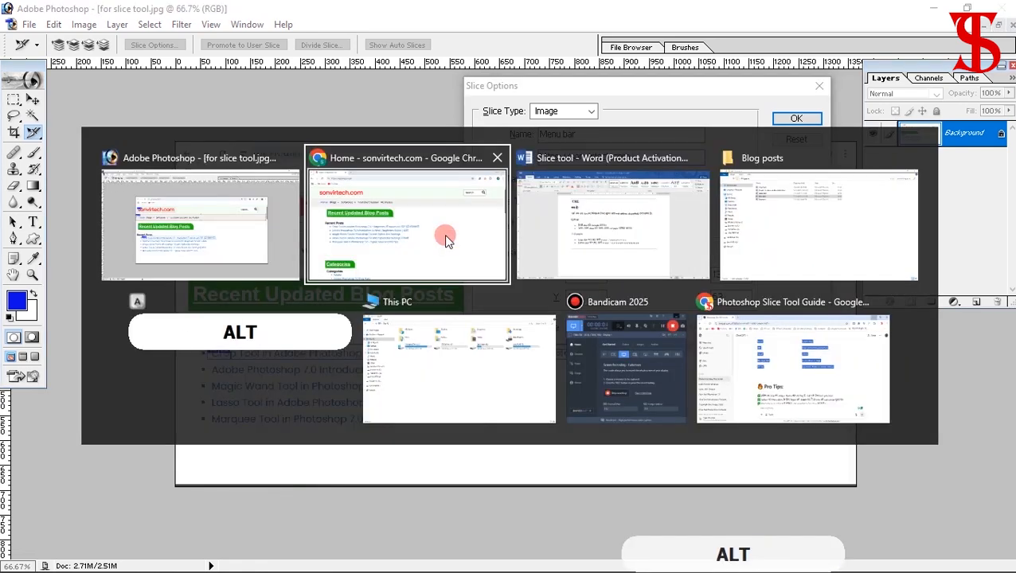
key(alt+Tab)
scroll(363, 254, down, 15)
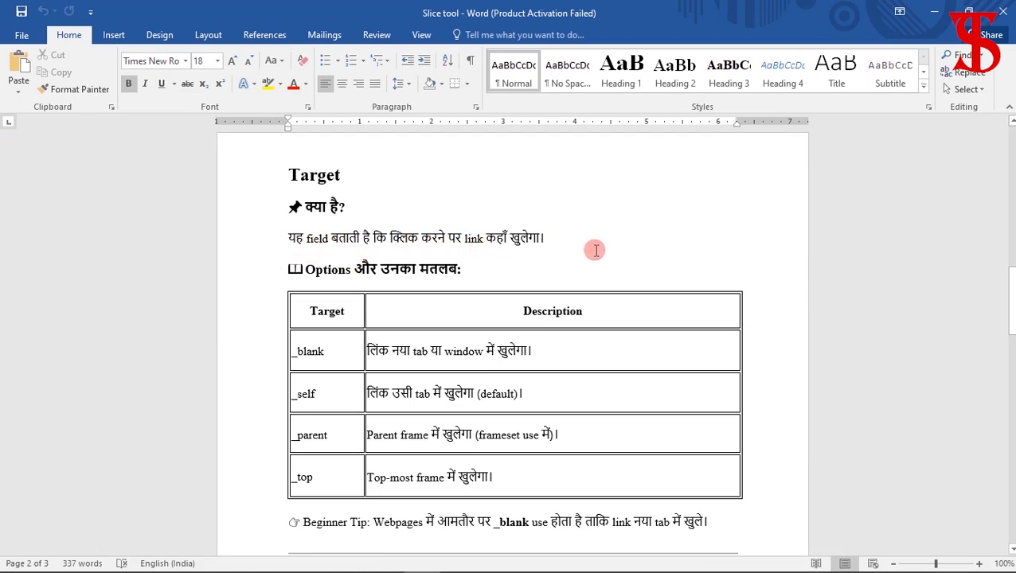
scroll(465, 262, down, 2)
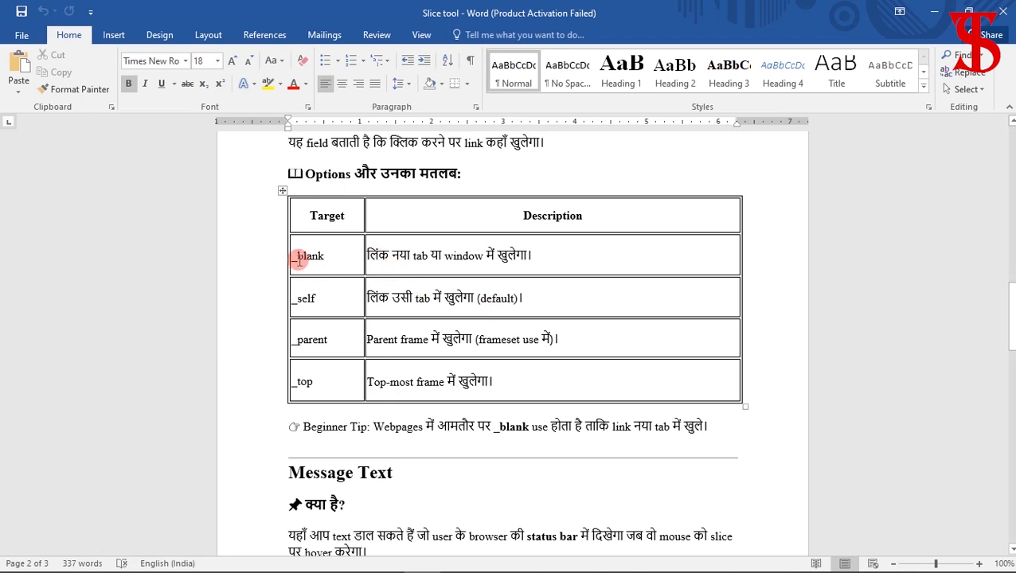
drag(300, 258, 325, 257)
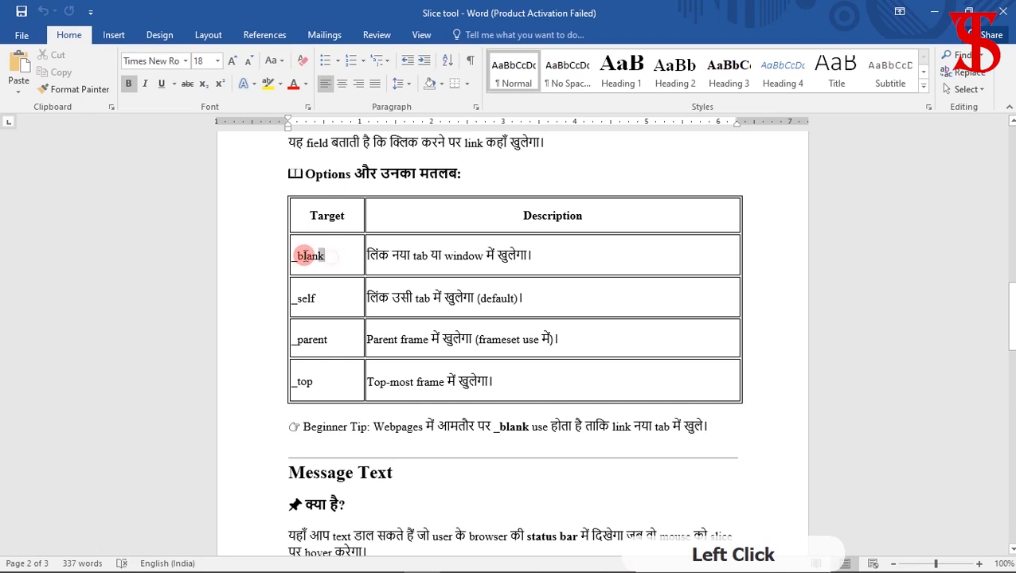
key(ctrl+c)
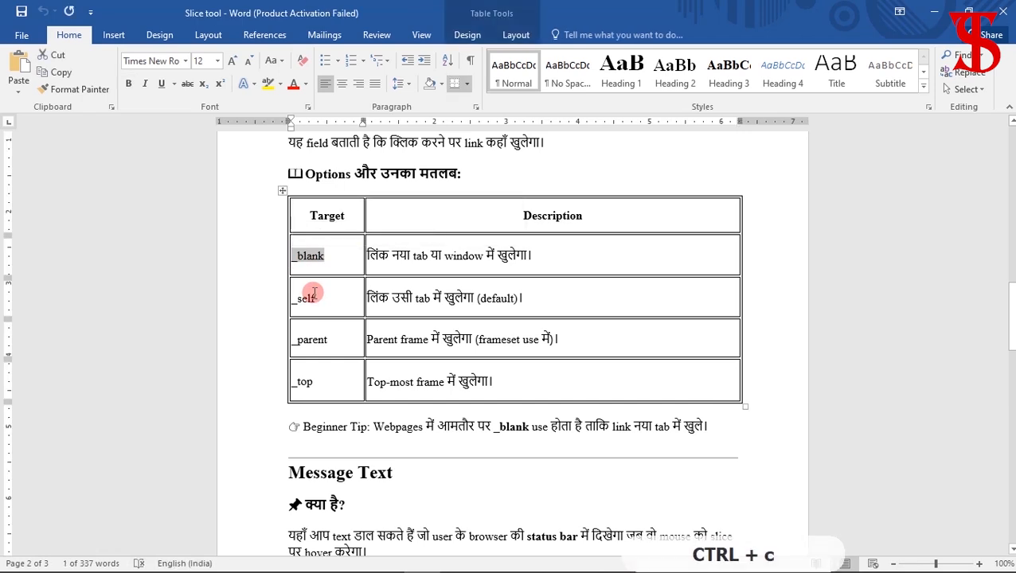
- Return to Photoshop and paste _blank as the target of the Menu bar slice
key(alt)
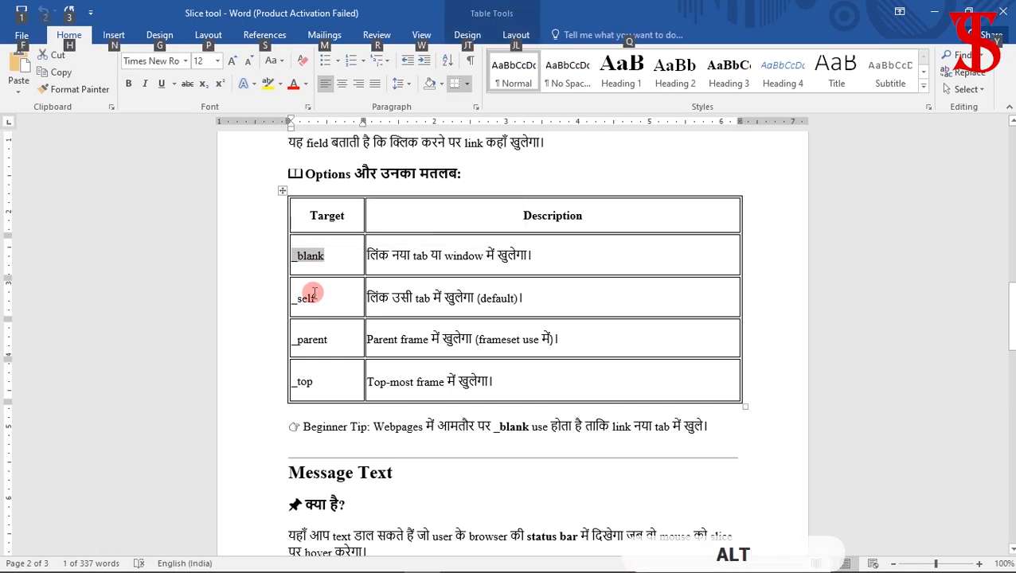
key(alt+Tab)
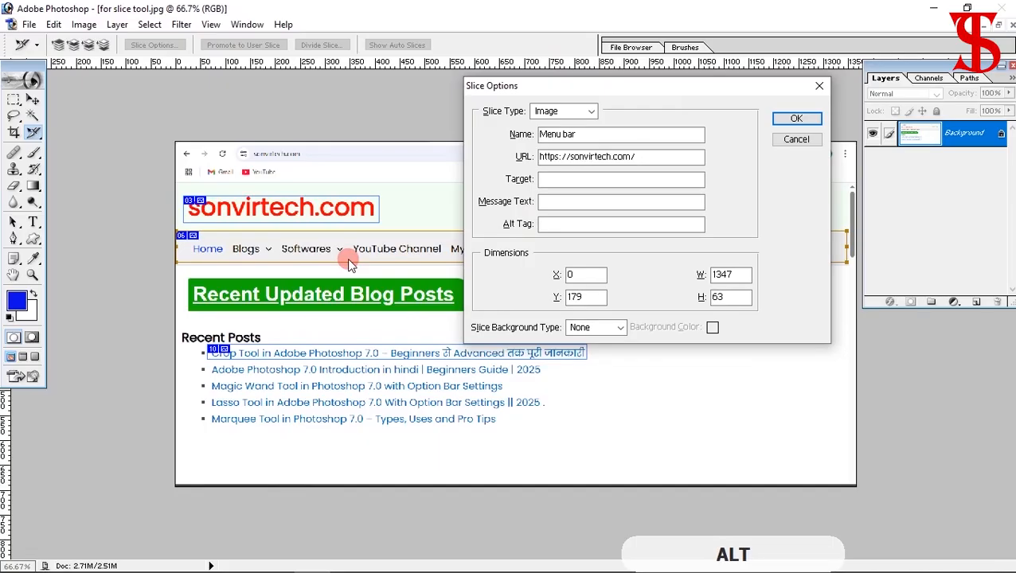
click(569, 180)
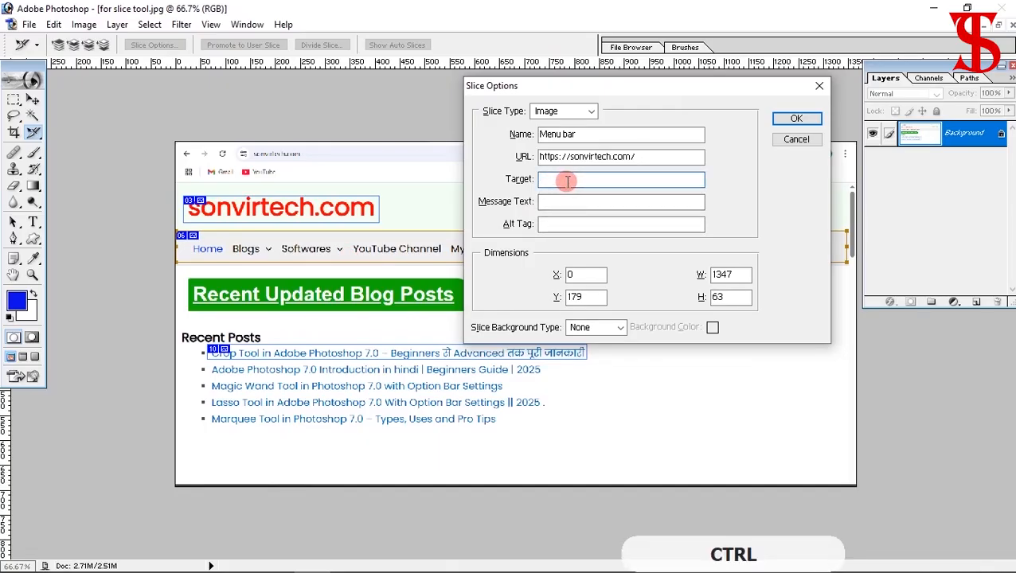
key(ctrl+v)
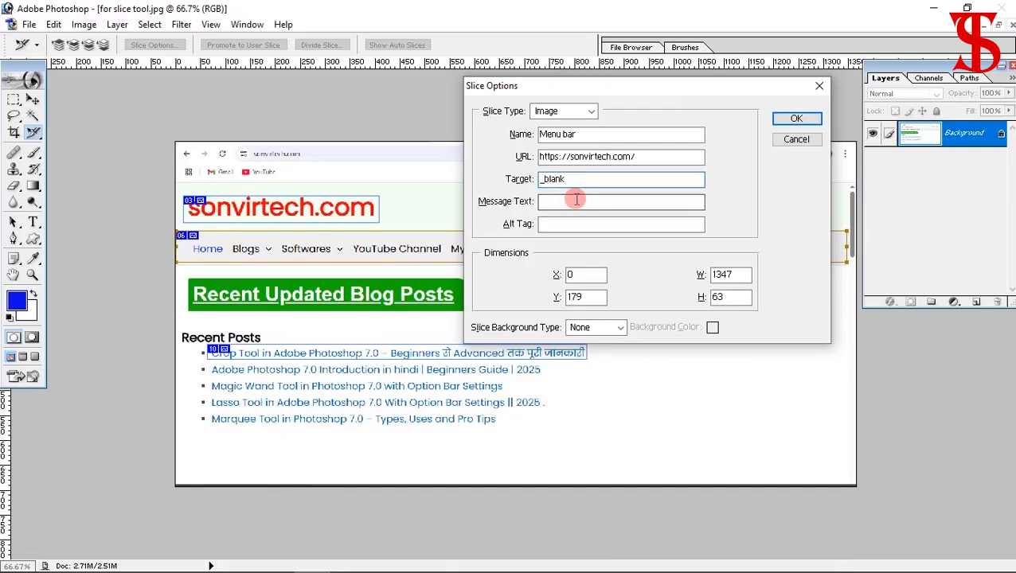
- Consult the Message Text section of the Word notes, including its example, and return to the slice options in Photoshop
click(572, 203)
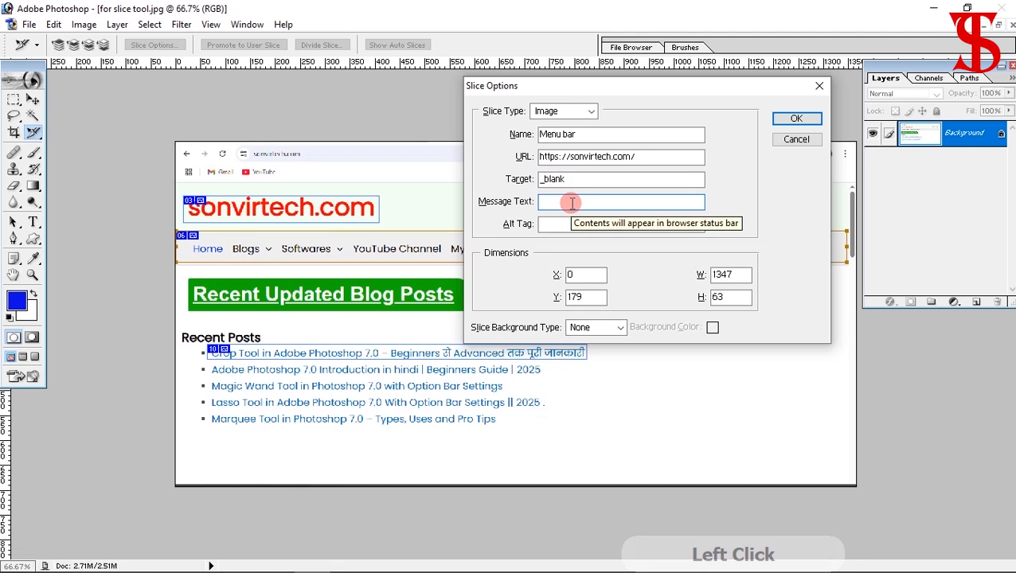
key(alt+Tab)
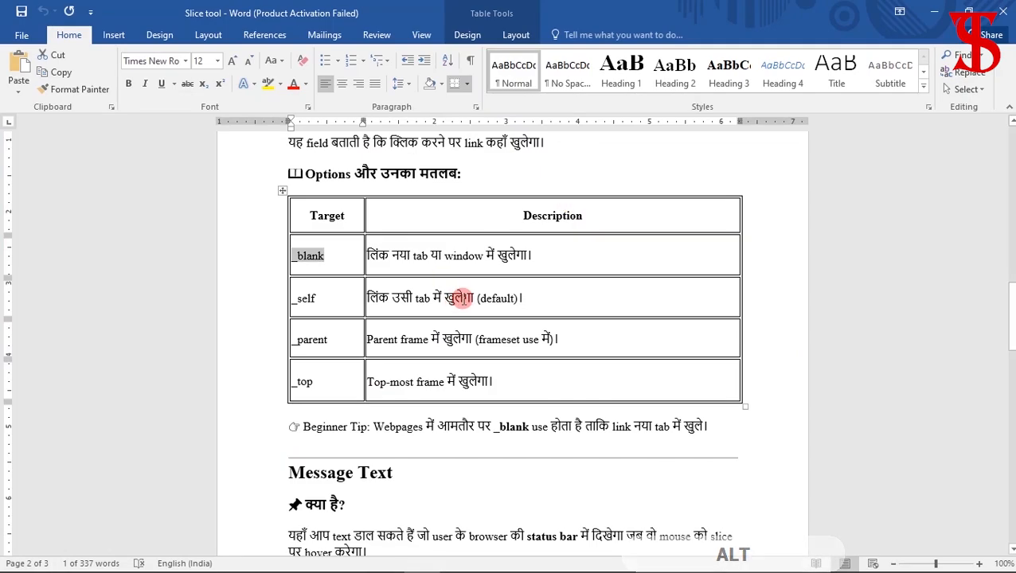
scroll(446, 295, down, 5)
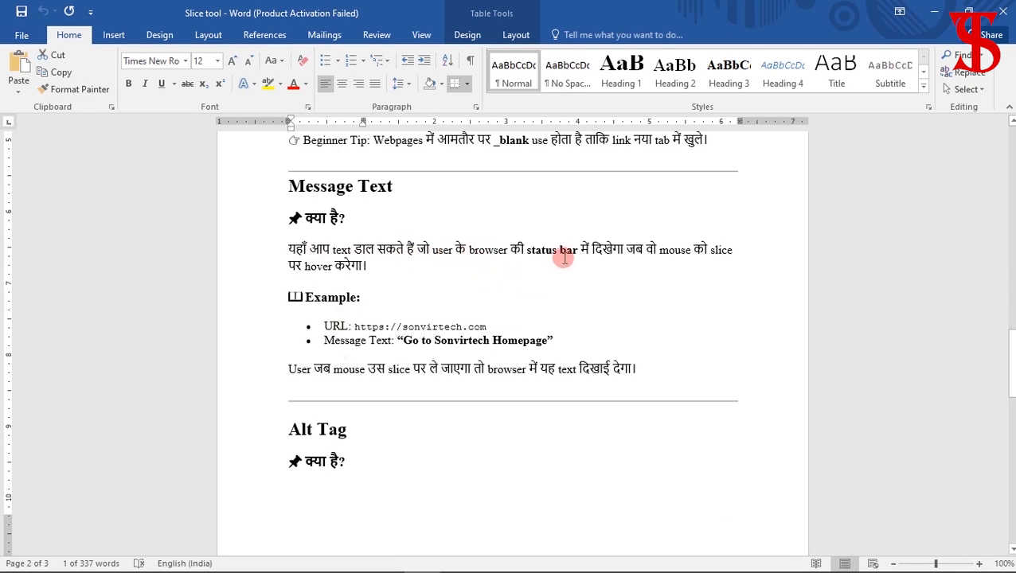
key(alt+Tab)
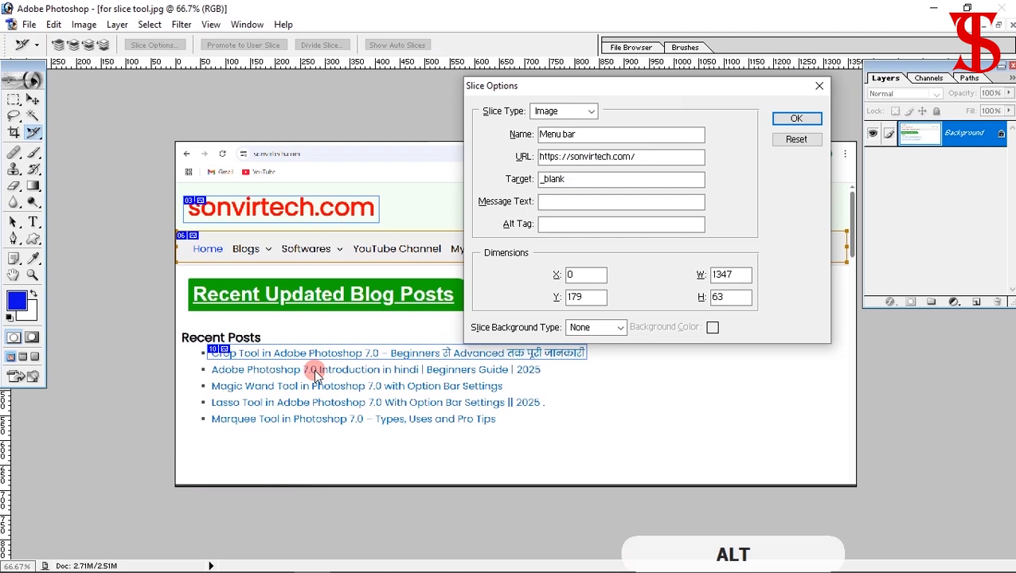
- Switch to Chrome and open the Blogs page of sonvirtech.com to examine its title and address
key(alt+Tab)
key(alt+Tab)
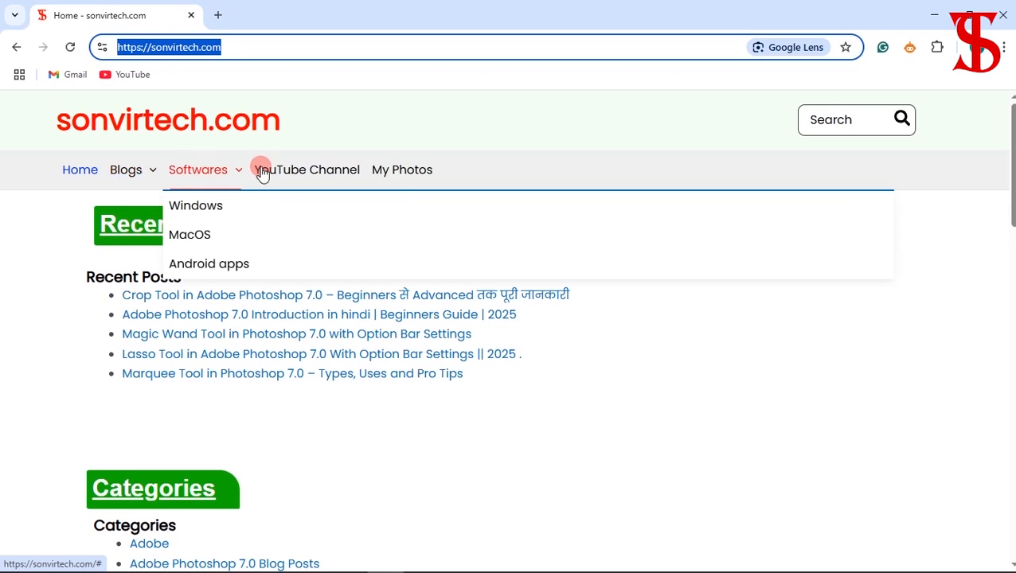
click(127, 172)
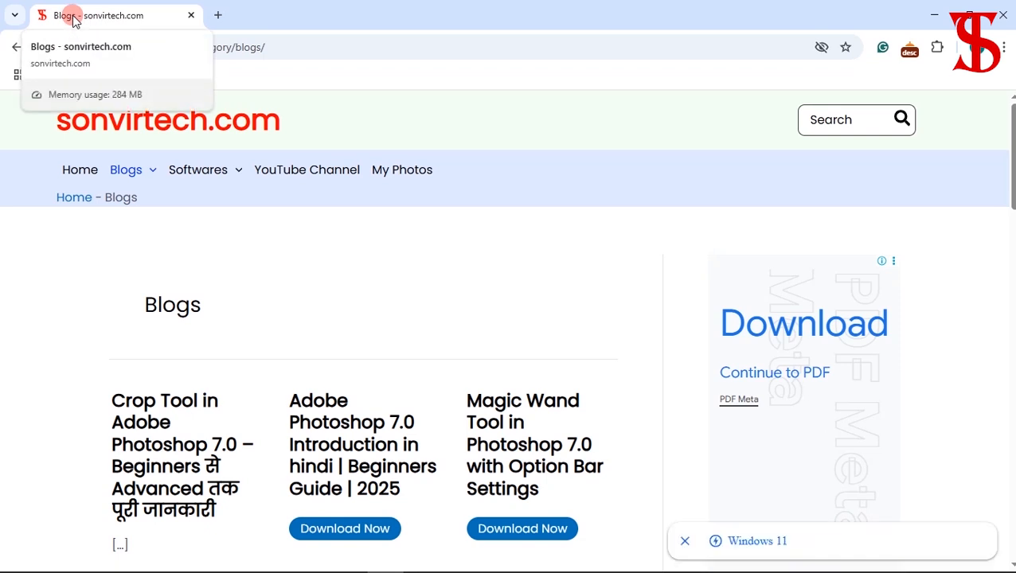
- Switch back to Photoshop and set the Menu bar slice's message text to "Manu bar sonvirtech"
key(alt+Tab)
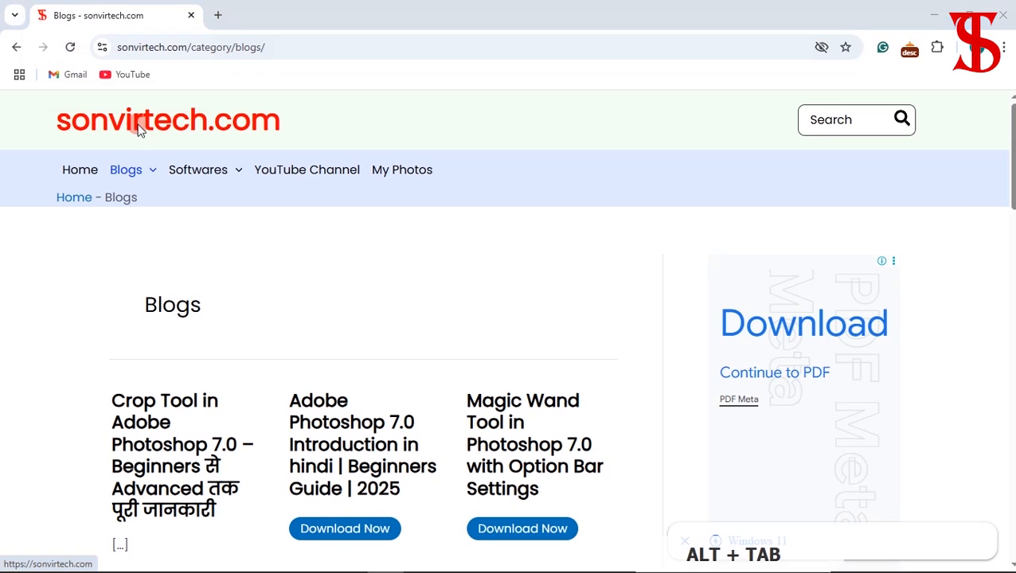
key(alt+Tab)
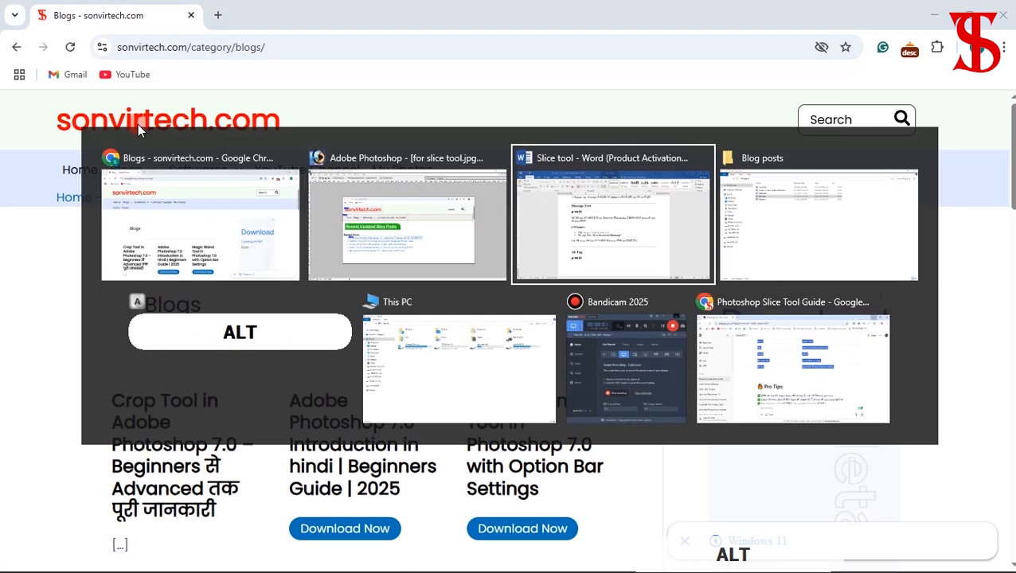
key(alt+Tab)
key(alt+Tab)
key(alt+Tab)
key(alt+Tab)
key(alt+Tab)
key(alt+Tab)
key(alt+Tab)
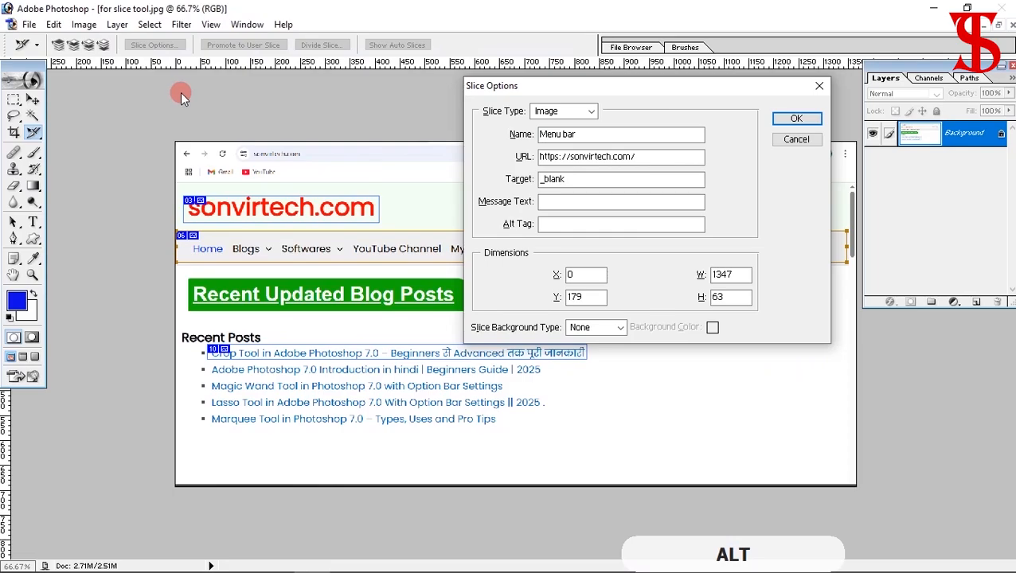
click(582, 203)
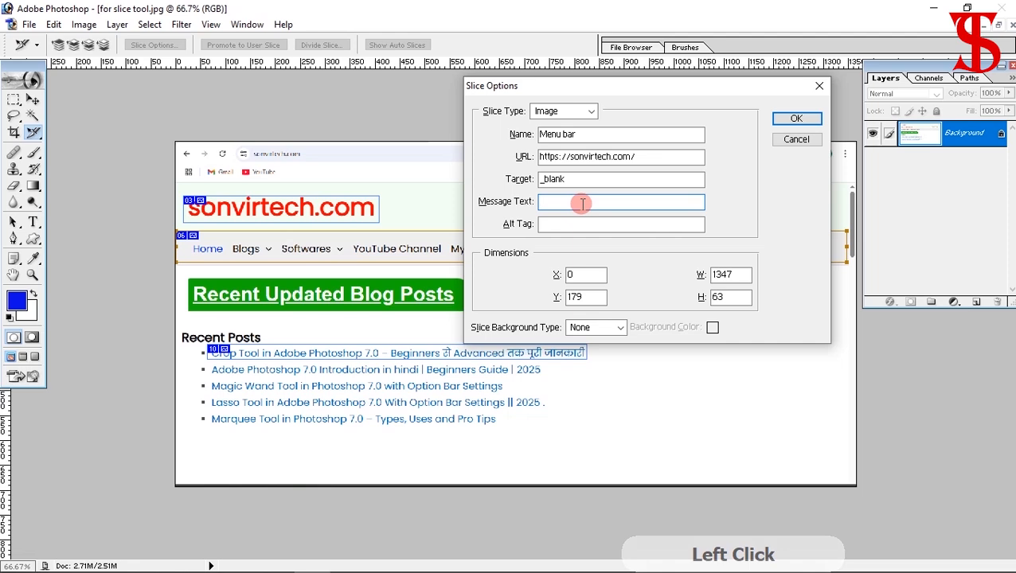
key(shift)
text(Manu)
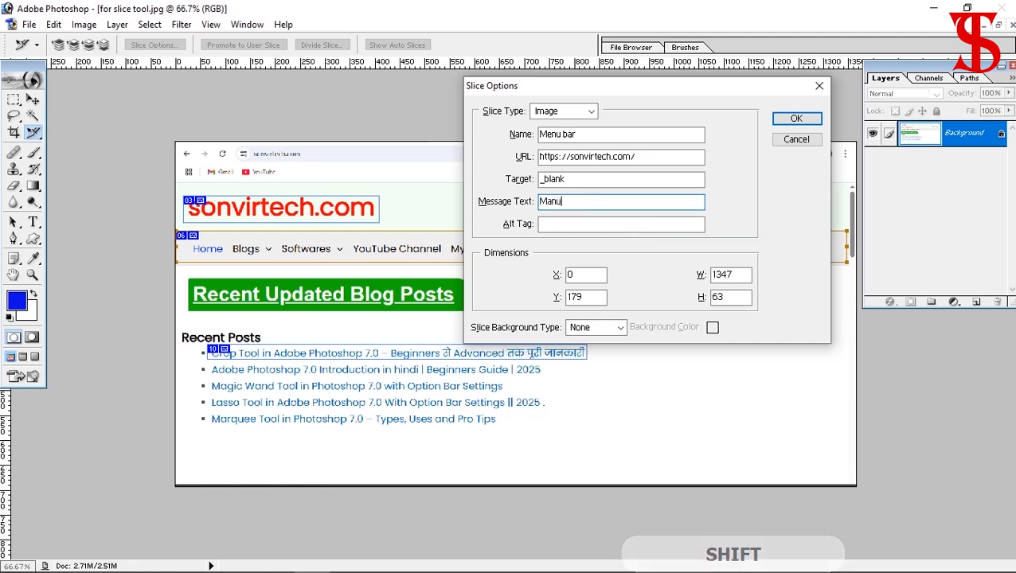
text( bar sonvirtech)
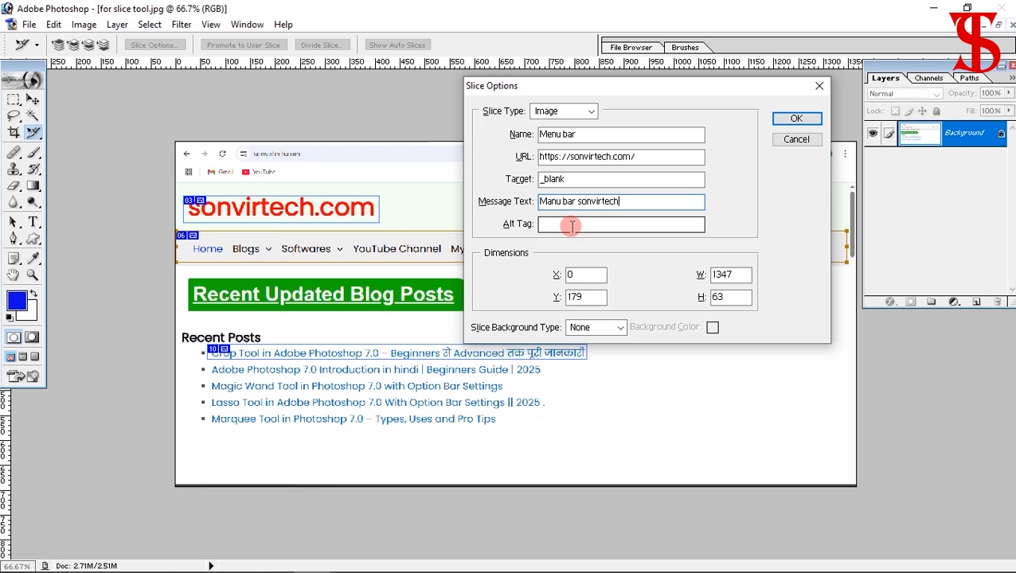
- Copy the Menu bar slice's message text "Manu bar sonvirtech" into its alt tag
drag(649, 201, 543, 201)
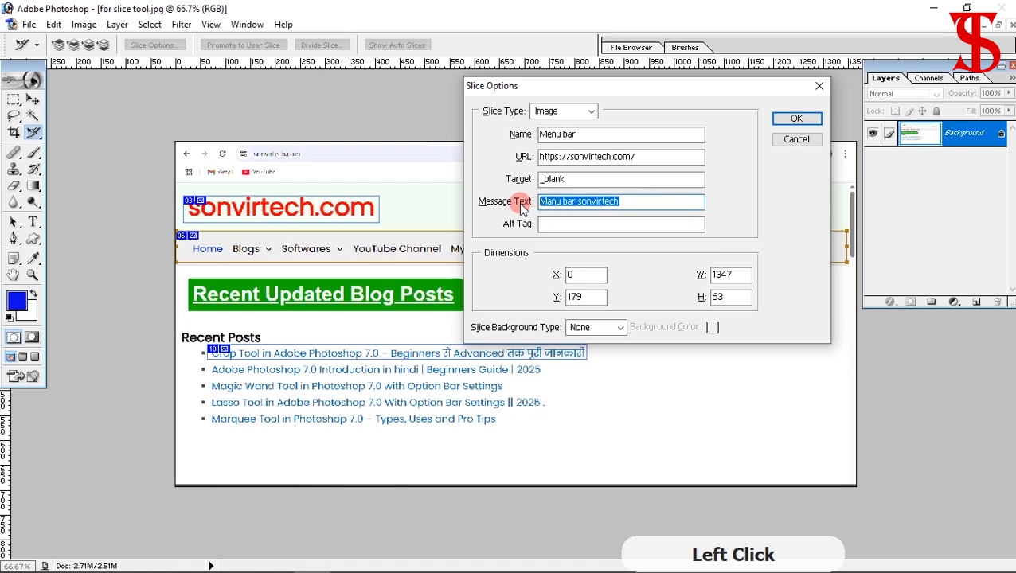
key(ctrl+c)
click(565, 226)
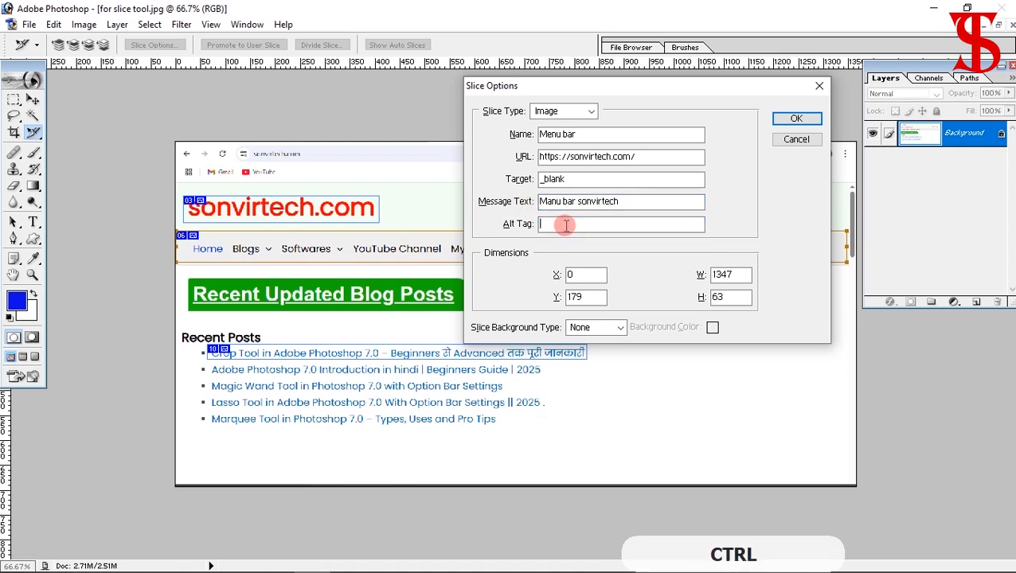
key(ctrl+v)
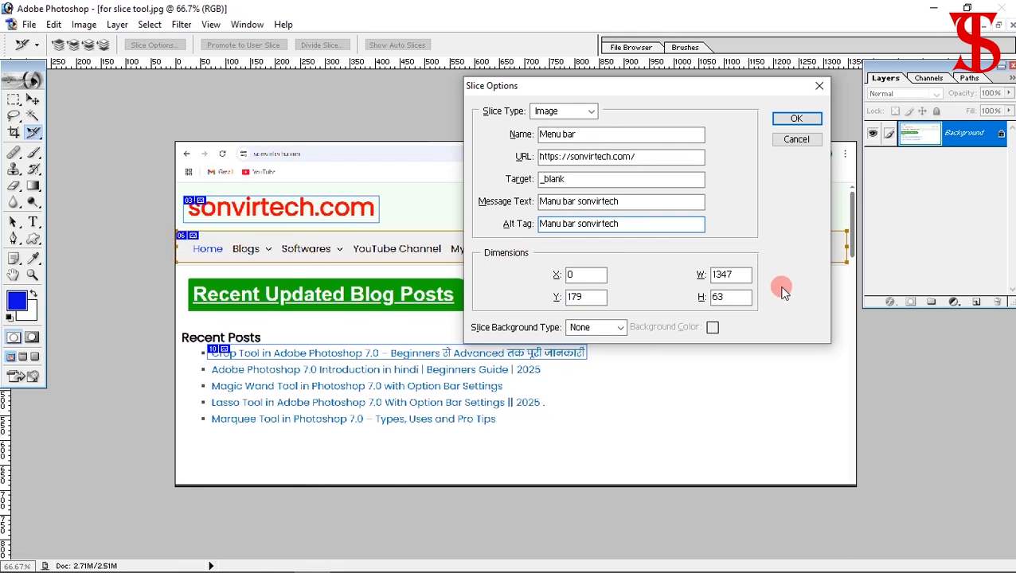
- Set the Menu bar slice's height to 100 and apply the slice options
click(739, 274)
click(726, 296)
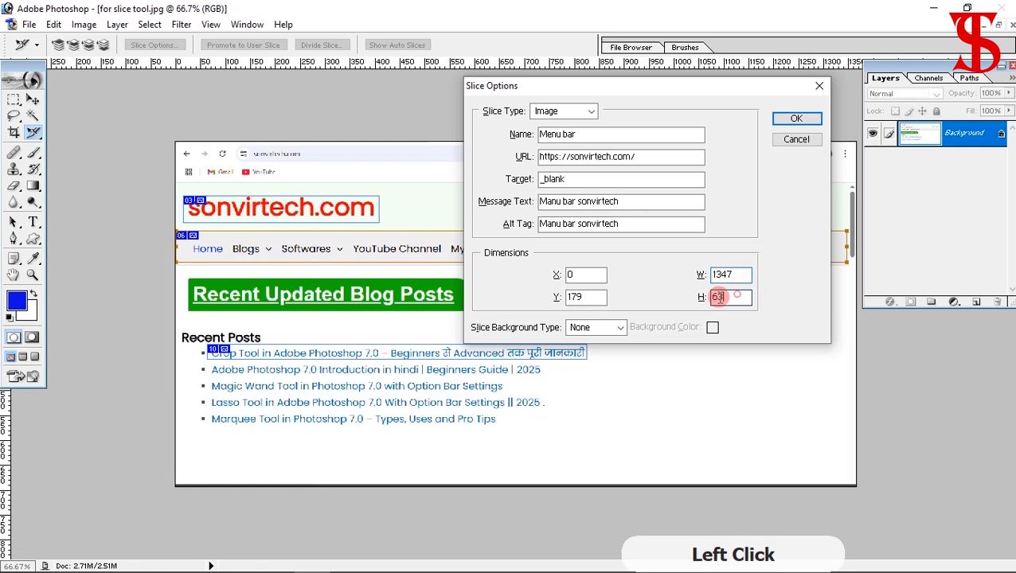
click(700, 296)
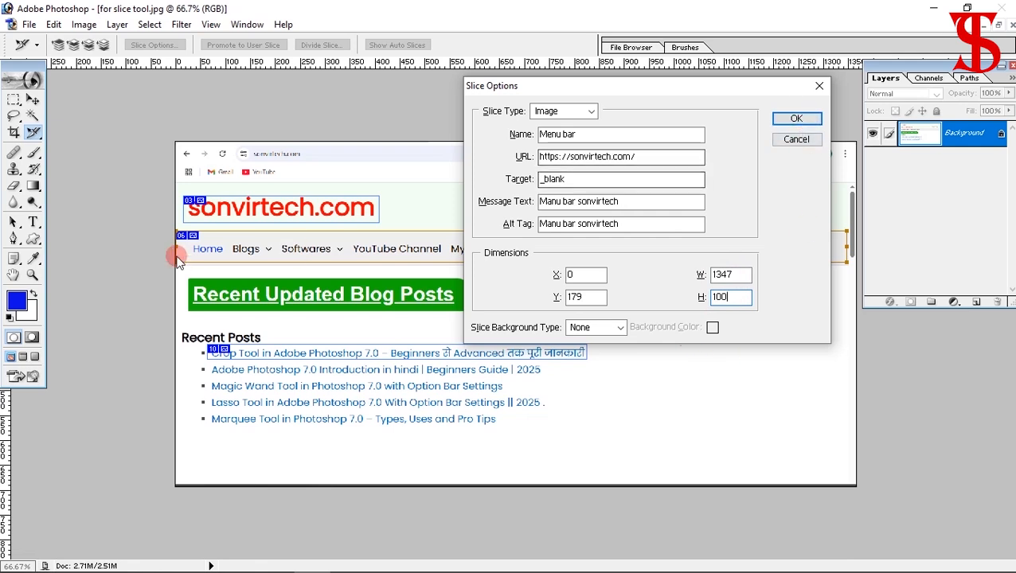
click(796, 118)
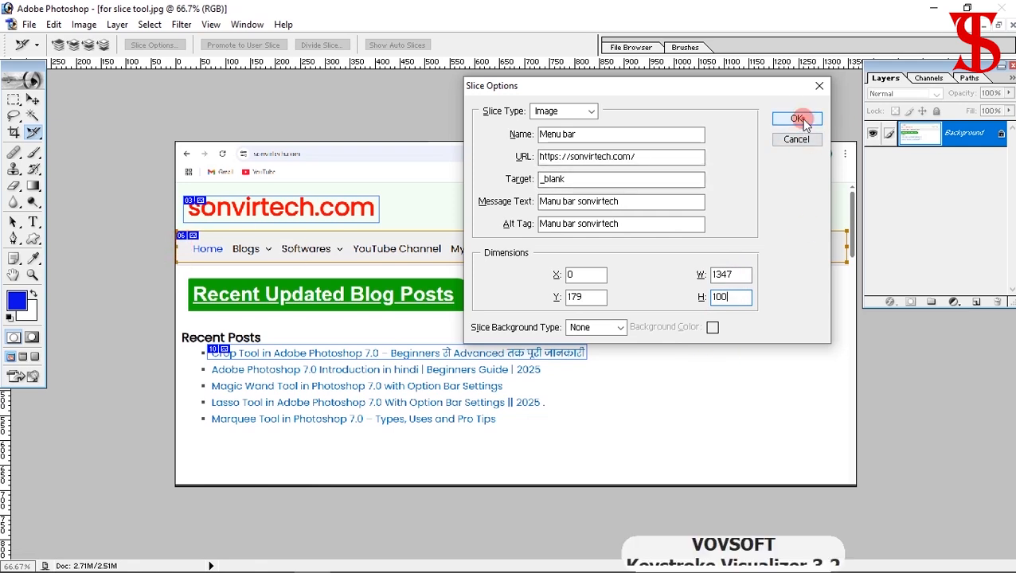
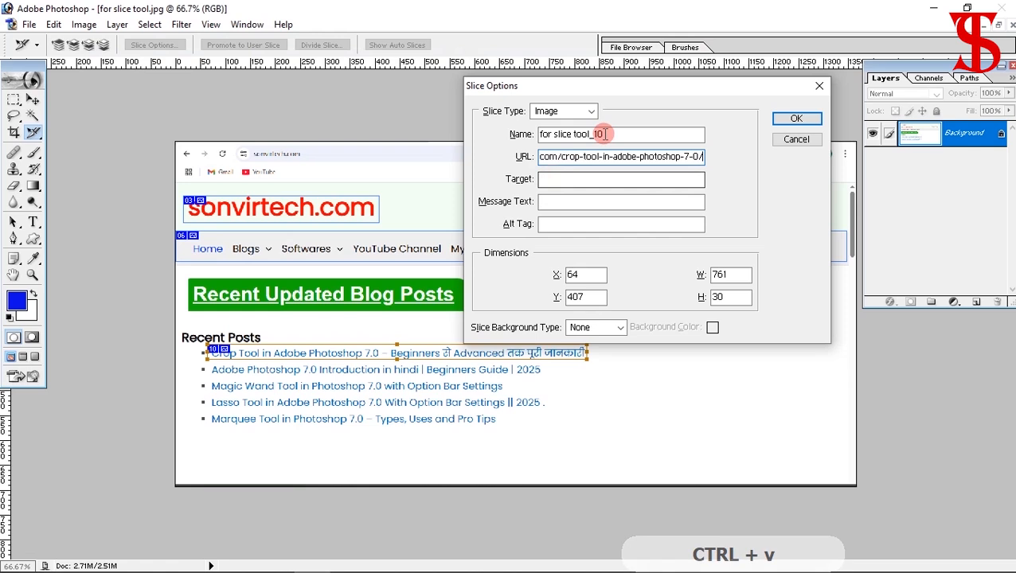
- Name the slice over the first recent post link "Crop tool" and set its target to _blank
drag(664, 136, 478, 144)
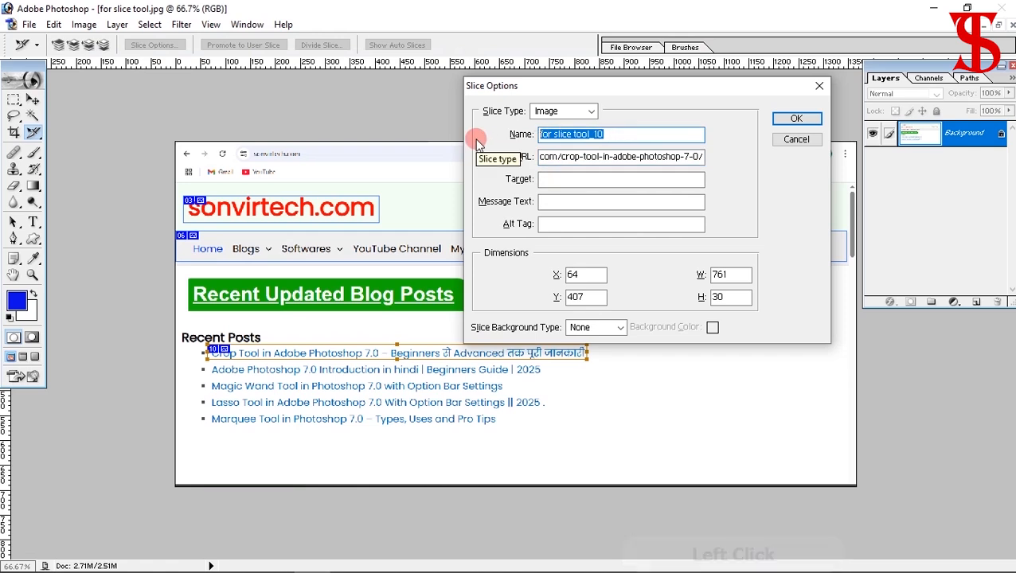
text(Crop tool)
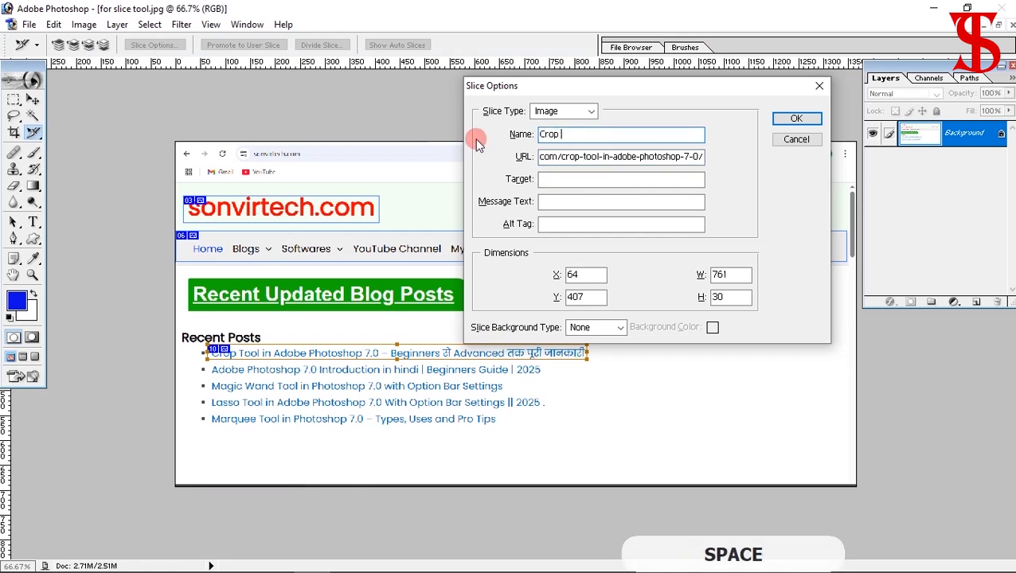
click(566, 180)
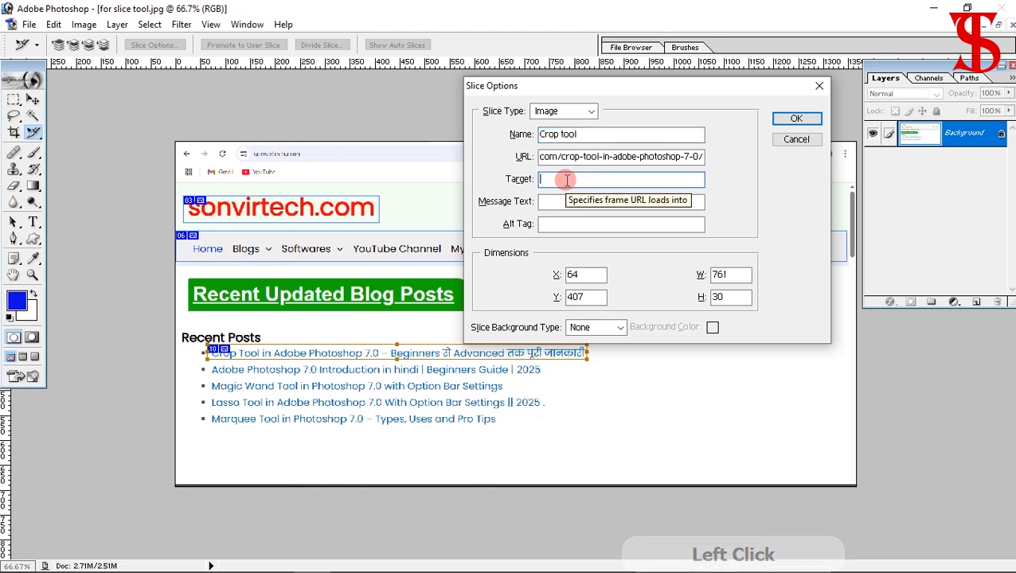
key(shift)
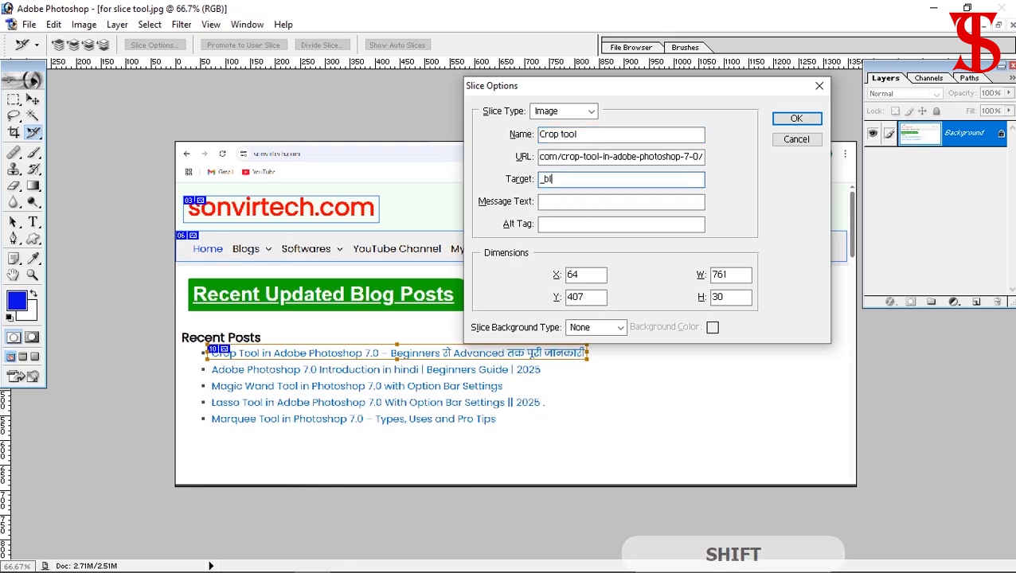
- Enter "Crop tool" as the message text of the first recent post's slice
click(576, 204)
text(C)
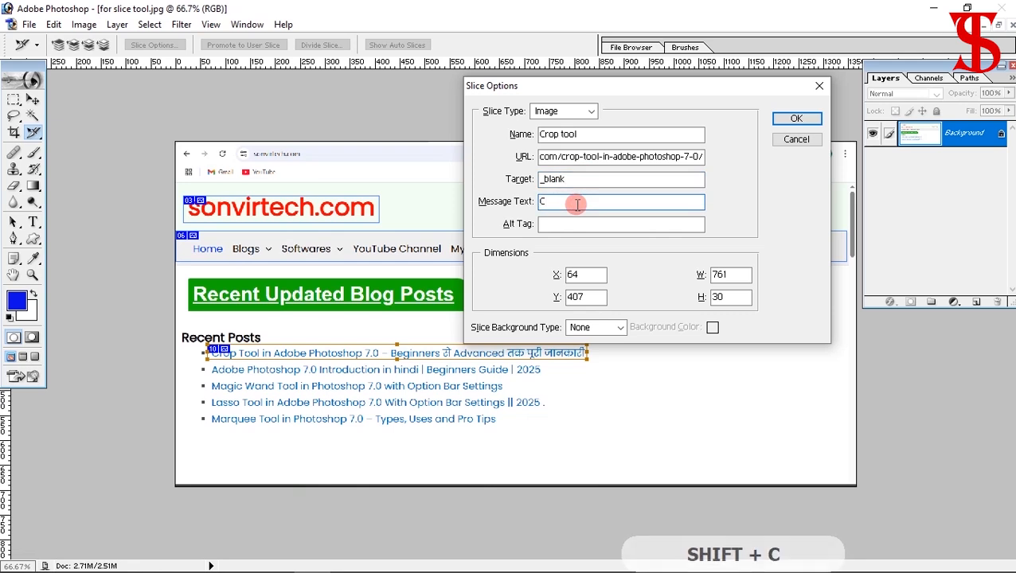
text(rpo)
key(BackSpace)
key(BackSpace)
key(BackSpace)
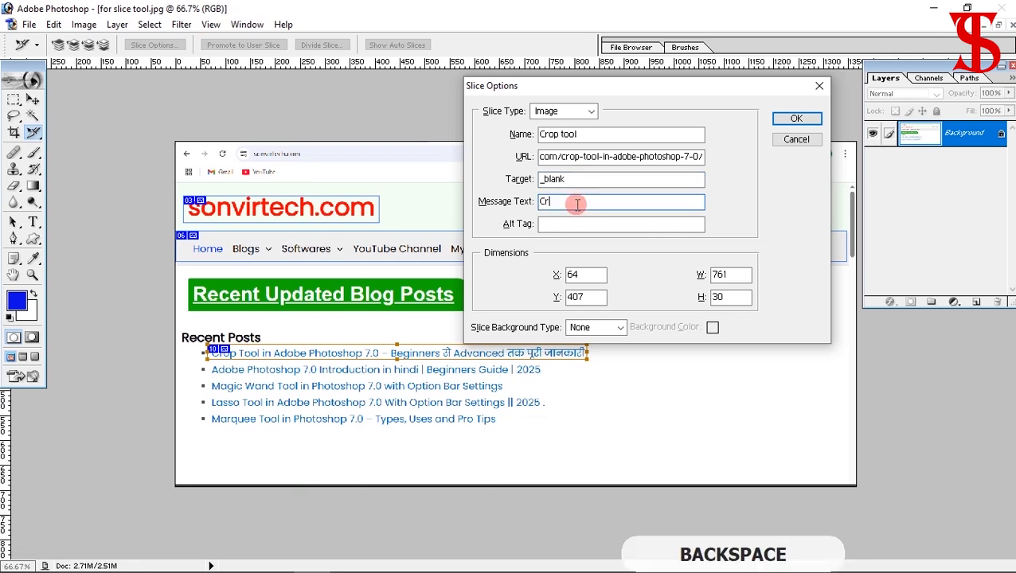
text(rop tool)
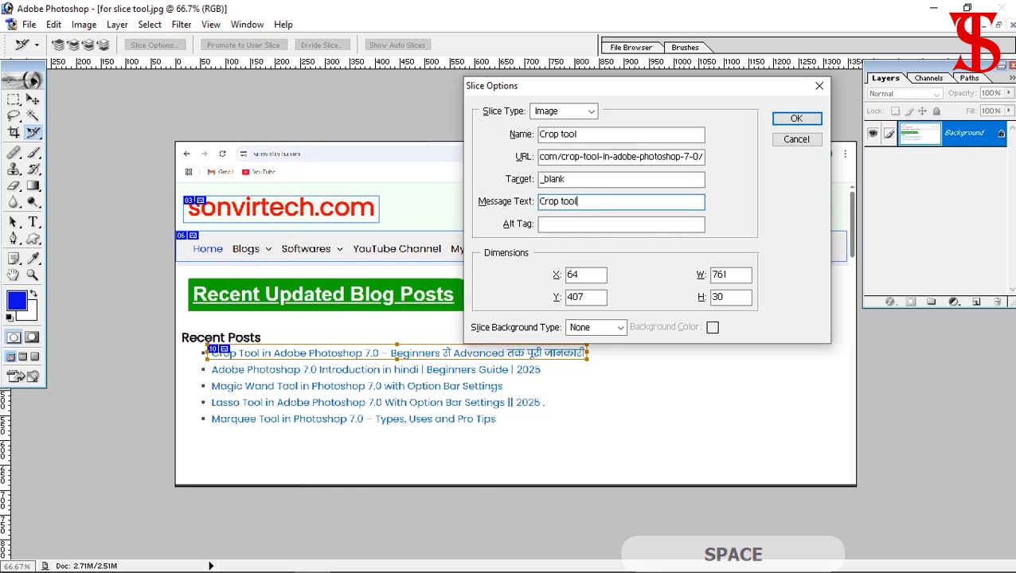
- Set the first recent post slice's alt tag to "Crop tool in adobe photoshop 7.0" and apply the slice options
double_click(615, 198)
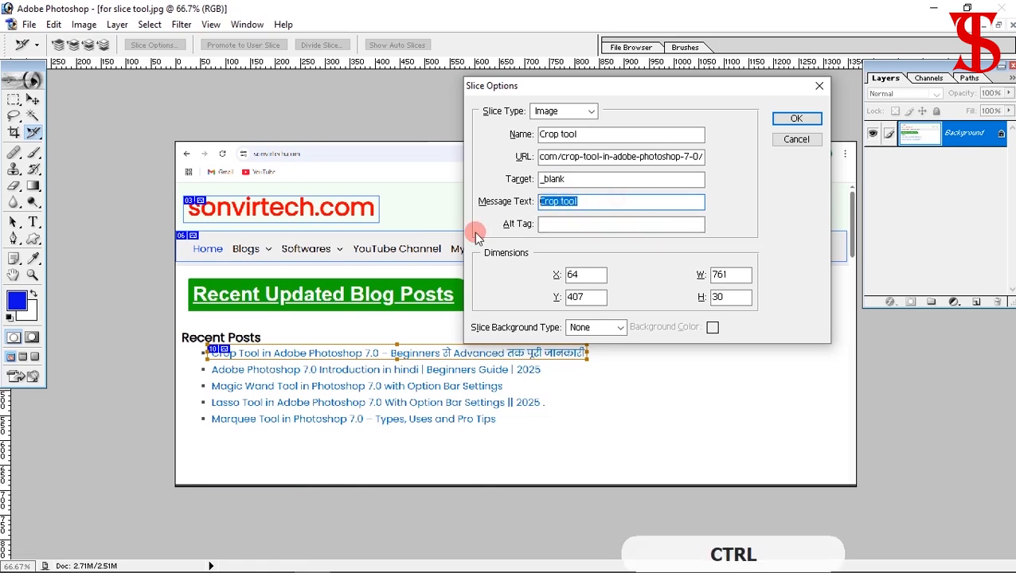
key(ctrl+c)
click(572, 223)
key(ctrl+v)
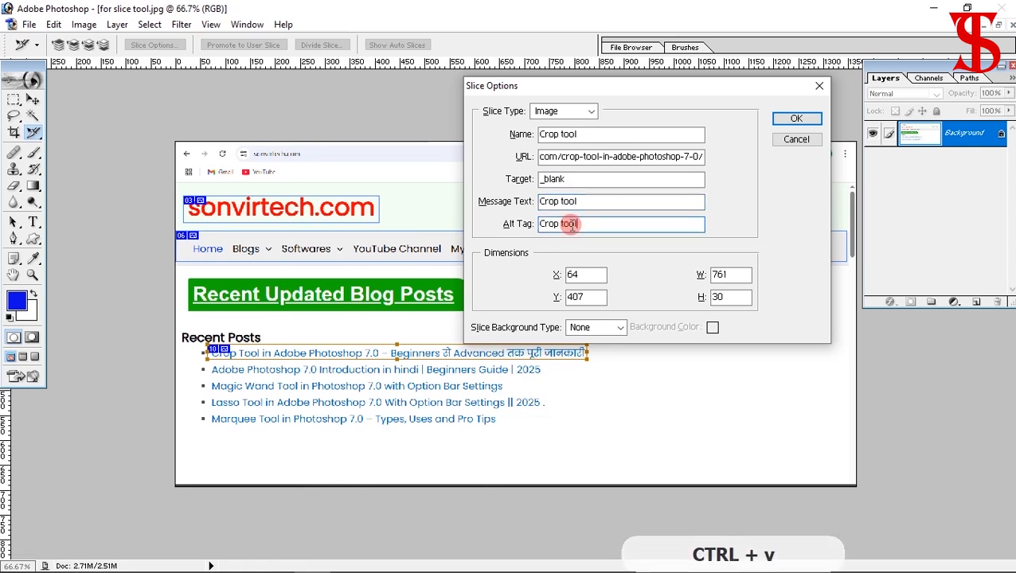
text(in adobe )
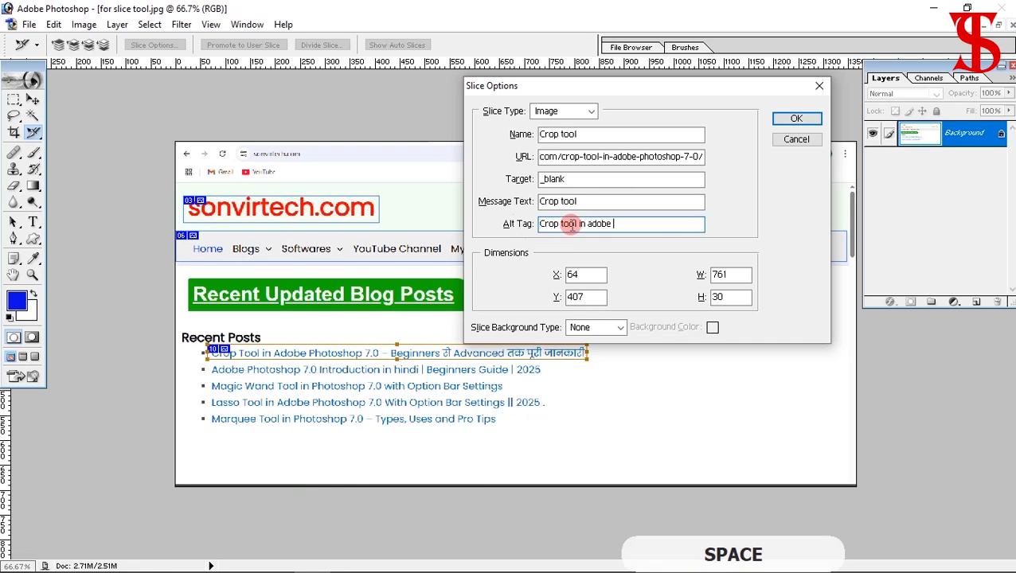
text(photosh)
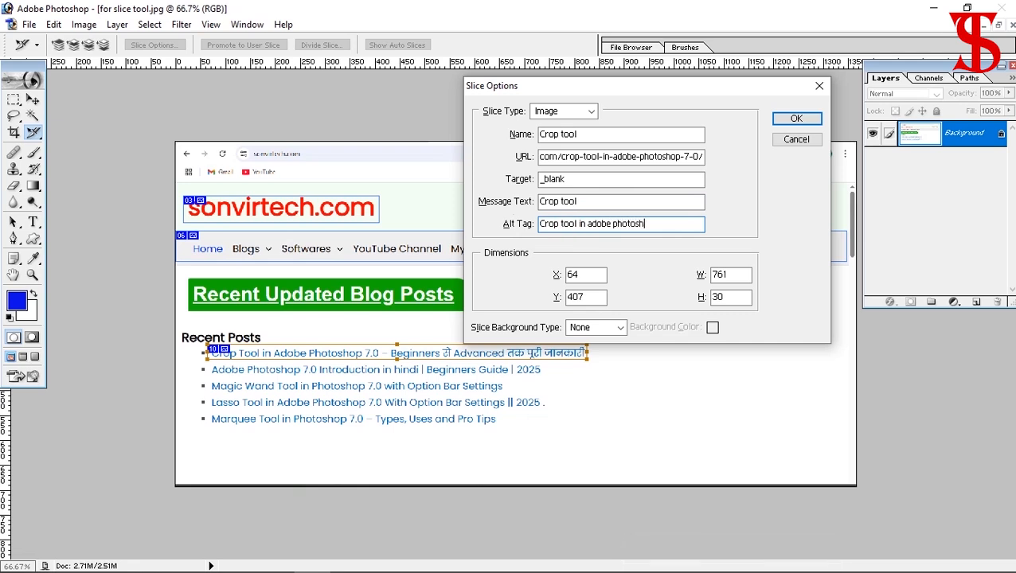
text(op 7.0)
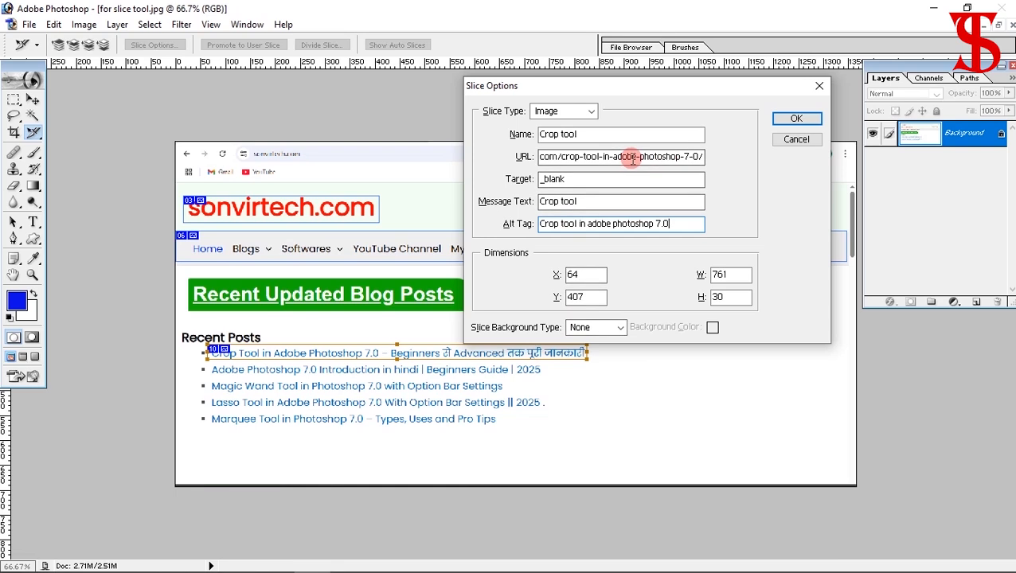
click(794, 118)
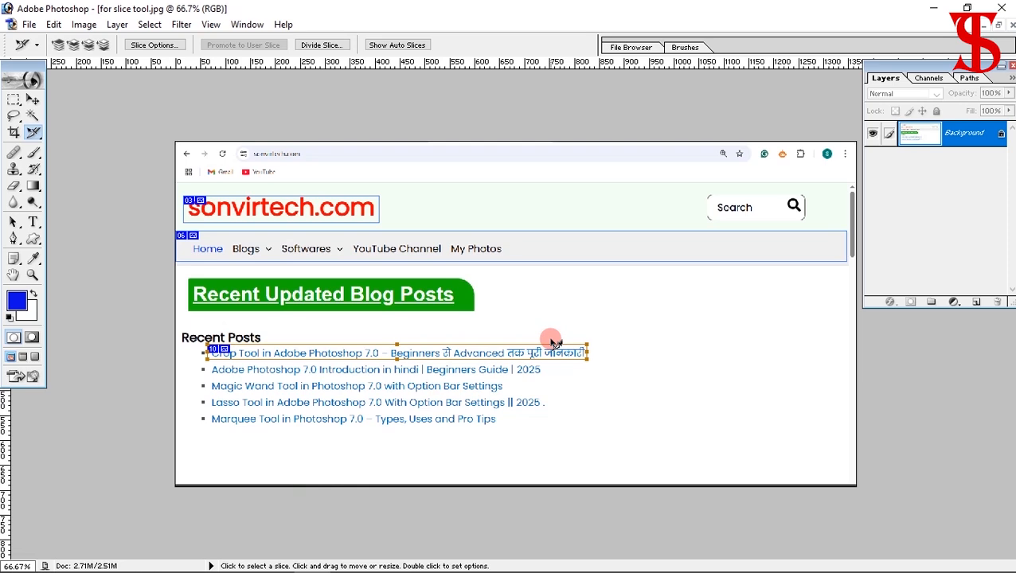
- Start a Save for Web export of the sliced image and create a "Slice" folder in Downloads as its destination
click(28, 25)
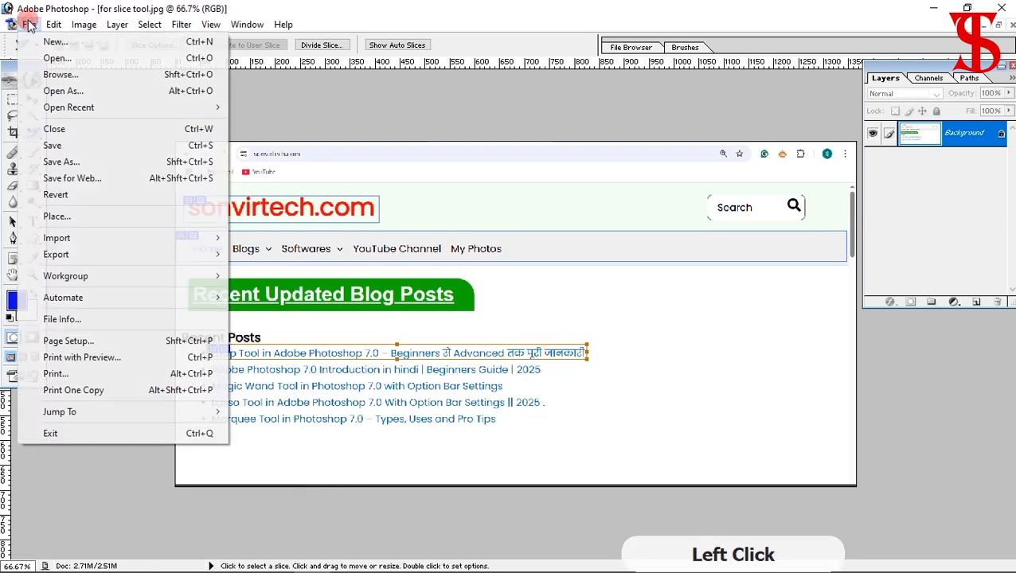
click(70, 178)
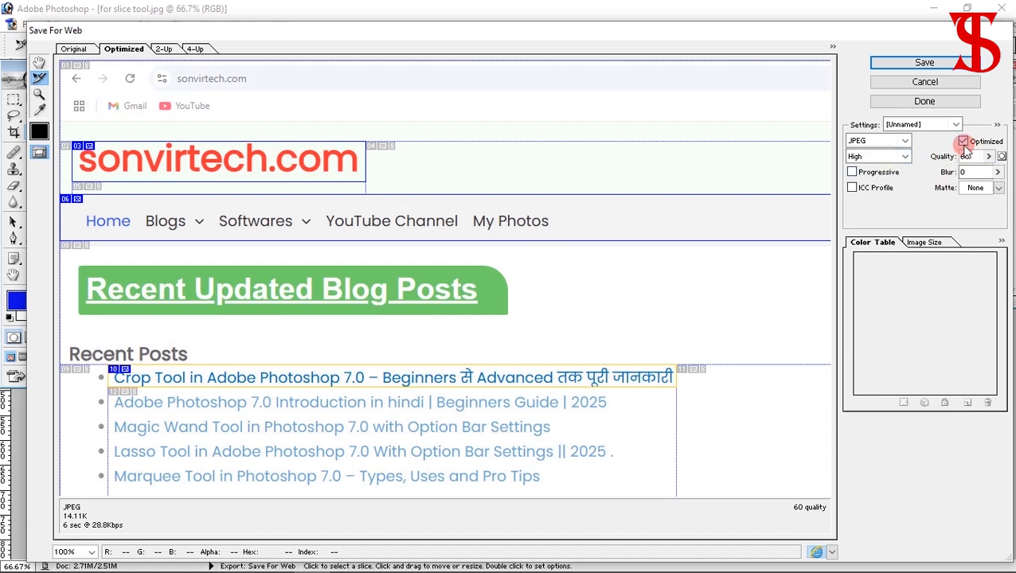
click(940, 65)
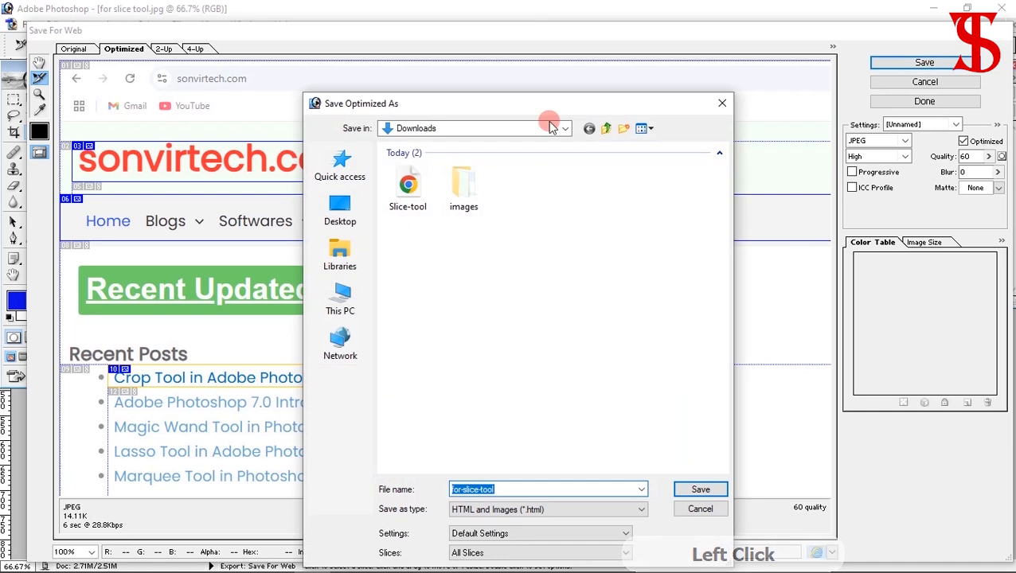
right_click(479, 260)
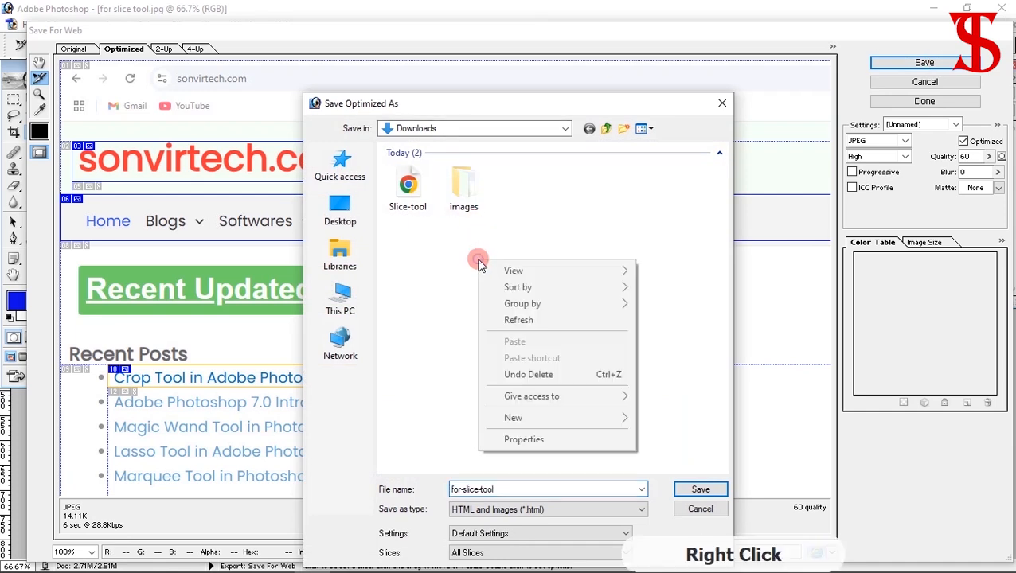
click(519, 415)
click(659, 230)
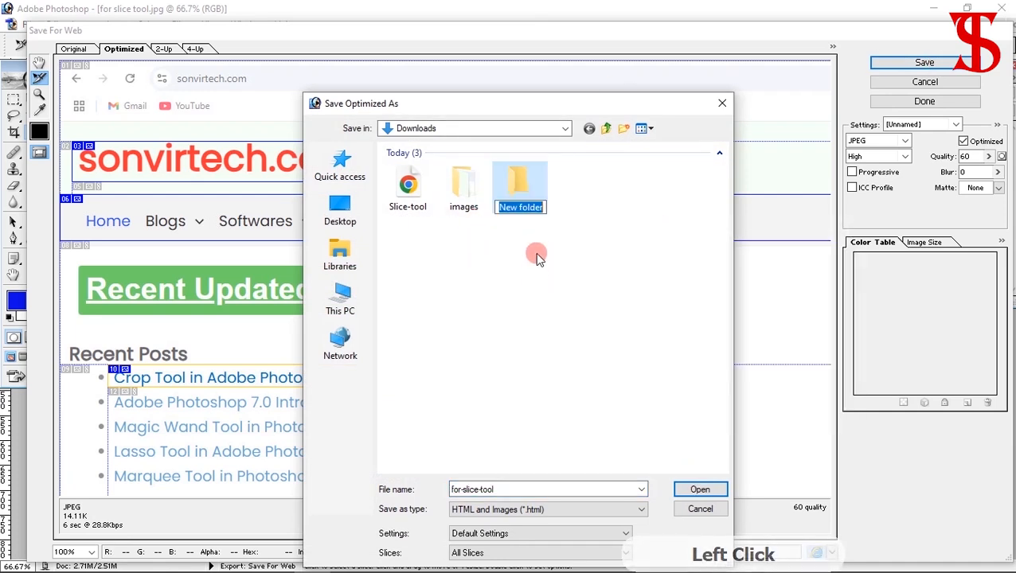
text(Slic)
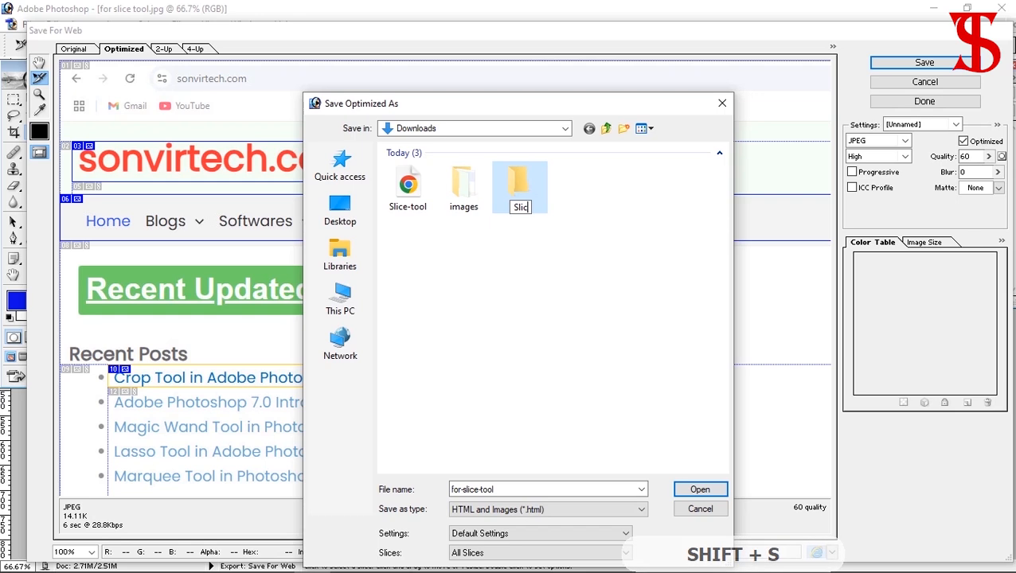
text(e)
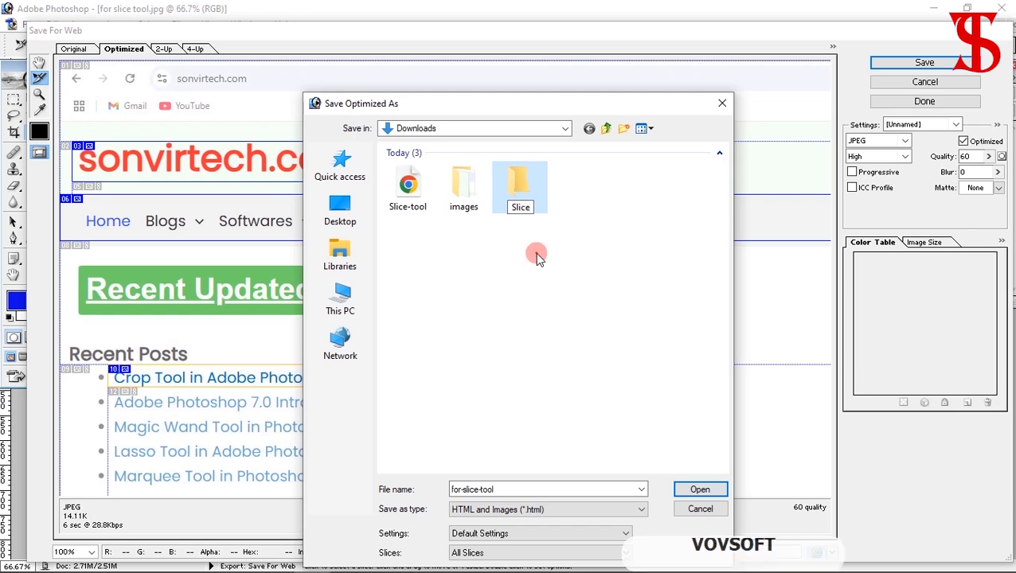
click(535, 252)
double_click(529, 200)
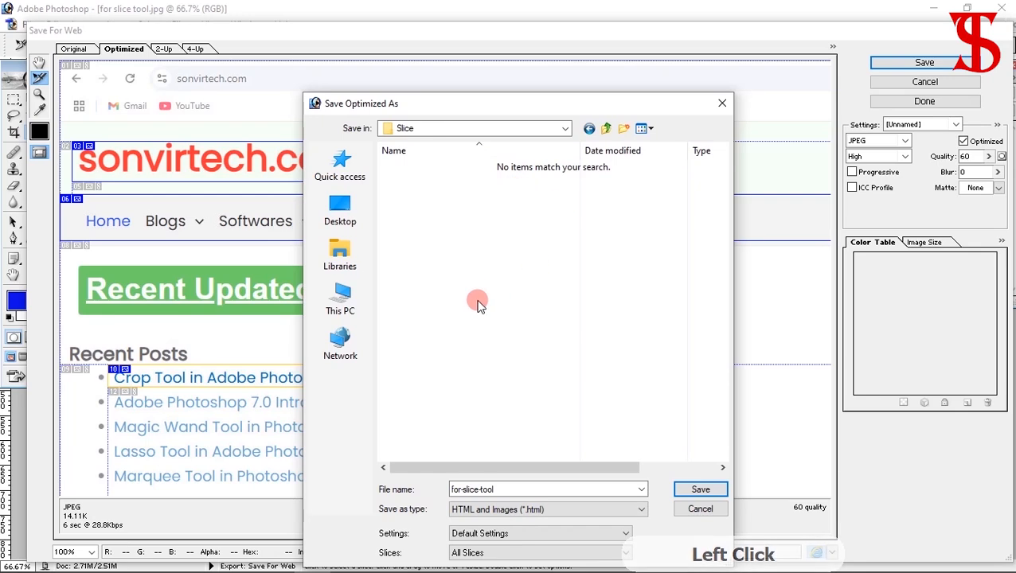
- Save all slices as HTML and Images under the file name for-slice-tool
click(493, 514)
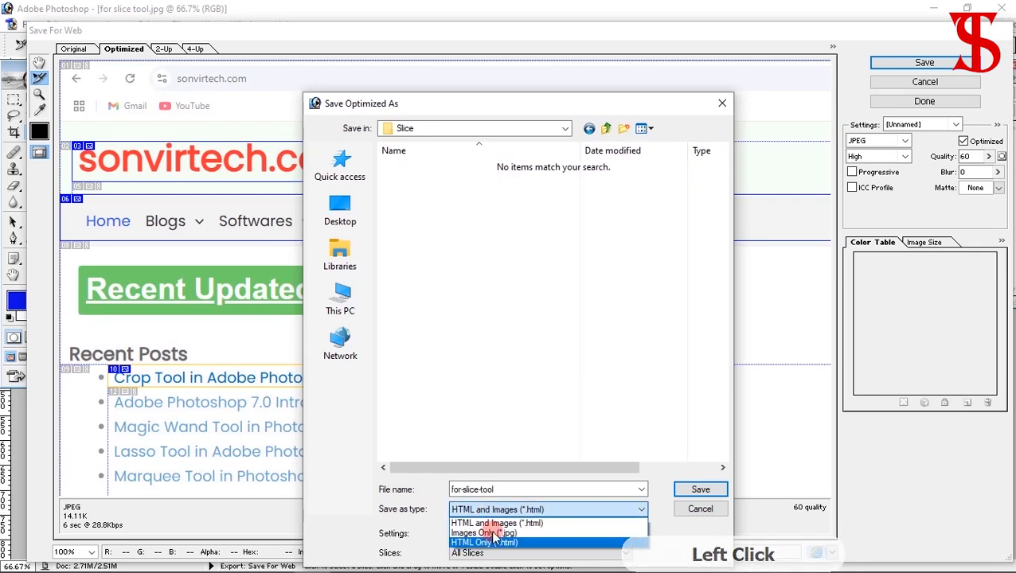
click(501, 519)
click(699, 489)
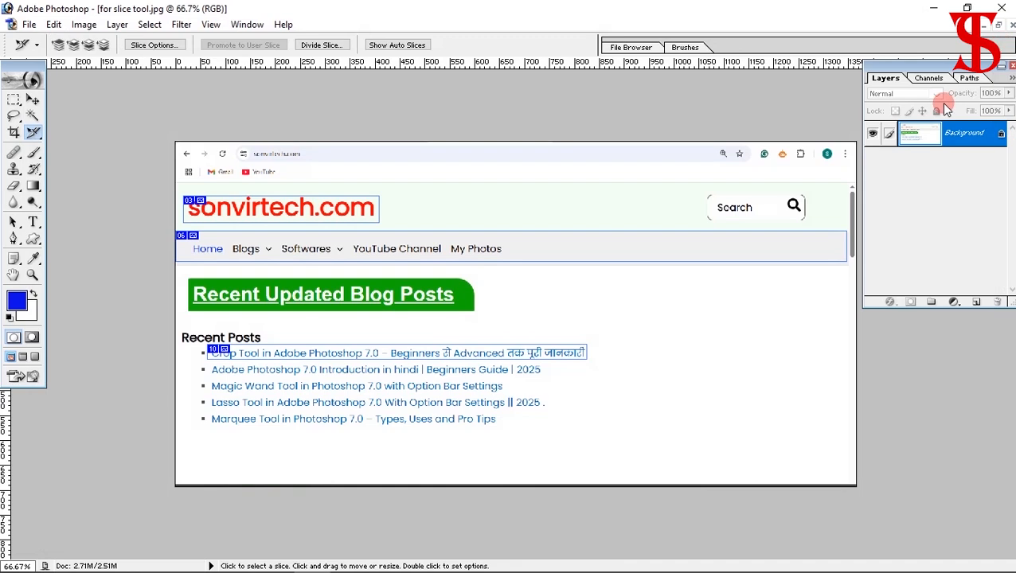
- Switch to File Explorer and open the Slice folder inside Downloads
click(936, 8)
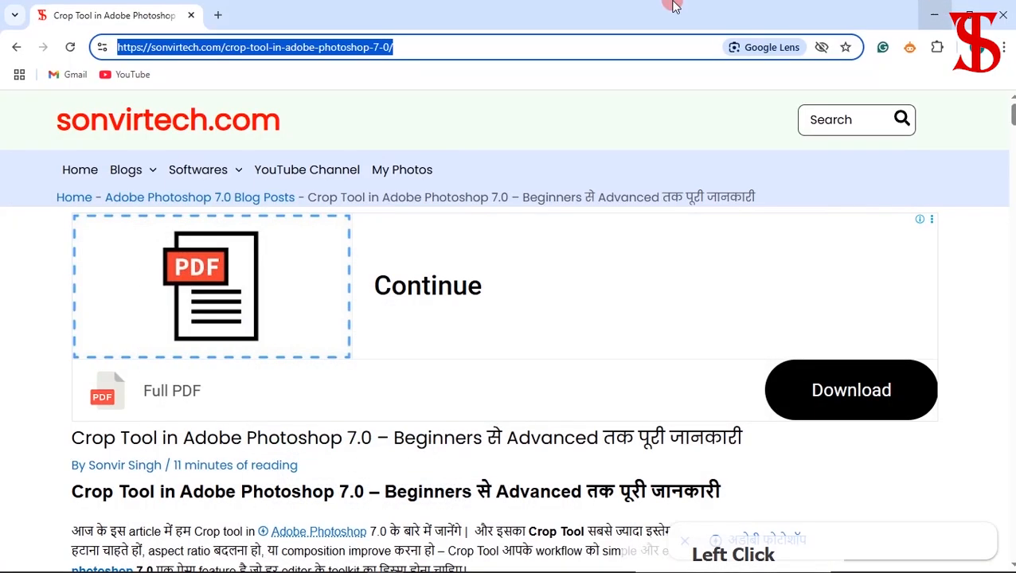
click(938, 16)
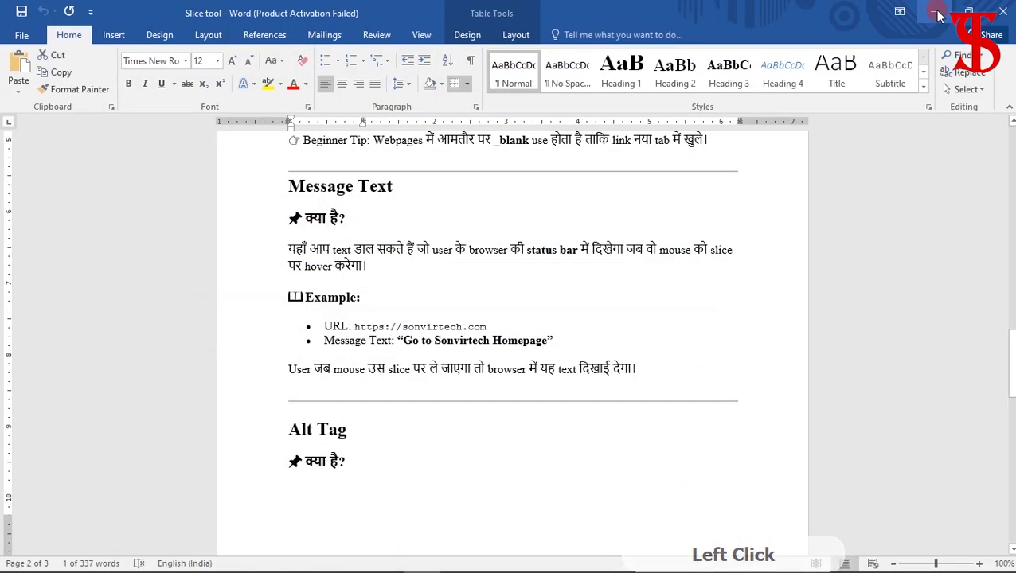
click(928, 10)
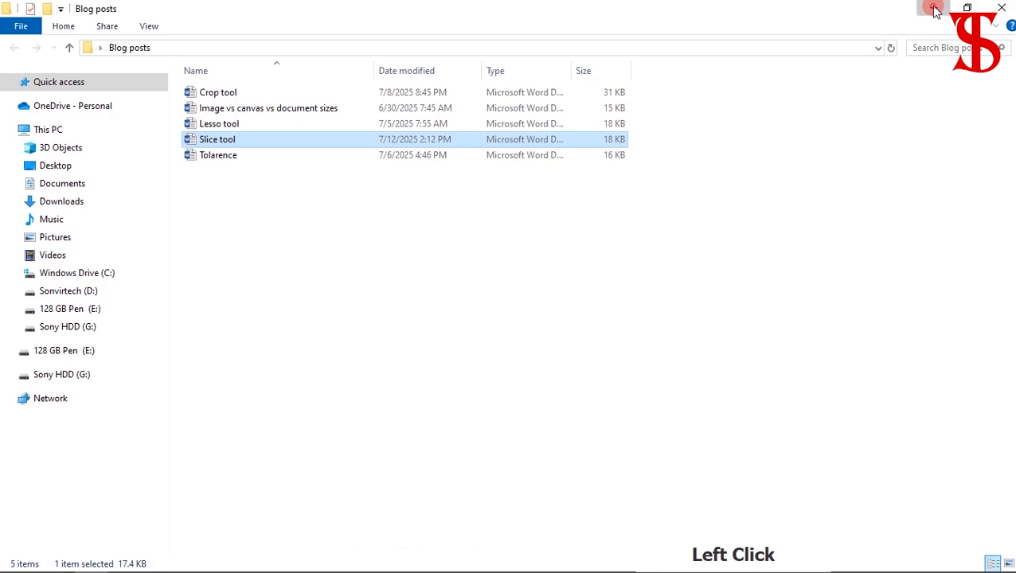
click(936, 10)
double_click(28, 36)
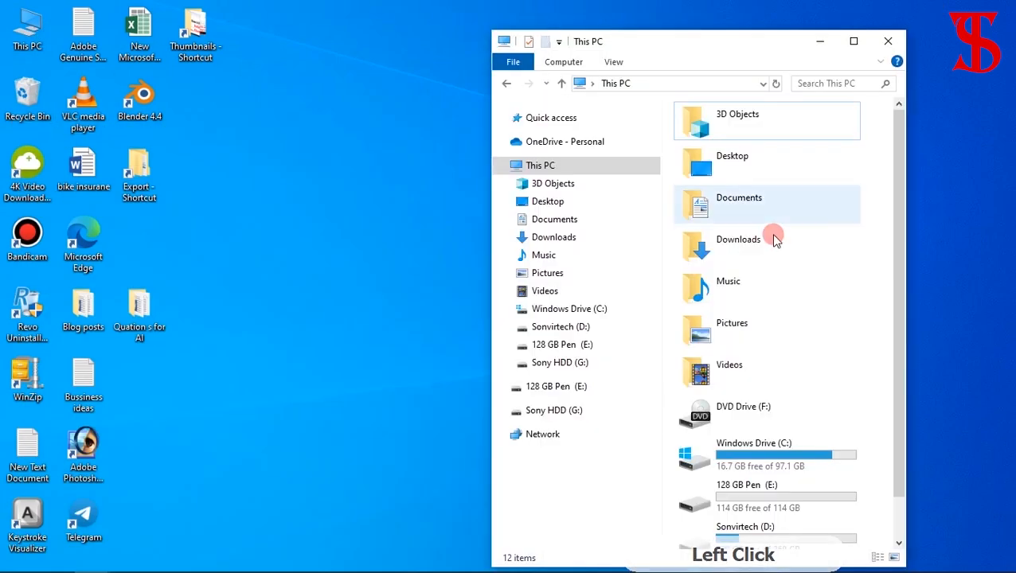
click(853, 41)
double_click(795, 84)
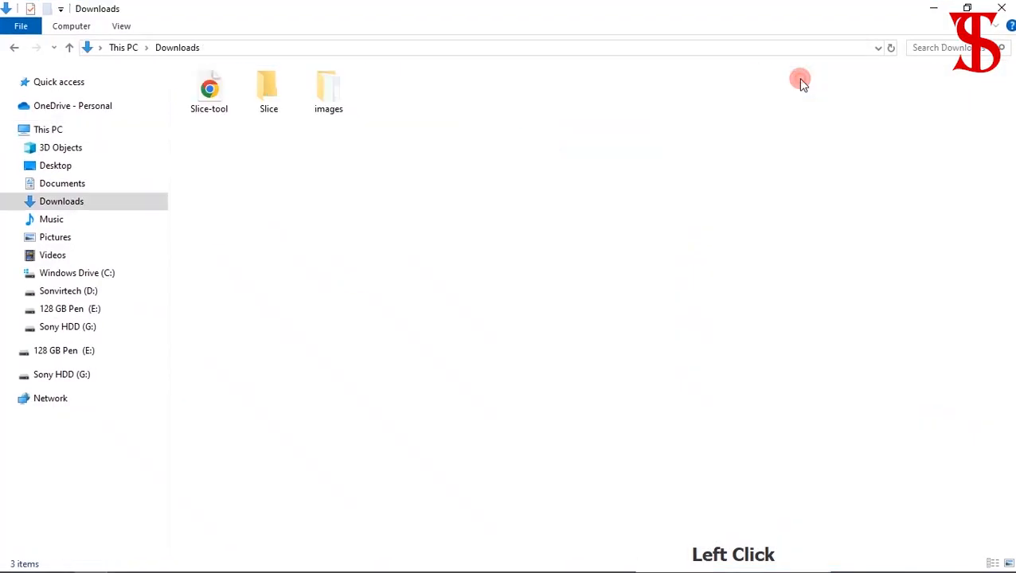
double_click(270, 89)
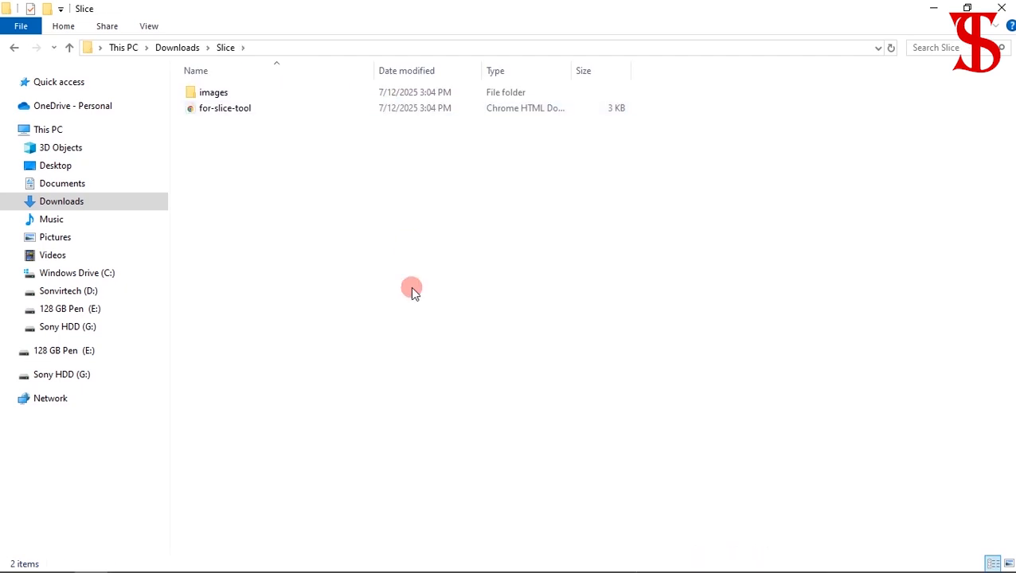
- Examine the exported slice images in the images subfolder and return to the Slice folder
double_click(215, 94)
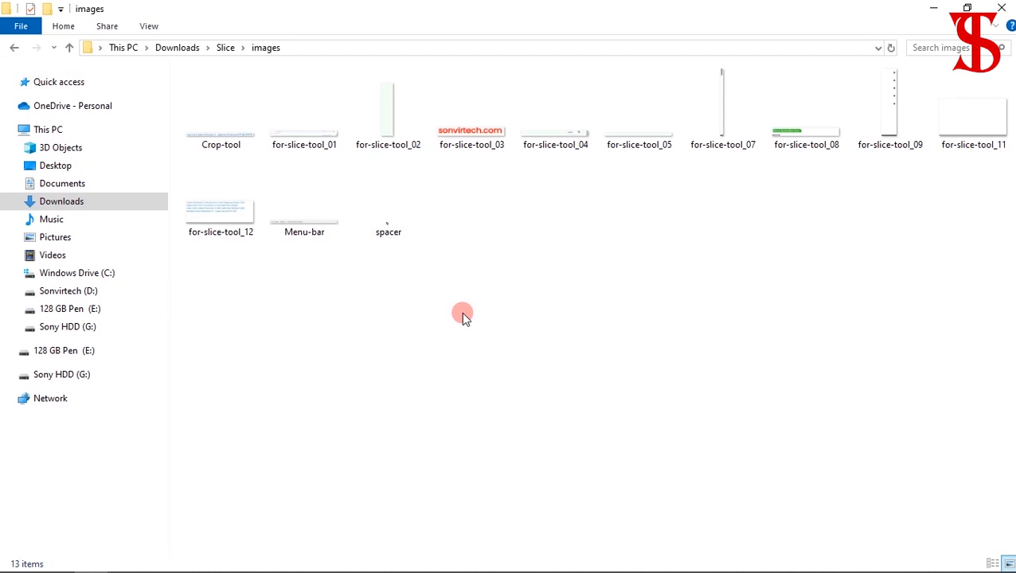
click(14, 47)
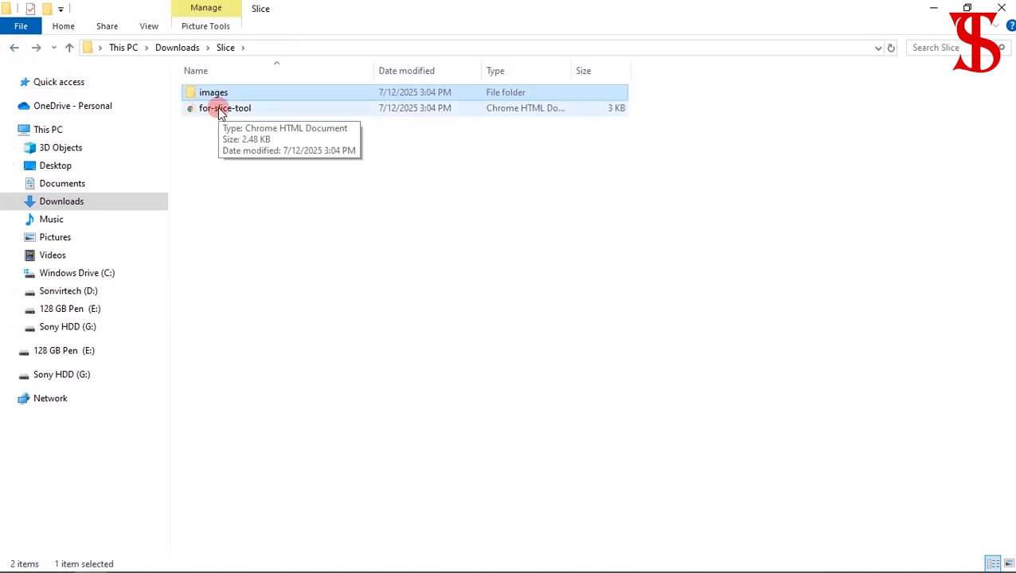
click(237, 213)
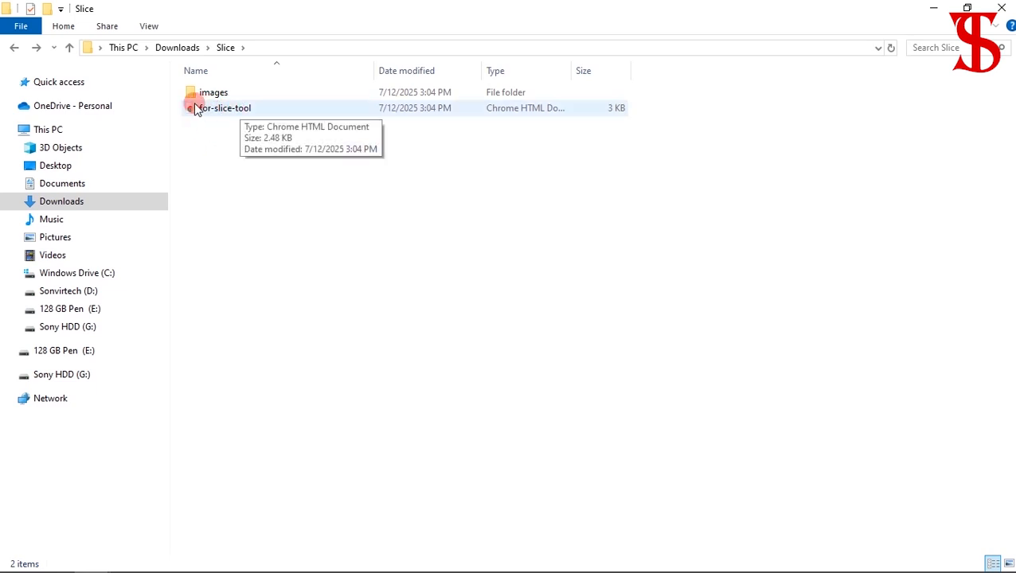
- Enlarge the folder's icons, open the for-slice-tool page in Chrome and close the old Crop Tool article tab
ctrl+scroll(350, 243, up, 3)
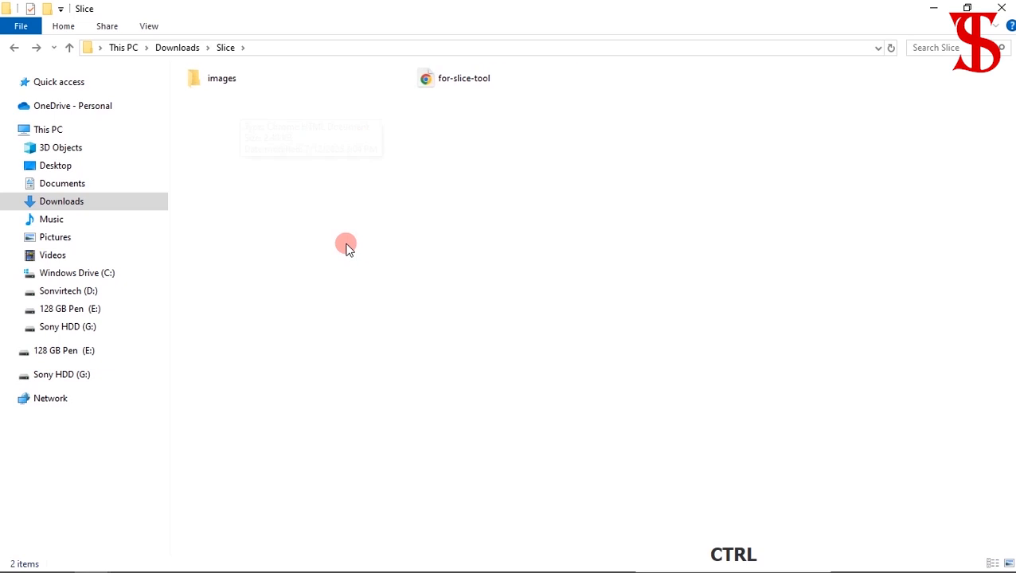
ctrl+scroll(358, 239, up, 3)
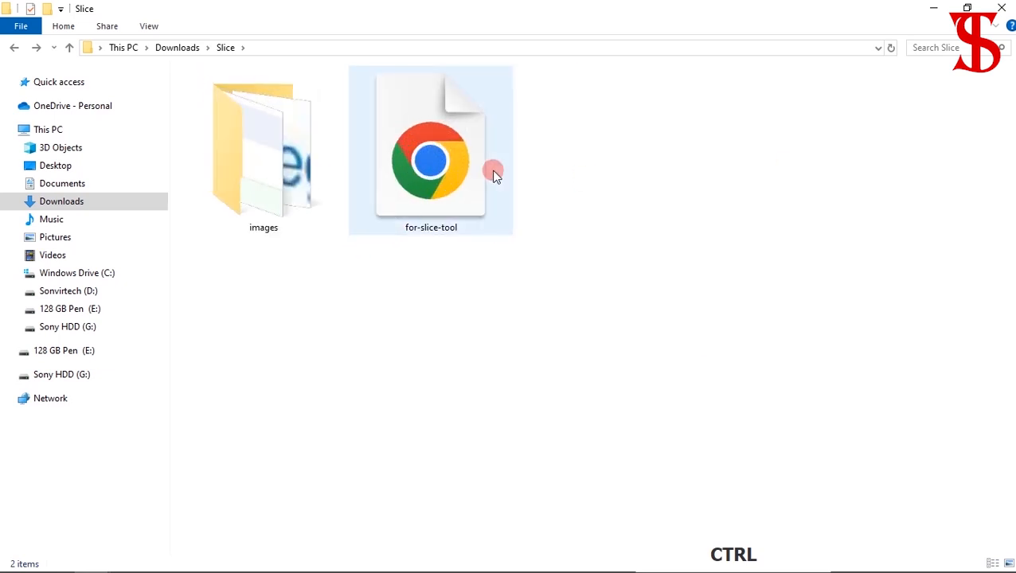
double_click(422, 163)
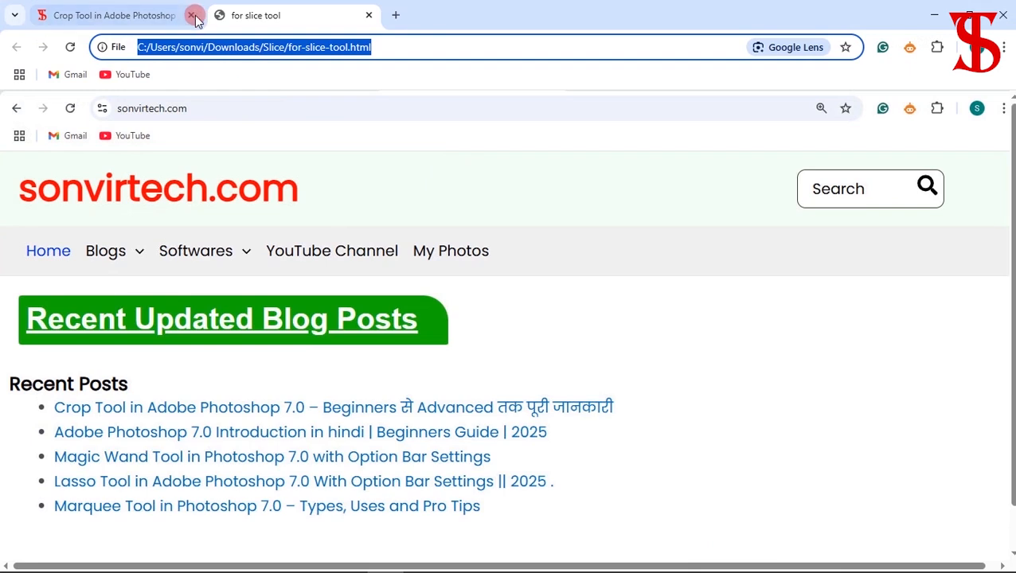
click(192, 16)
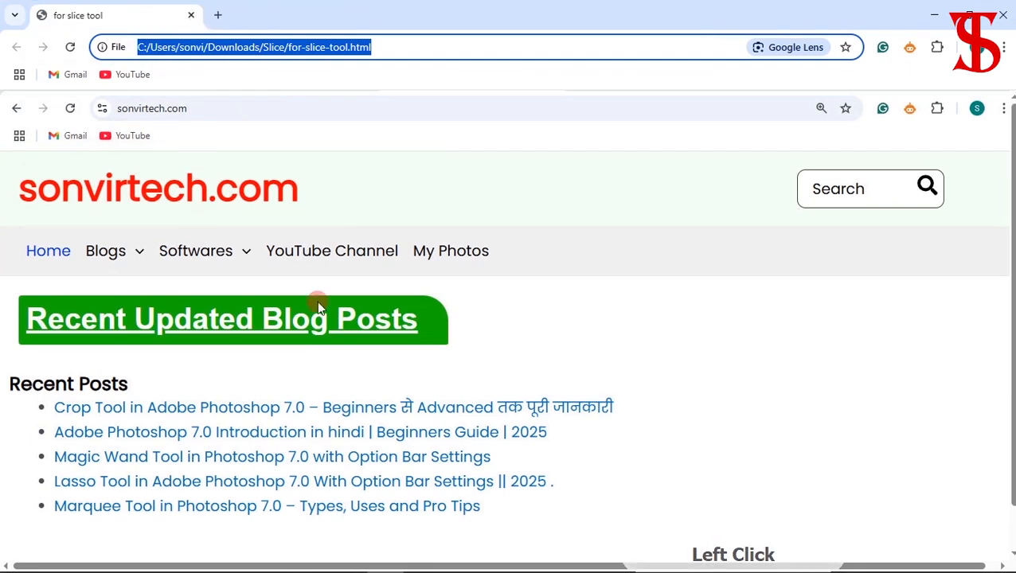
- Examine the exported page's local file address and the link on its Crop Tool post slice
click(451, 43)
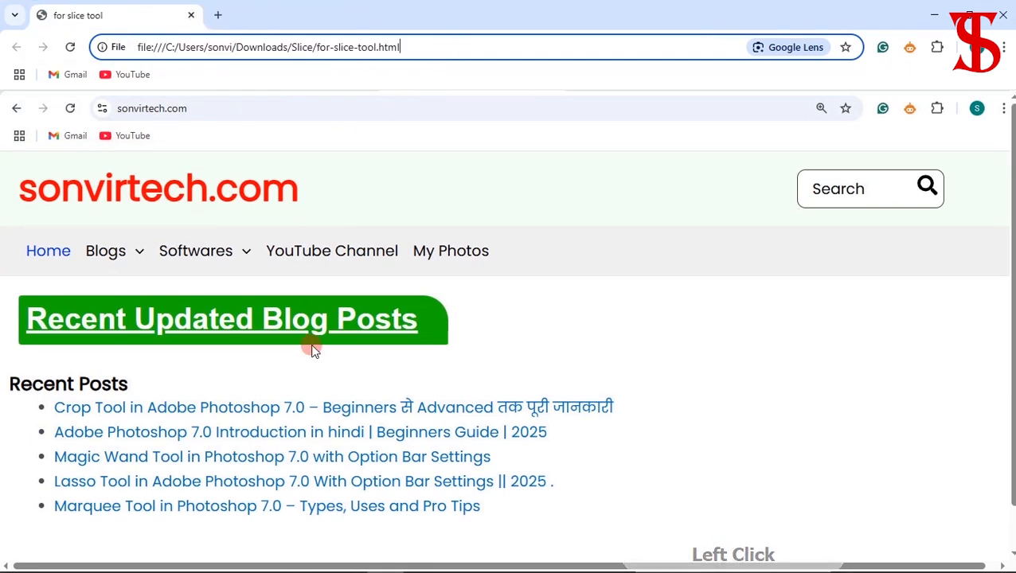
scroll(310, 348, down, 1)
scroll(311, 348, up, 1)
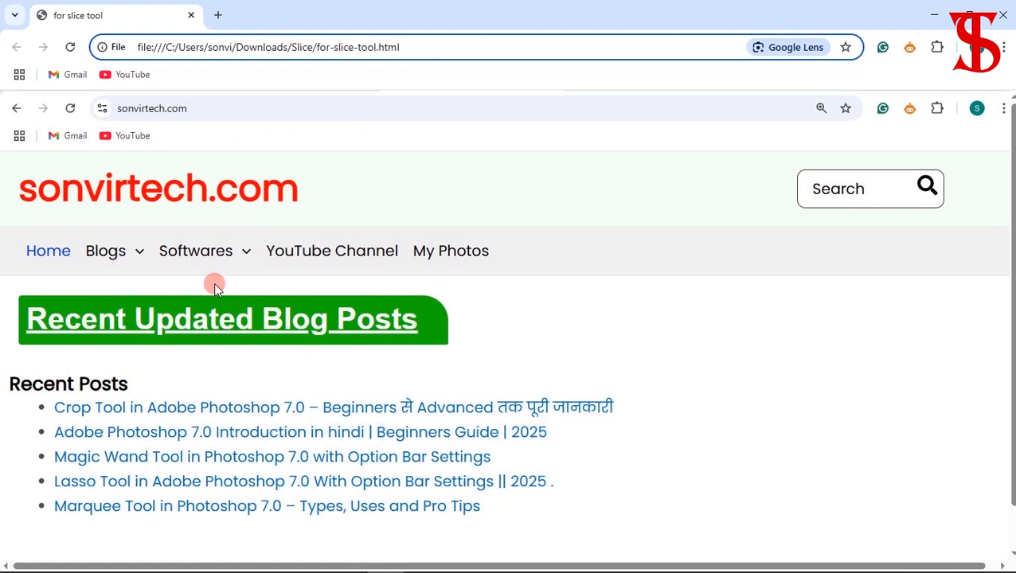
drag(420, 46, 52, 75)
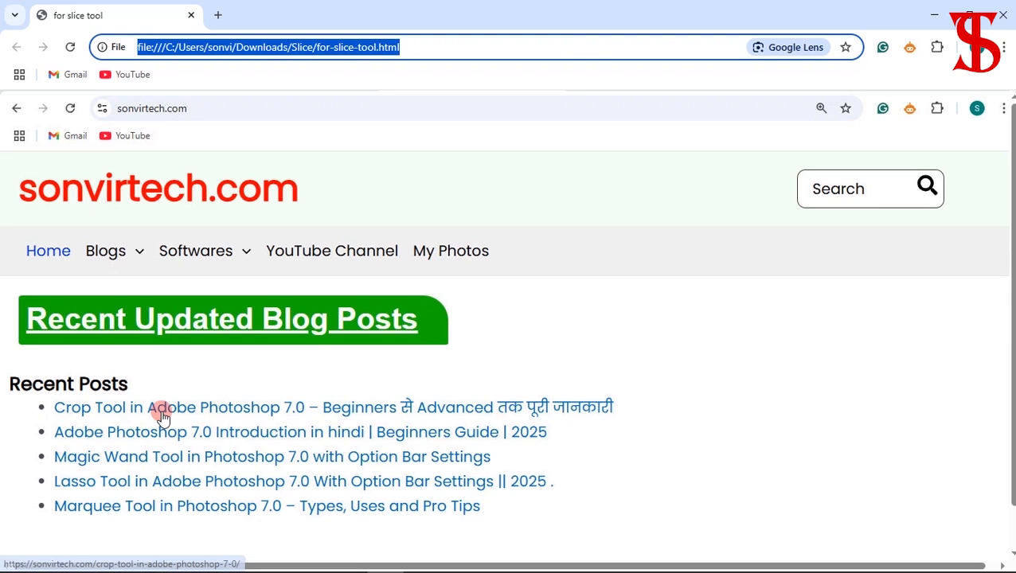
click(165, 464)
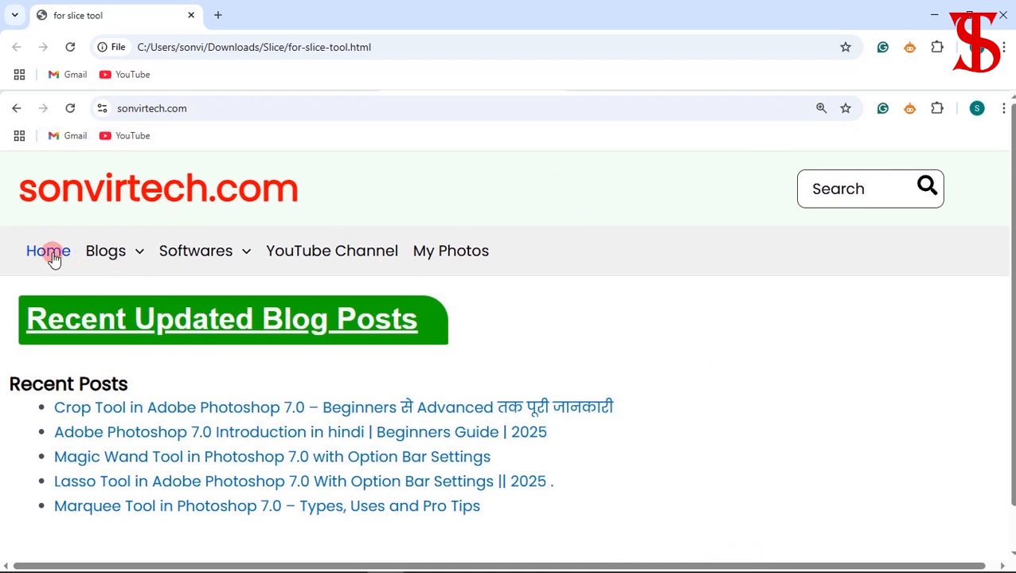
- Test the menu bar slice's link and look through the website page it opens
click(120, 257)
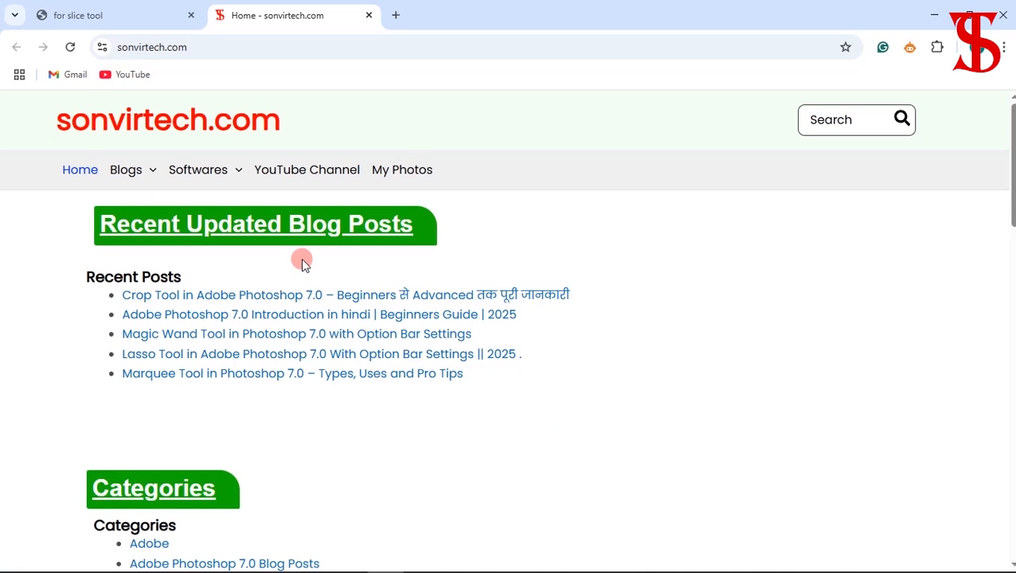
scroll(347, 319, down, 15)
scroll(347, 318, up, 15)
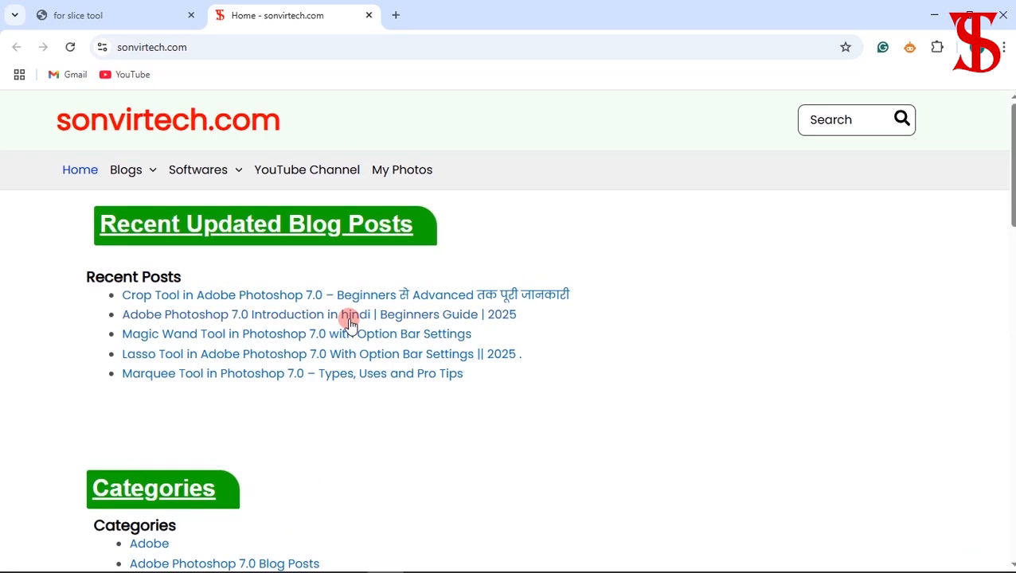
- Close the website's home page, test the Crop Tool post slice's link and close the article it opens
click(369, 16)
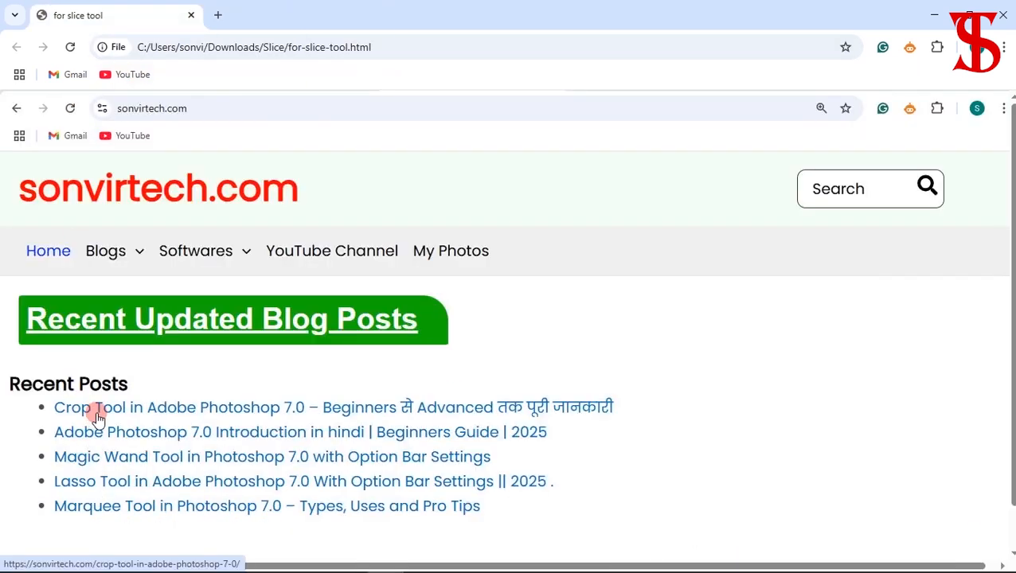
click(152, 408)
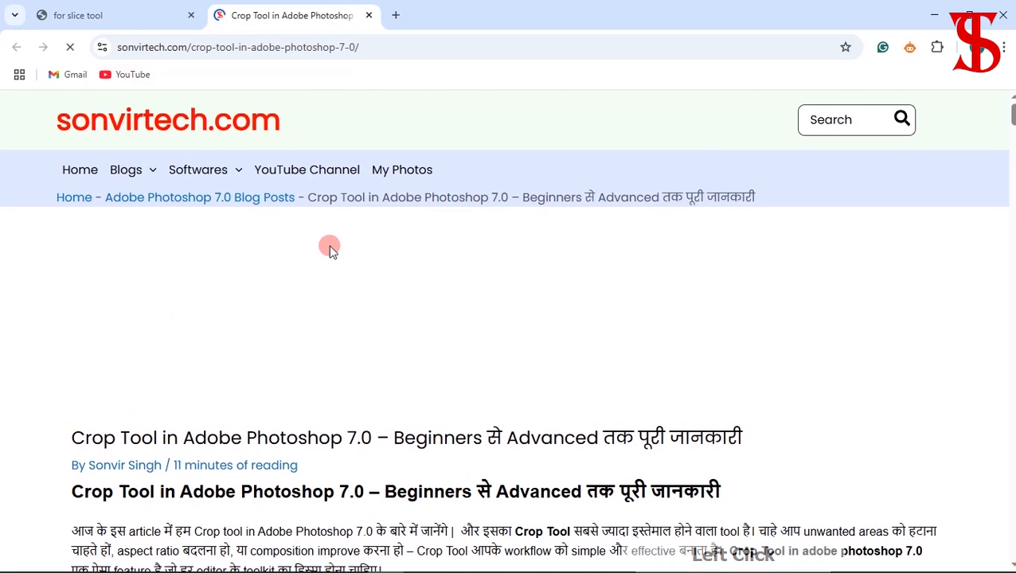
scroll(335, 313, down, 7)
scroll(335, 313, up, 7)
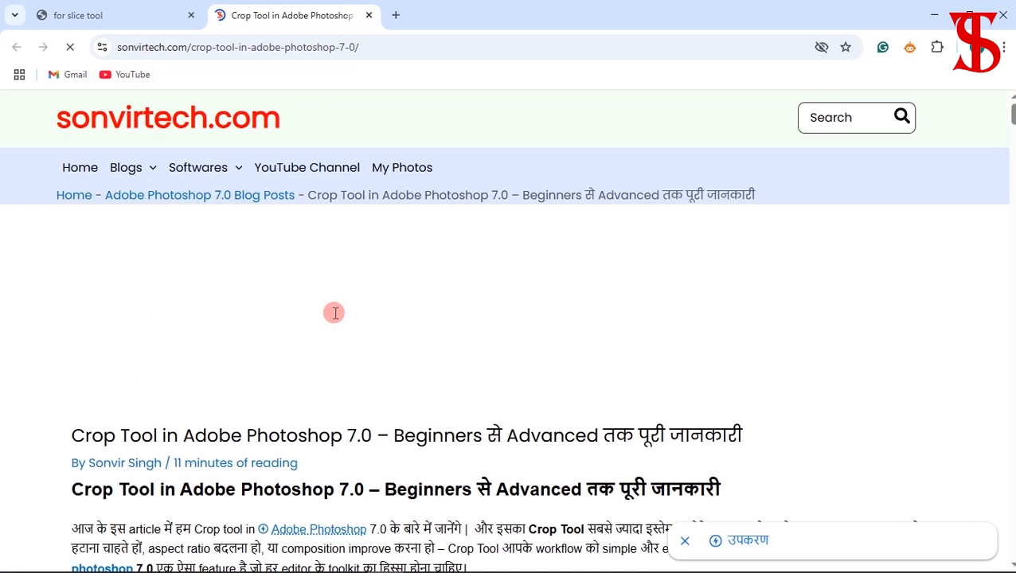
click(368, 15)
scroll(293, 371, down, 1)
scroll(292, 374, up, 1)
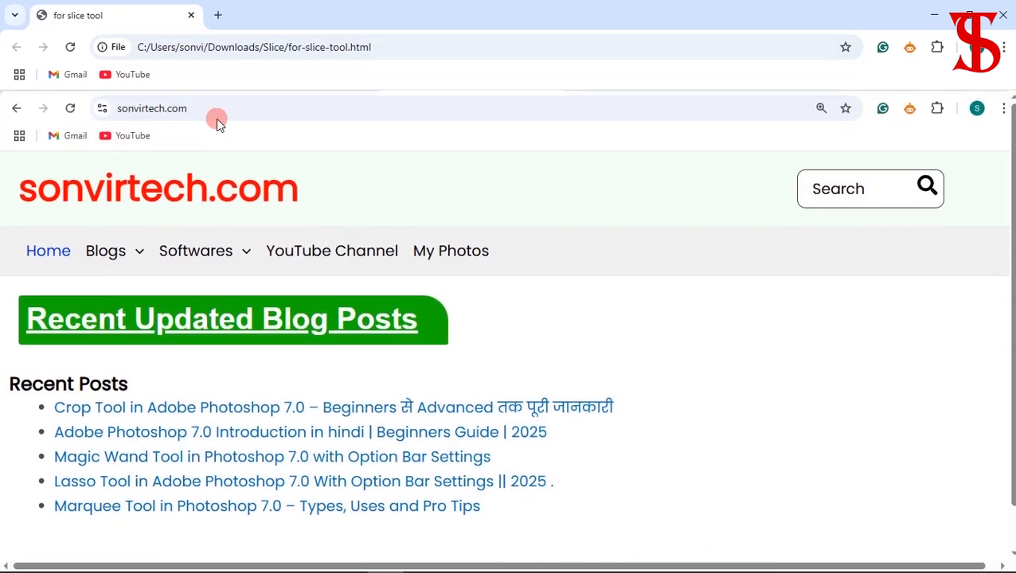
- Examine the exported page's full local file address, its html extension and the sliced page content
click(466, 46)
double_click(388, 47)
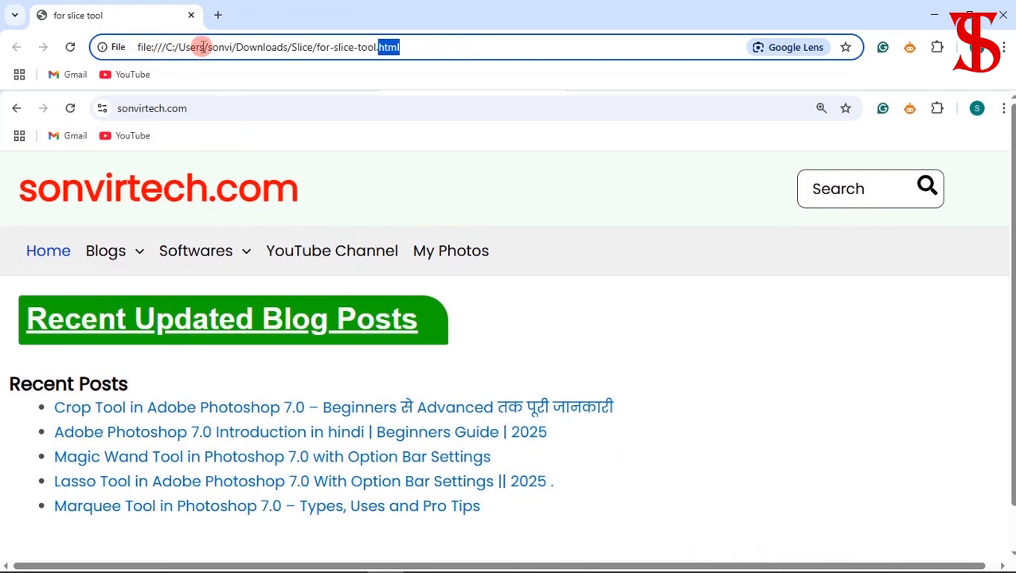
click(425, 45)
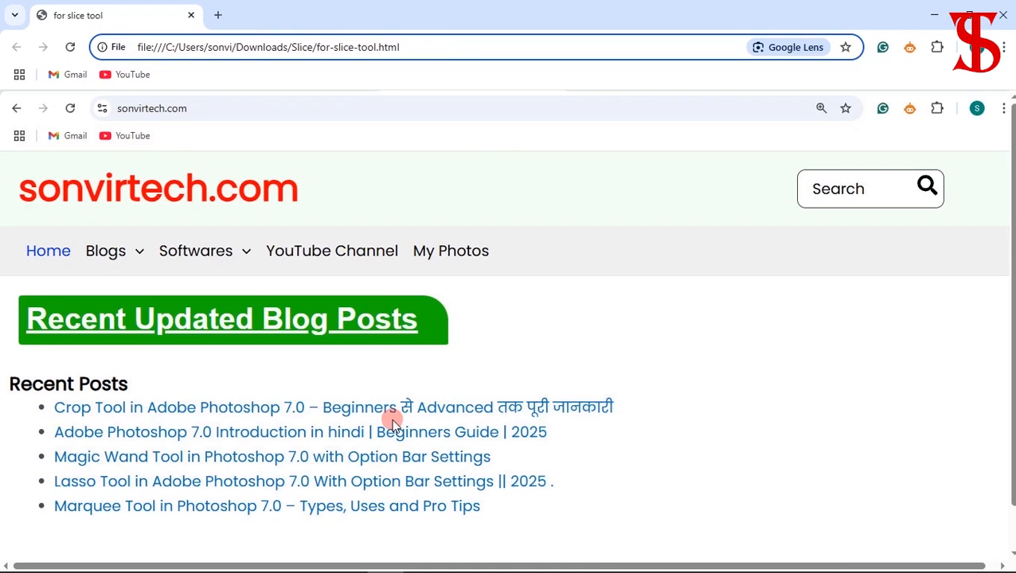
scroll(390, 420, down, 1)
scroll(334, 334, up, 1)
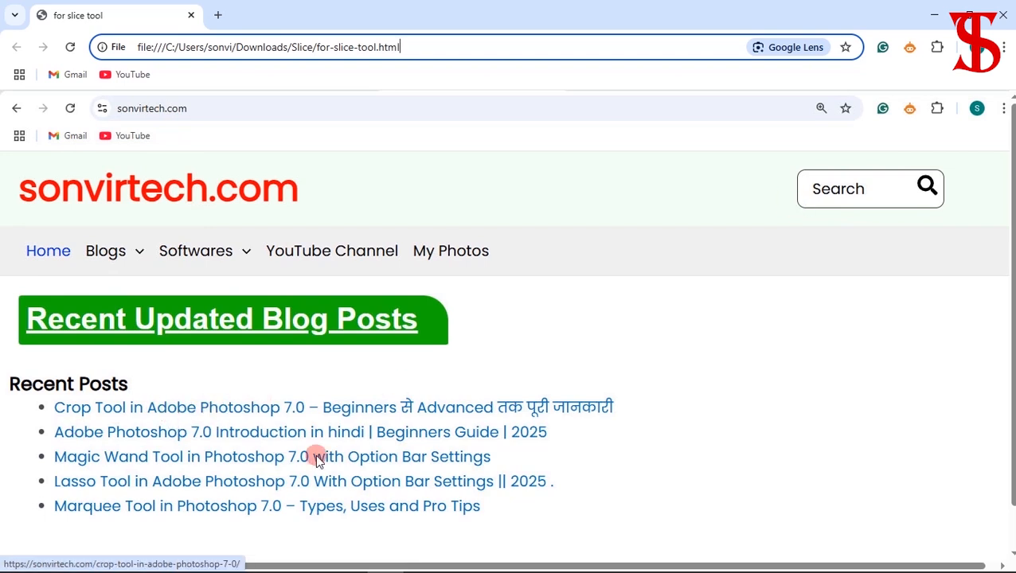
scroll(317, 454, down, 1)
scroll(339, 431, up, 1)
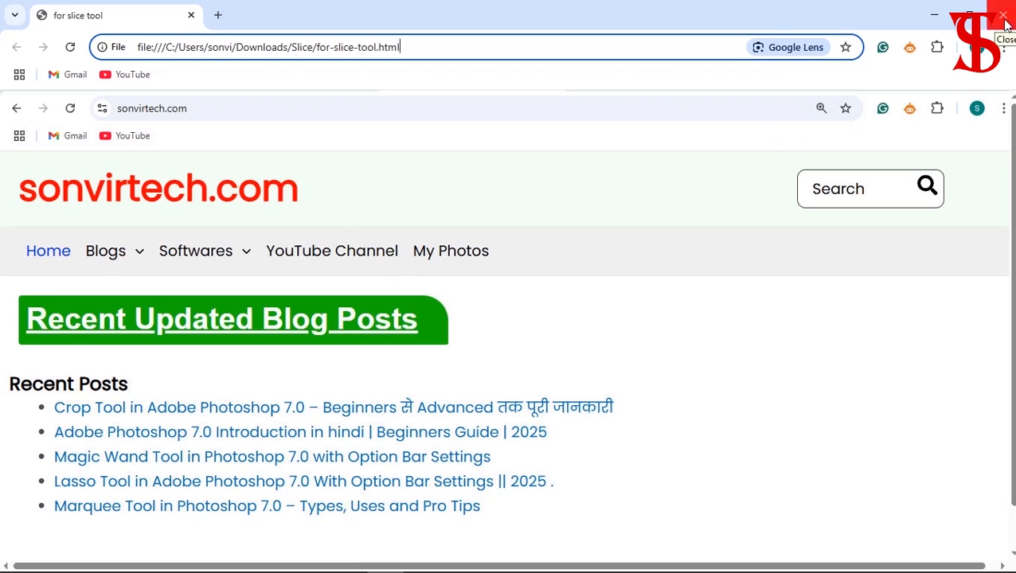
- Switch to Photoshop, activate the Slice Tool and change back to the Slice Select Tool
mouse_move(309, 569)
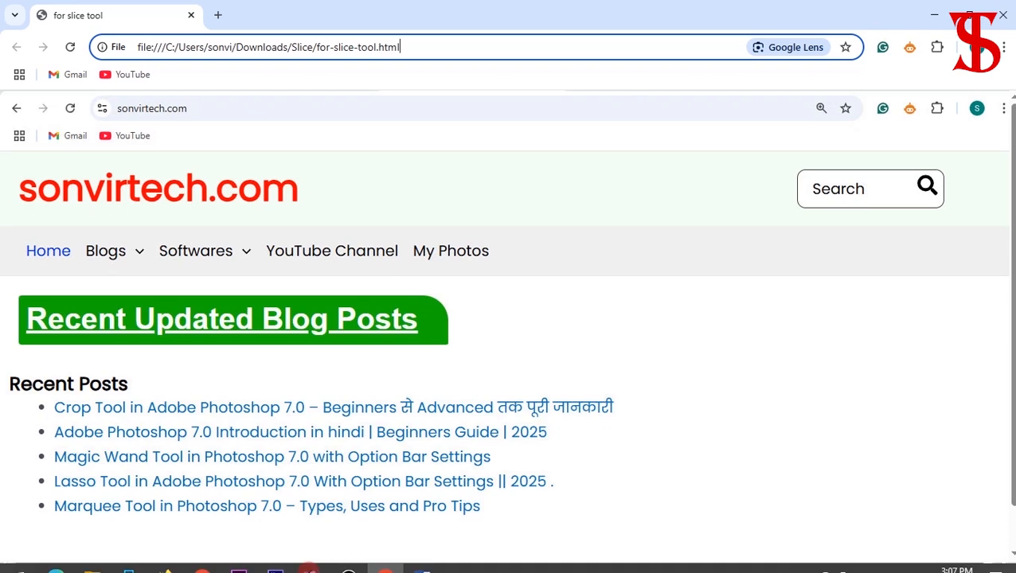
click(313, 559)
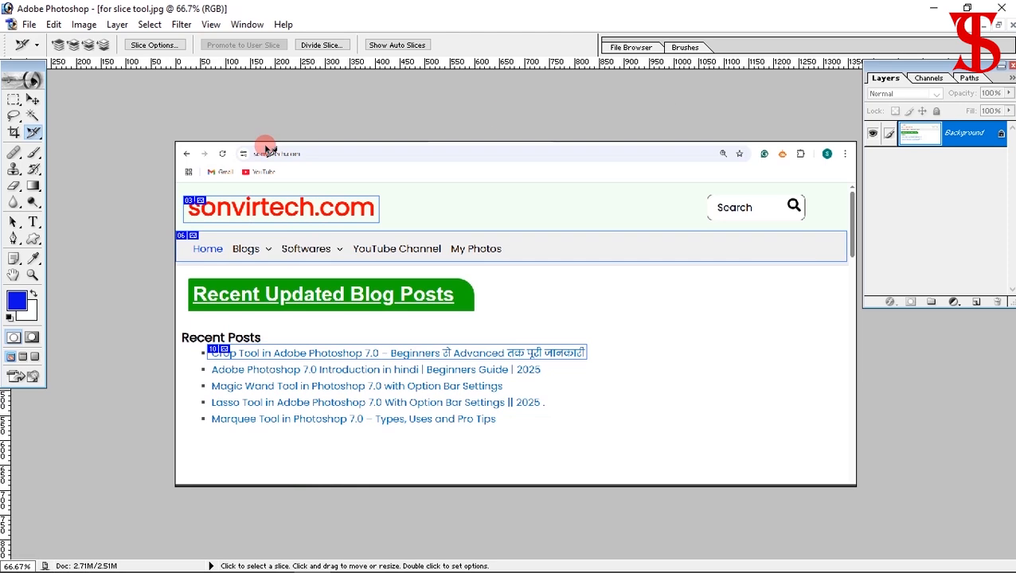
right_click(36, 134)
click(72, 130)
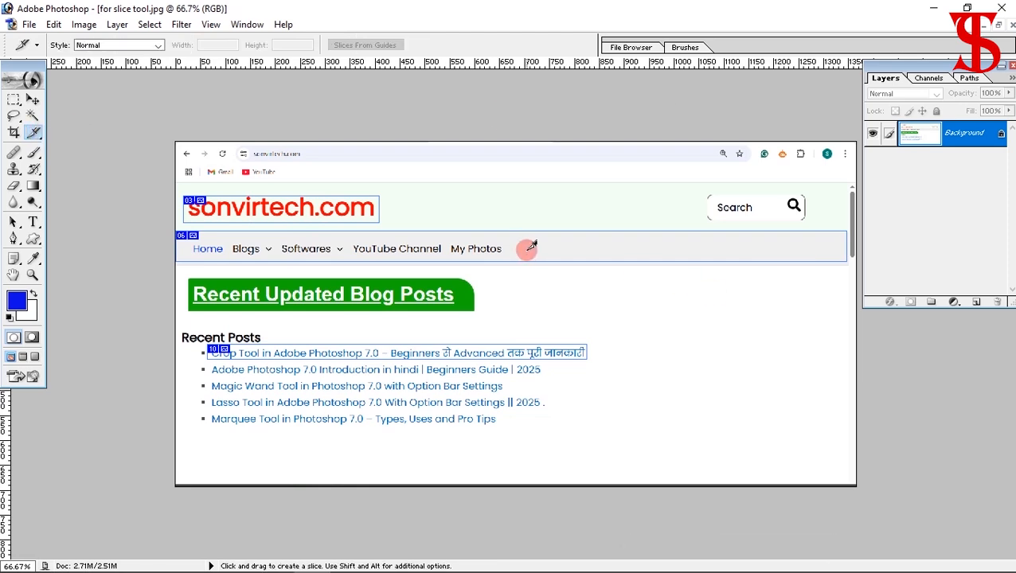
right_click(35, 133)
click(97, 147)
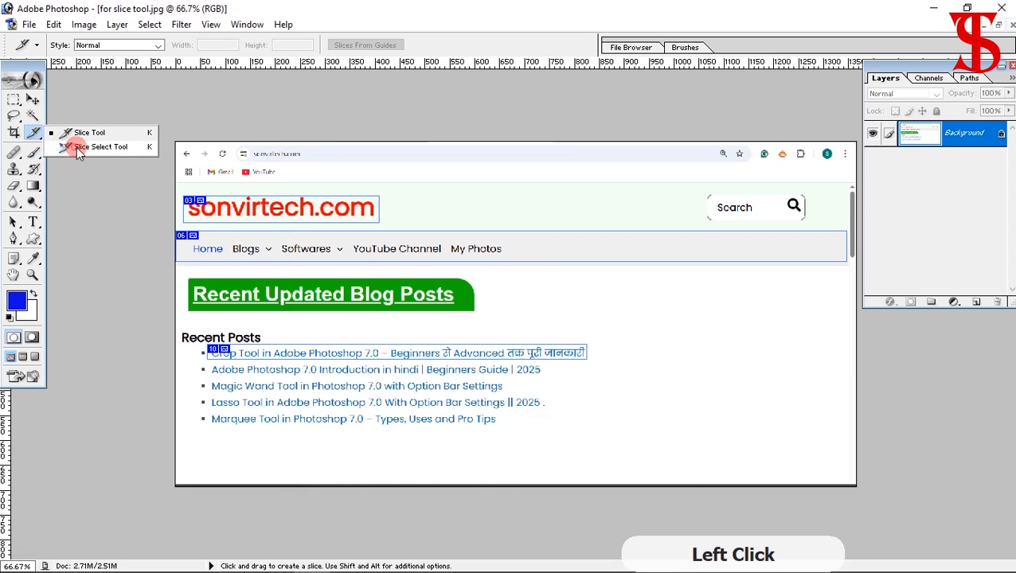